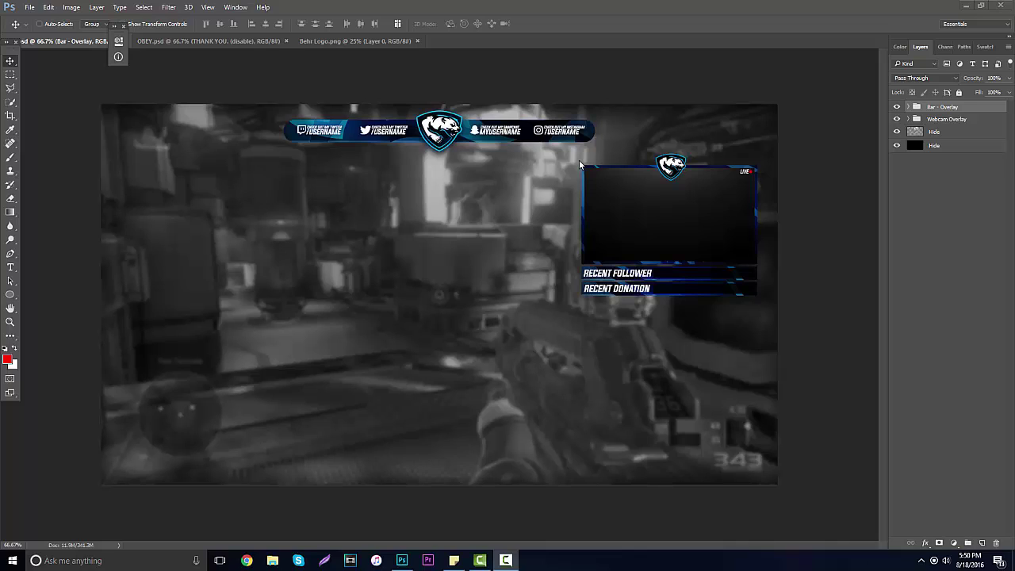
Step: Hide the social top bar and drag the Webcam Overlay group higher on the canvas
{"action": "left_click", "coordinate": [897, 106]}
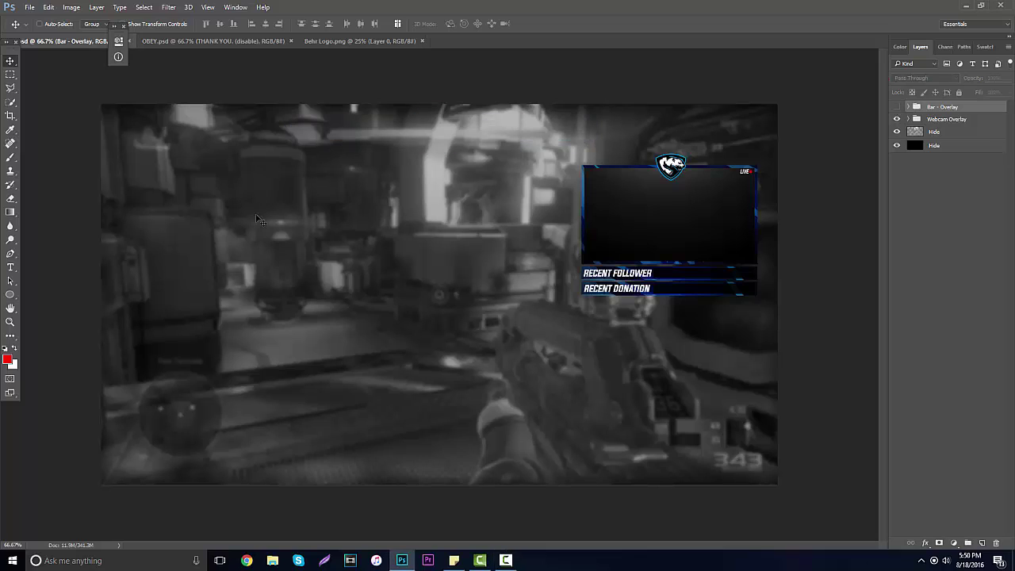
{"action": "left_click", "coordinate": [934, 120]}
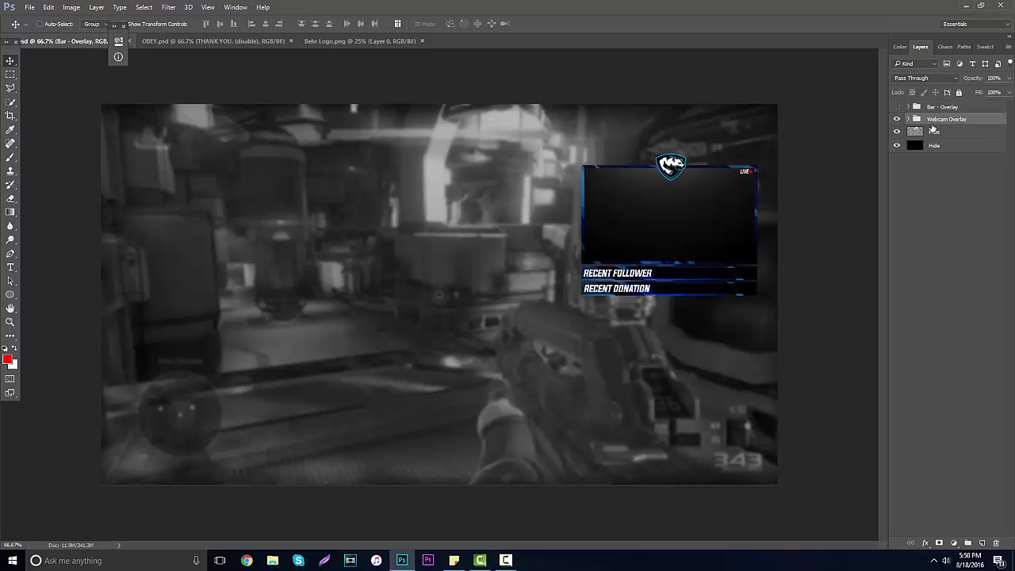
{"action": "left_click_drag", "start_coordinate": [694, 215], "coordinate": [699, 172]}
{"action": "left_click", "coordinate": [10, 323]}
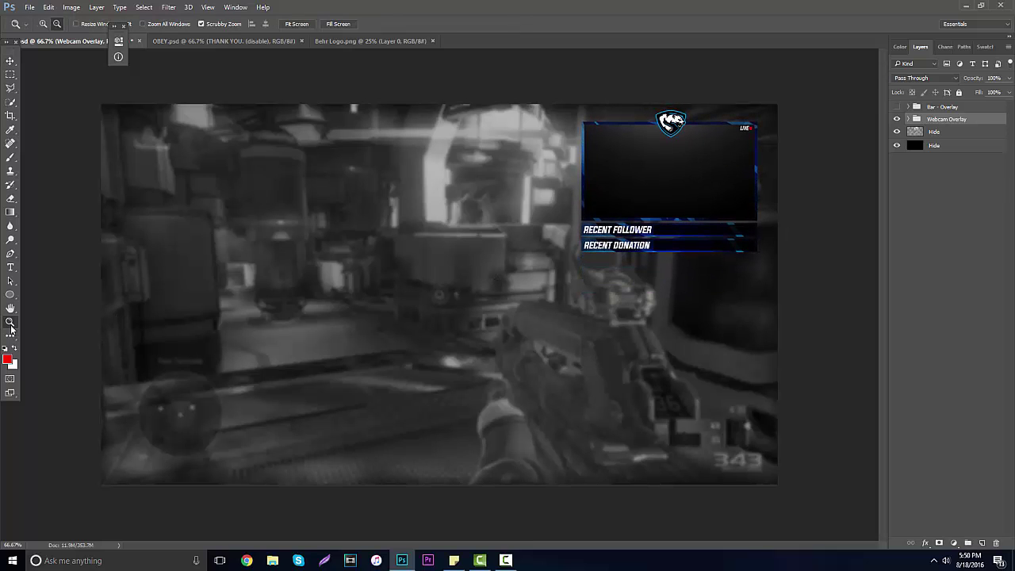
Step: Zoom in and back out, then select the black Hide layer with the Move tool
{"action": "mouse_move", "coordinate": [440, 281]}
{"action": "left_mouse_down"}
{"action": "mouse_move", "coordinate": [468, 279]}
{"action": "mouse_move", "coordinate": [452, 276]}
{"action": "left_mouse_up"}
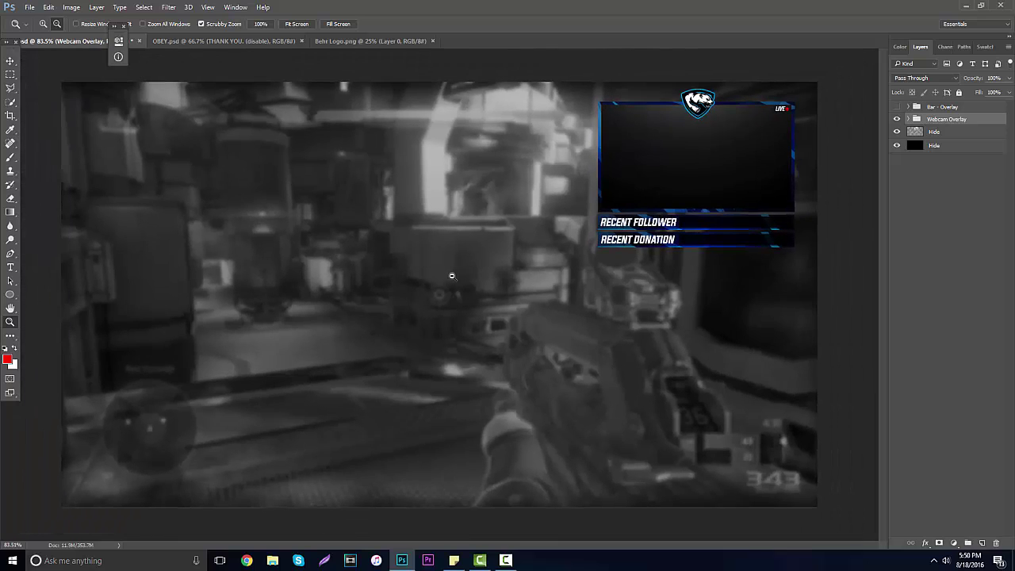
{"action": "left_click", "coordinate": [452, 276], "text": "alt"}
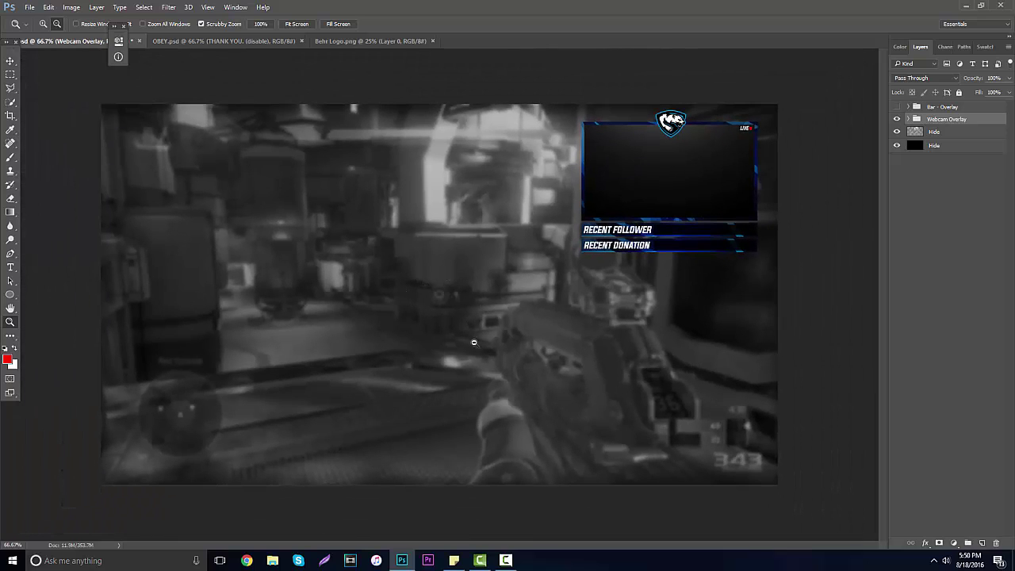
{"action": "key", "text": "v"}
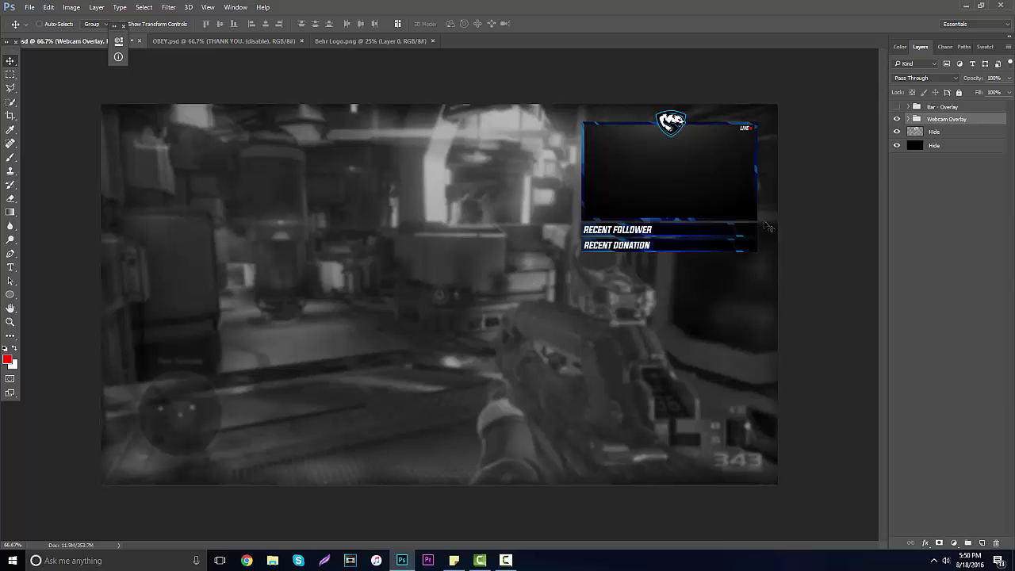
{"action": "left_click", "coordinate": [956, 149]}
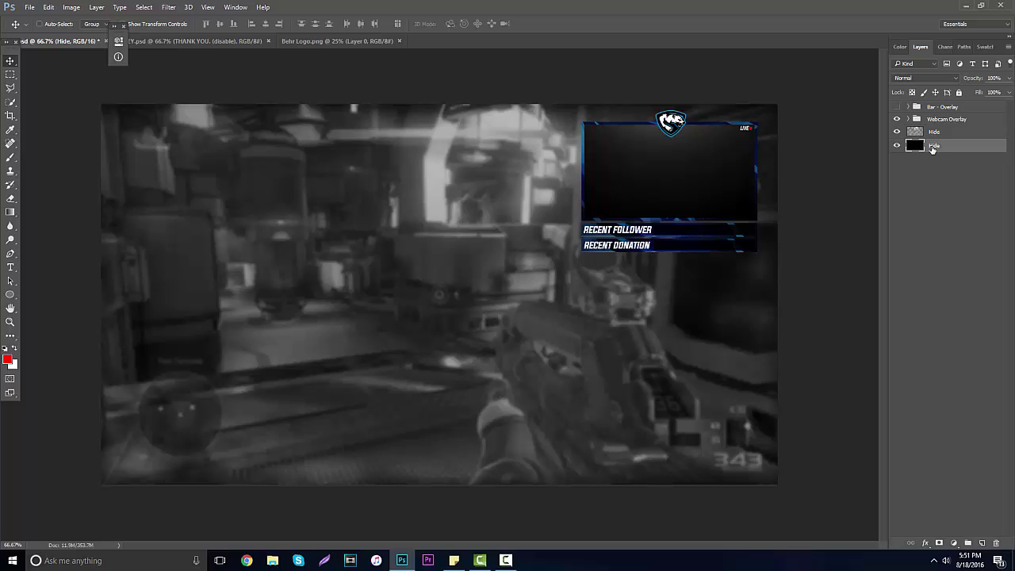
Step: Duplicate the Hide layer above the gameplay and scale the copy to a centred rectangle
{"action": "key", "text": "ctrl+j"}
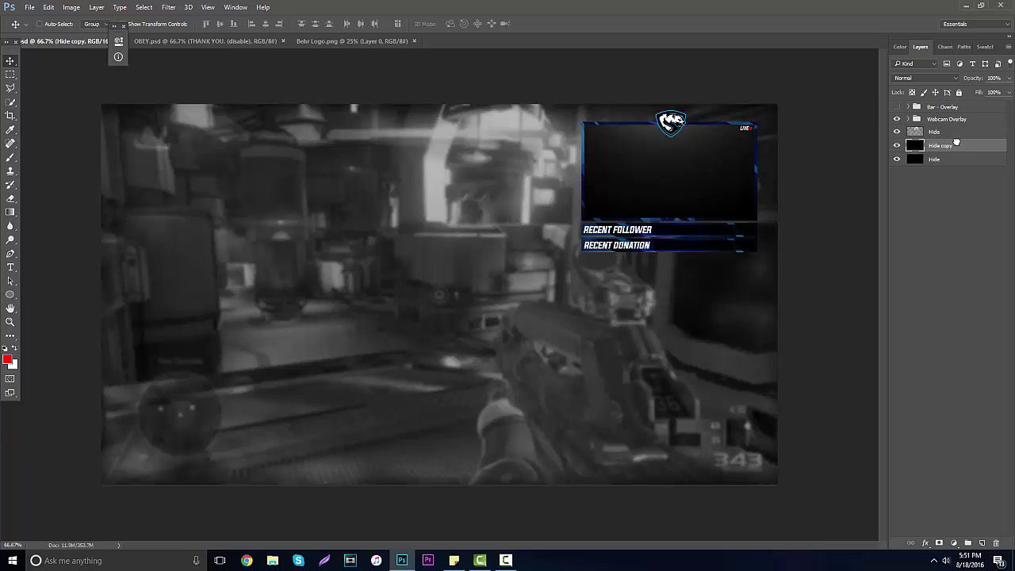
{"action": "left_click_drag", "start_coordinate": [956, 145], "coordinate": [950, 135]}
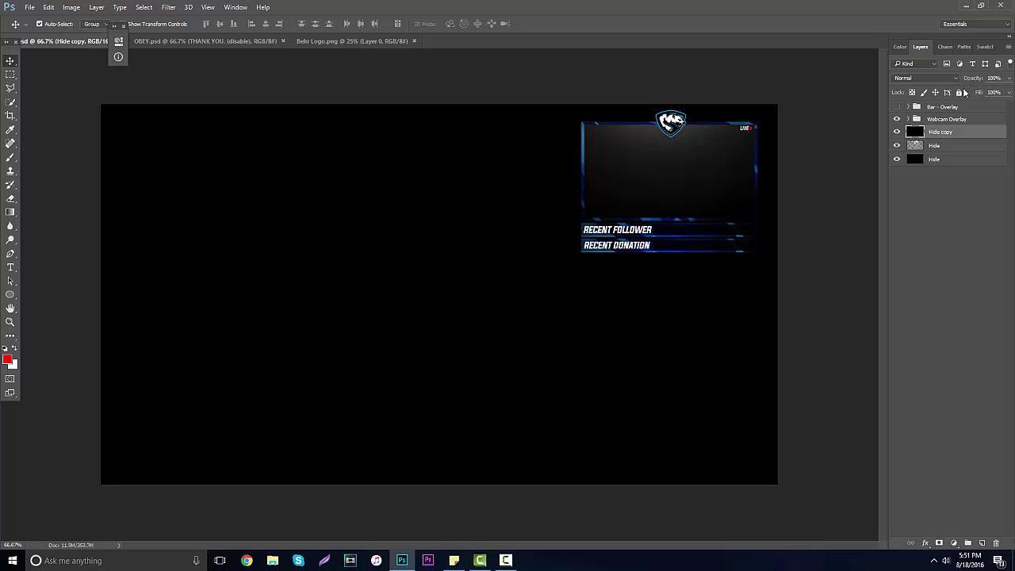
{"action": "key", "text": "ctrl+t"}
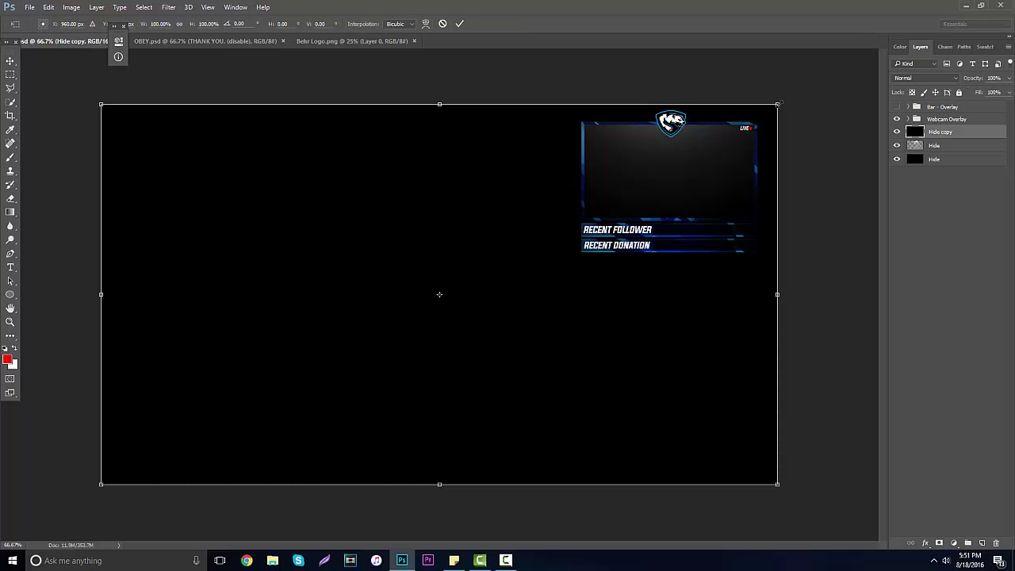
{"action": "left_click_drag", "start_coordinate": [780, 103], "coordinate": [559, 201]}
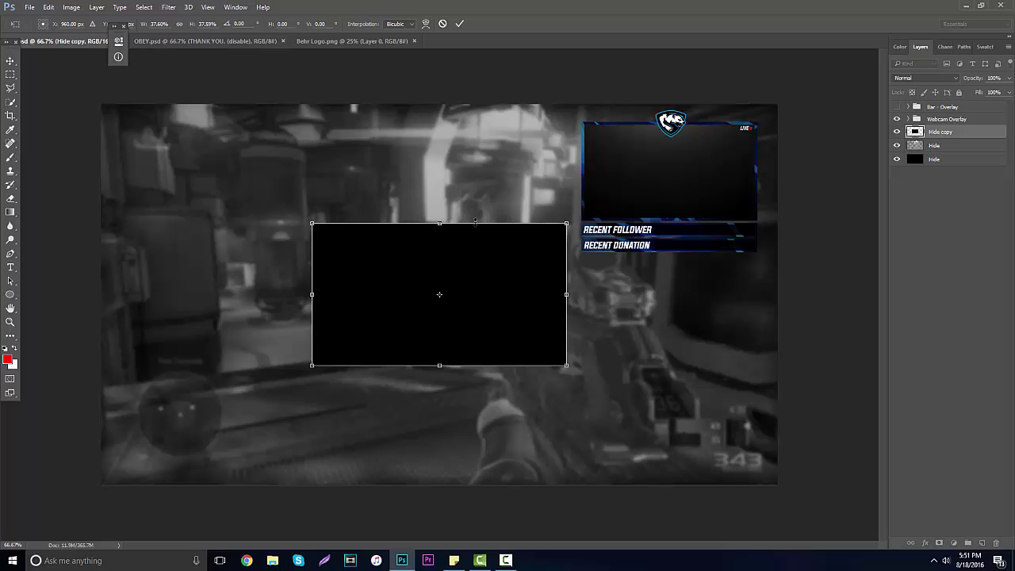
{"action": "key", "text": "Return"}
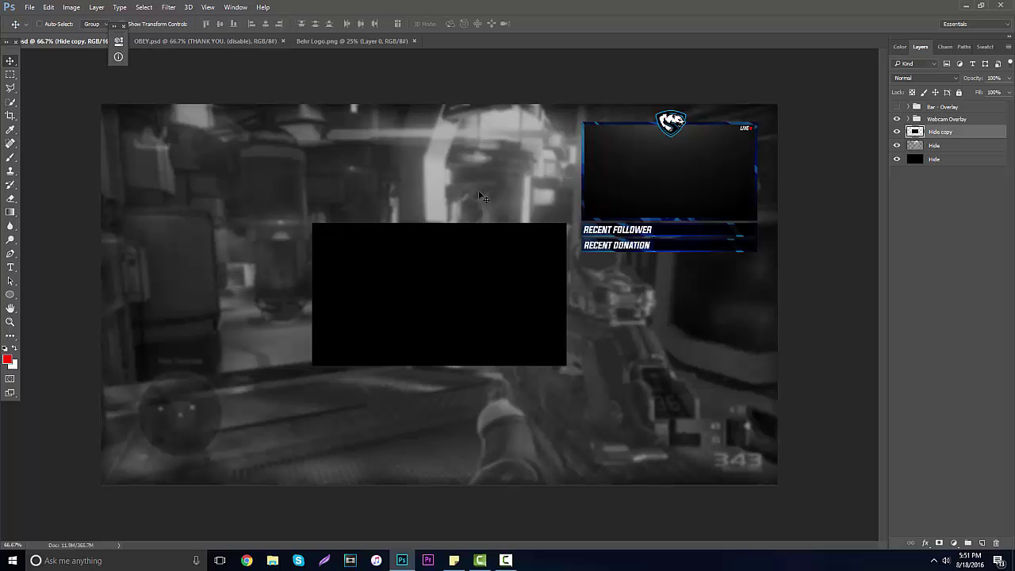
Step: Zoom the view to 100% and set the Hide copy's fill to 0%
{"action": "left_click", "coordinate": [11, 322]}
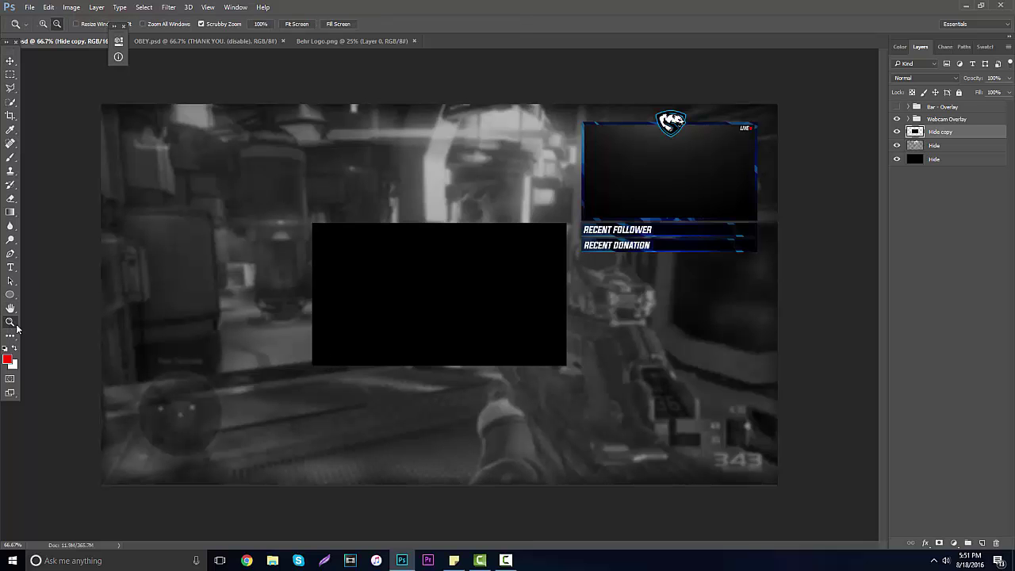
{"action": "mouse_move", "coordinate": [434, 316]}
{"action": "left_mouse_down"}
{"action": "mouse_move", "coordinate": [458, 312]}
{"action": "mouse_move", "coordinate": [447, 310]}
{"action": "left_mouse_up"}
{"action": "left_click", "coordinate": [447, 309], "text": "alt"}
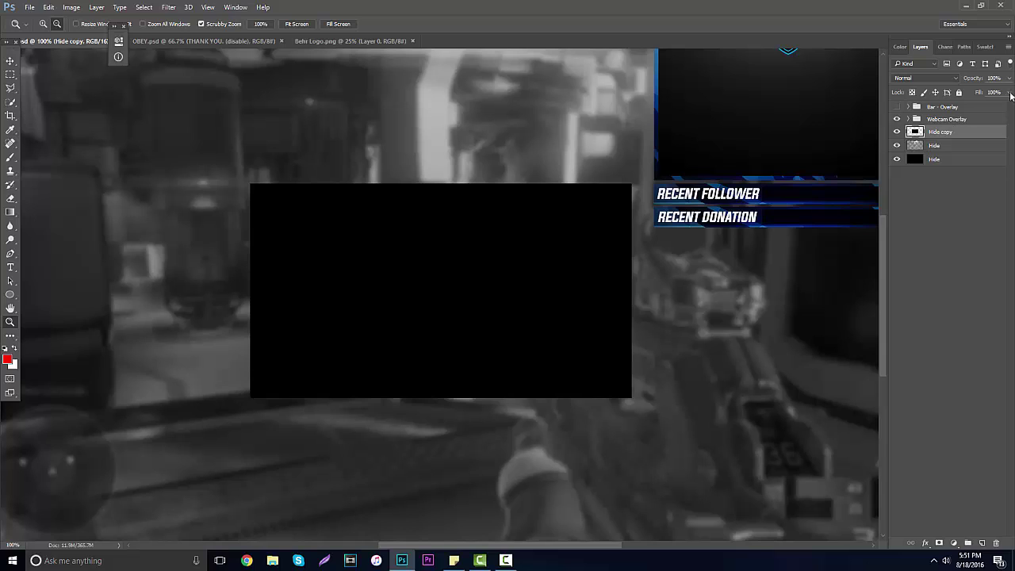
{"action": "left_click_drag", "start_coordinate": [1006, 97], "coordinate": [894, 111]}
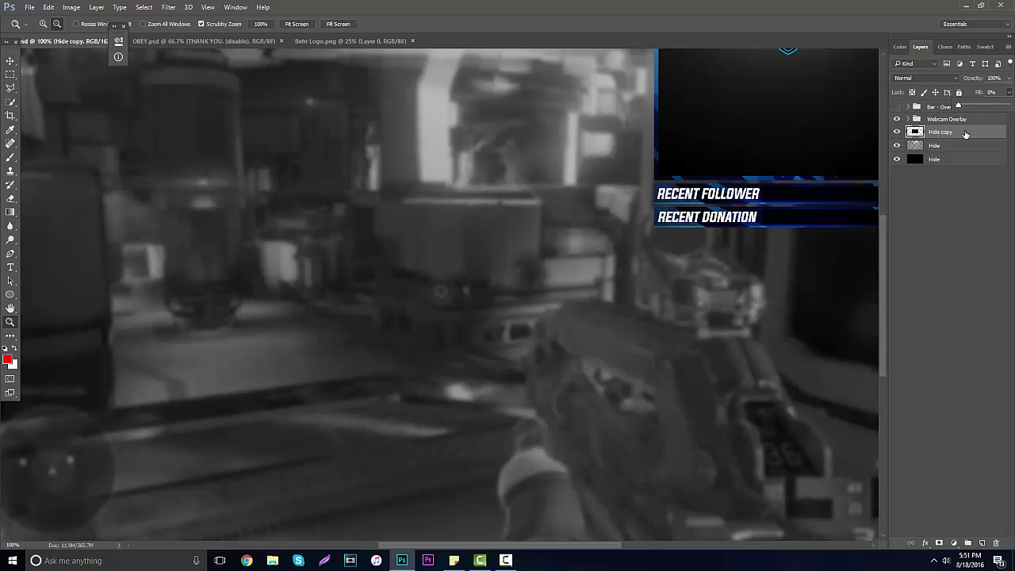
{"action": "right_click", "coordinate": [943, 131]}
Step: Give Hide copy a 13 px black inside stroke through Blending Options
{"action": "left_click", "coordinate": [848, 74]}
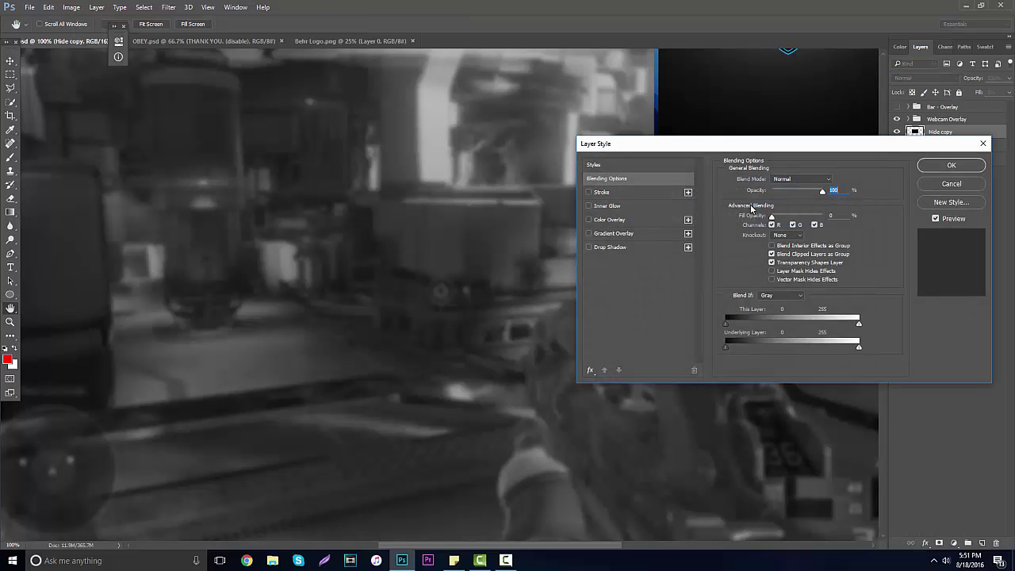
{"action": "left_click", "coordinate": [603, 193]}
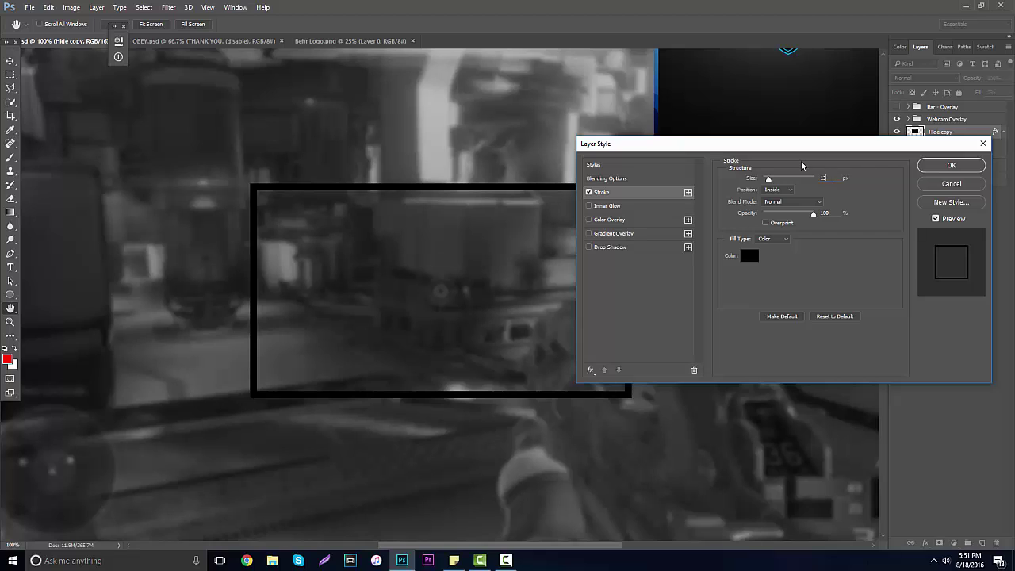
{"action": "type", "text": "15"}
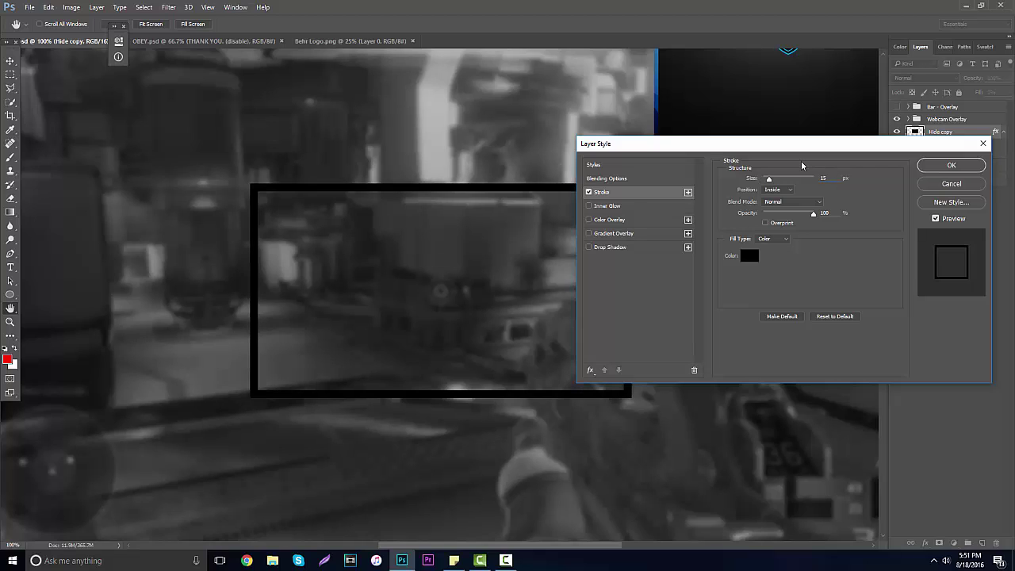
{"action": "key", "text": "BackSpace"}
{"action": "type", "text": "3"}
{"action": "key", "text": "Return"}
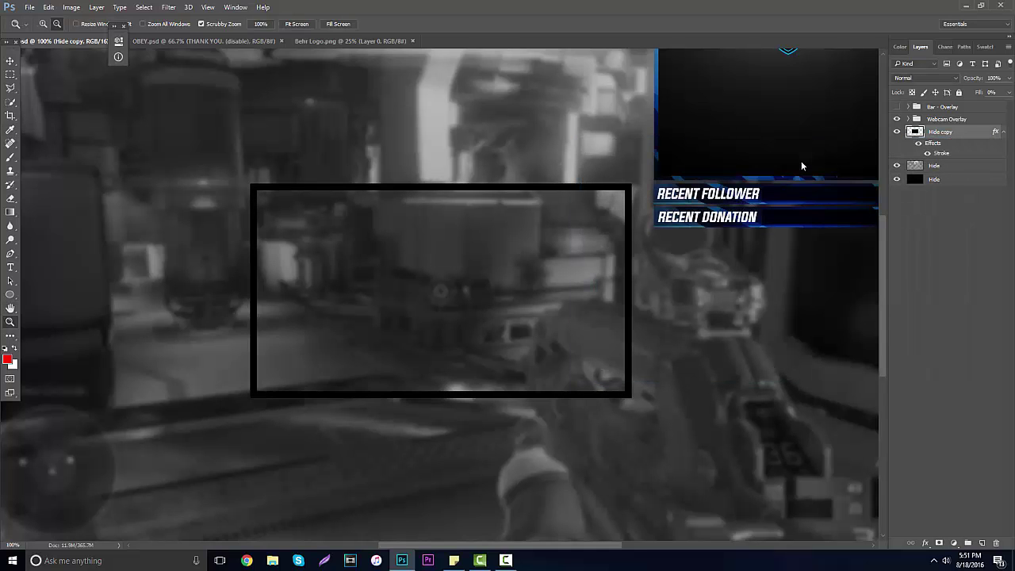
{"action": "key", "text": "z"}
{"action": "left_click", "coordinate": [433, 256], "text": "alt"}
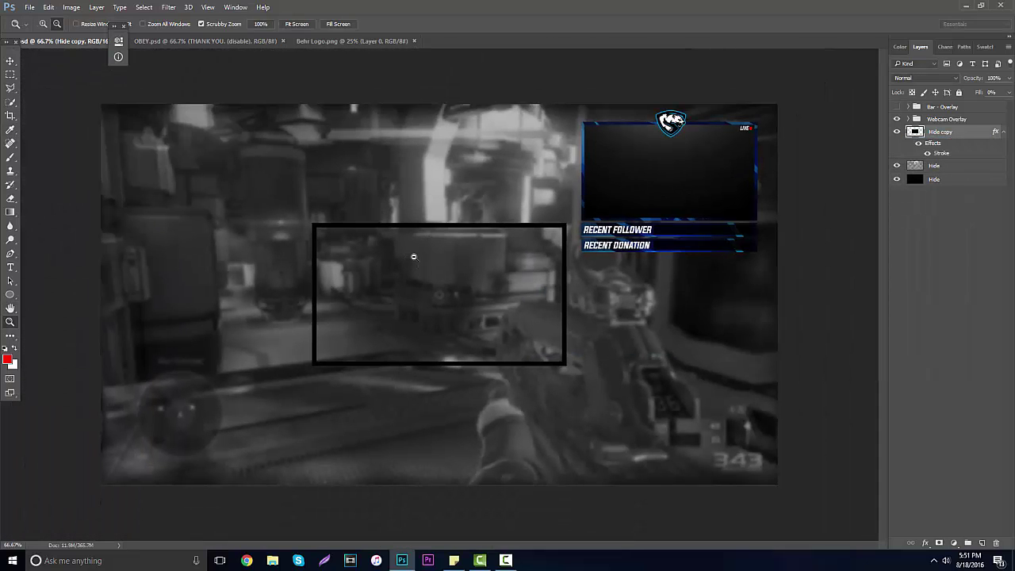
{"action": "left_click", "coordinate": [386, 265]}
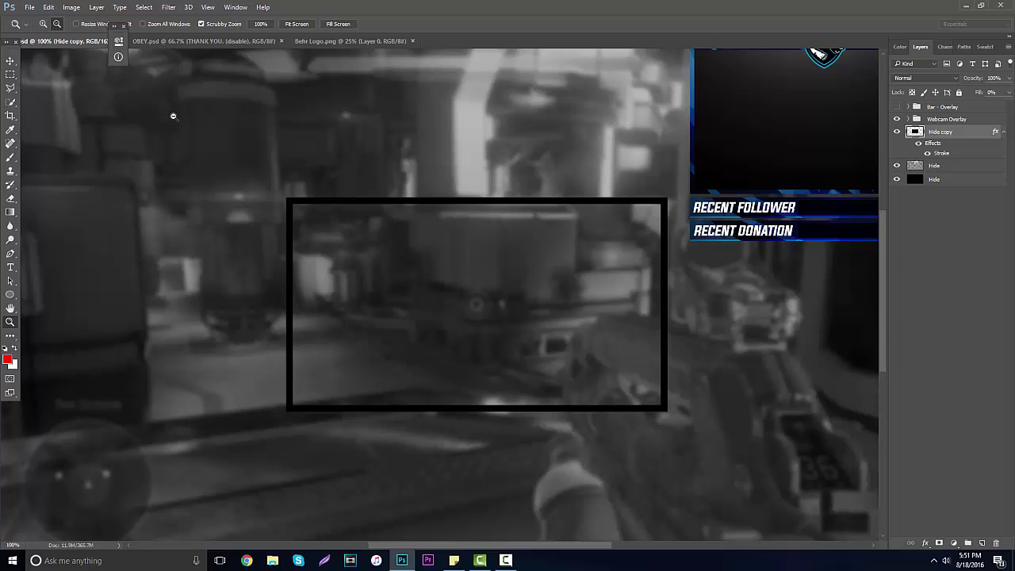
Step: Merge Hide copy with a new empty layer and name the result 'Webcam Border'
{"action": "left_click", "coordinate": [11, 72]}
{"action": "left_click", "coordinate": [10, 61]}
{"action": "left_click", "coordinate": [982, 543]}
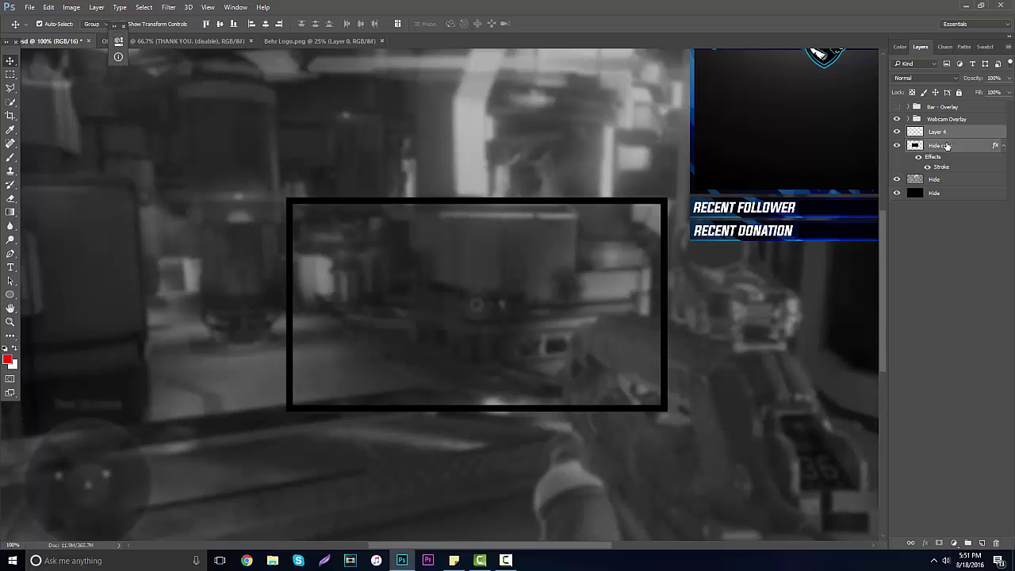
{"action": "key", "text": "ctrl+e"}
{"action": "double_click", "coordinate": [943, 132]}
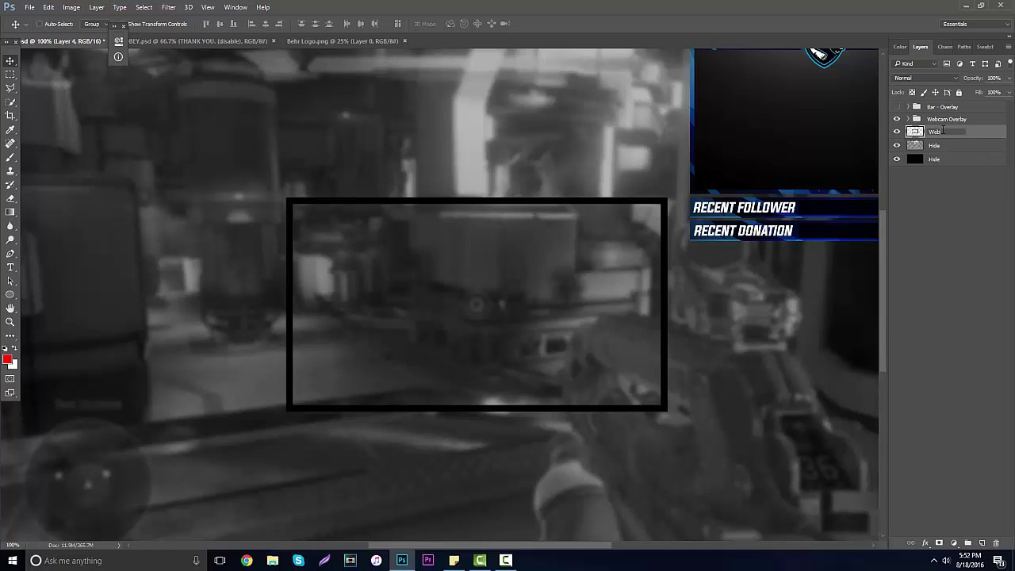
{"action": "type", "text": "Webcam Border"}
{"action": "key", "text": "Return"}
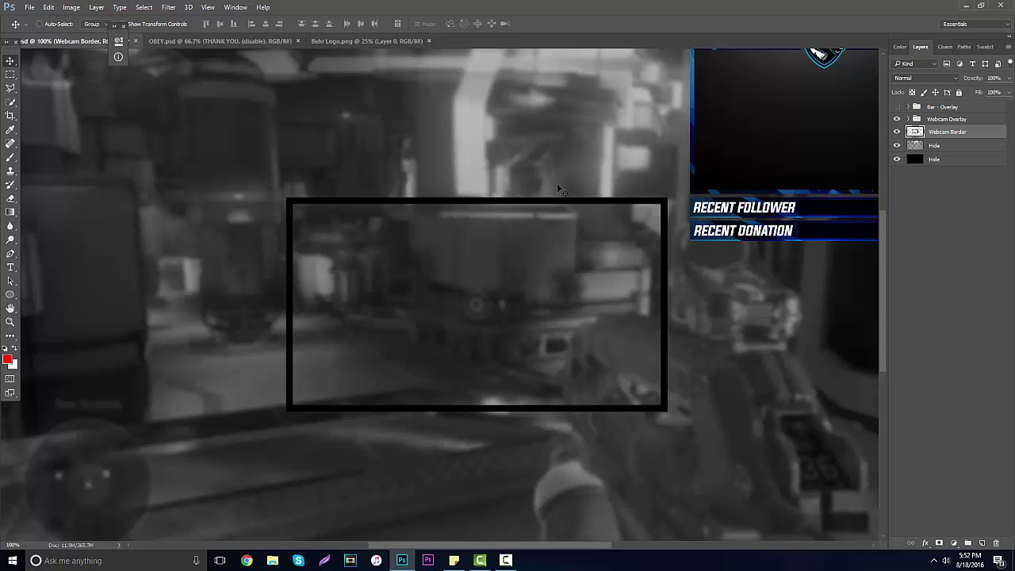
Step: In OBEY.psd, hide #OBEYPACK and THANK YOU and reveal the Backing group's layers
{"action": "left_click", "coordinate": [193, 41]}
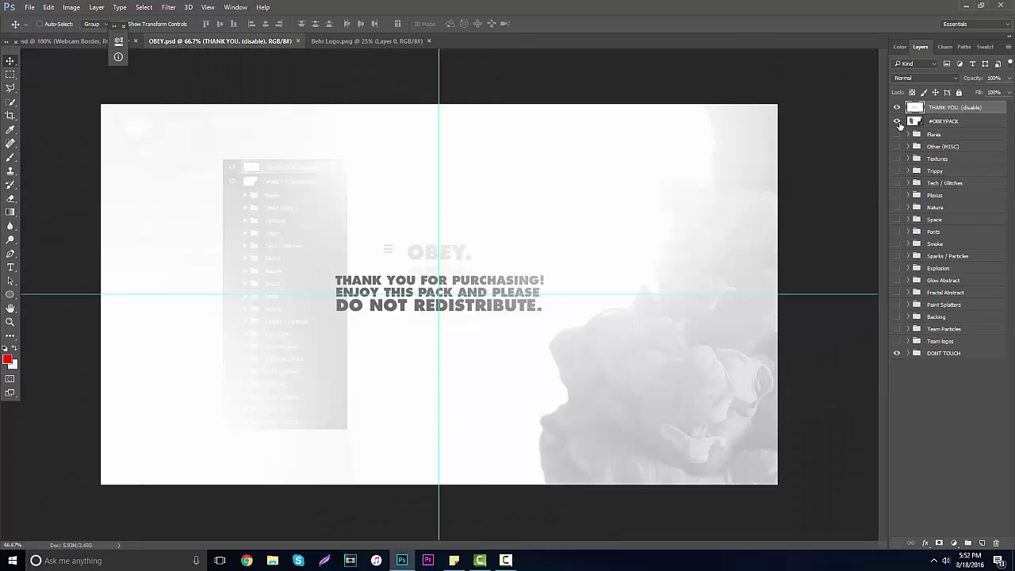
{"action": "left_click", "coordinate": [897, 121]}
{"action": "left_click", "coordinate": [897, 107]}
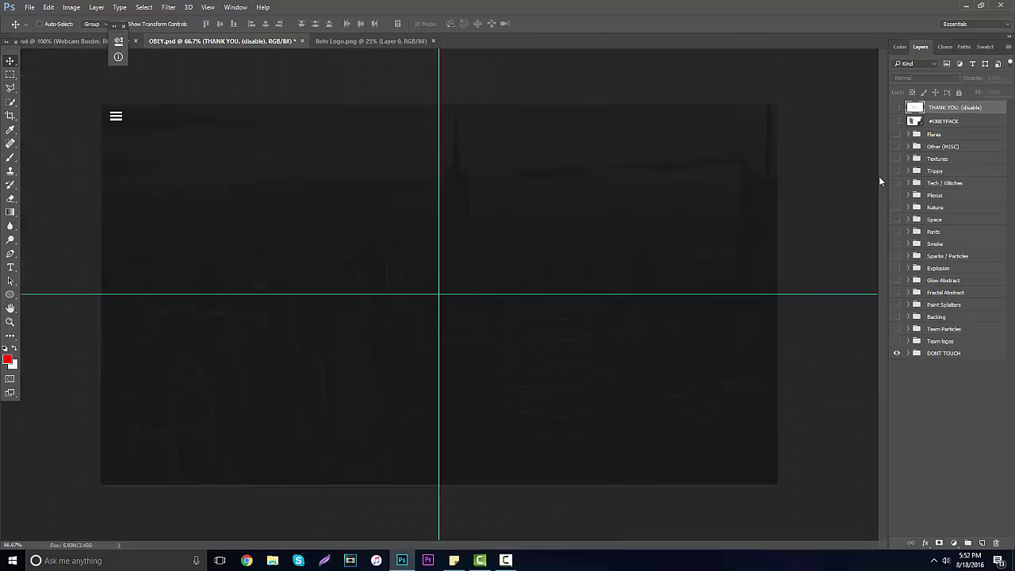
{"action": "left_click", "coordinate": [897, 316]}
{"action": "left_click", "coordinate": [908, 316]}
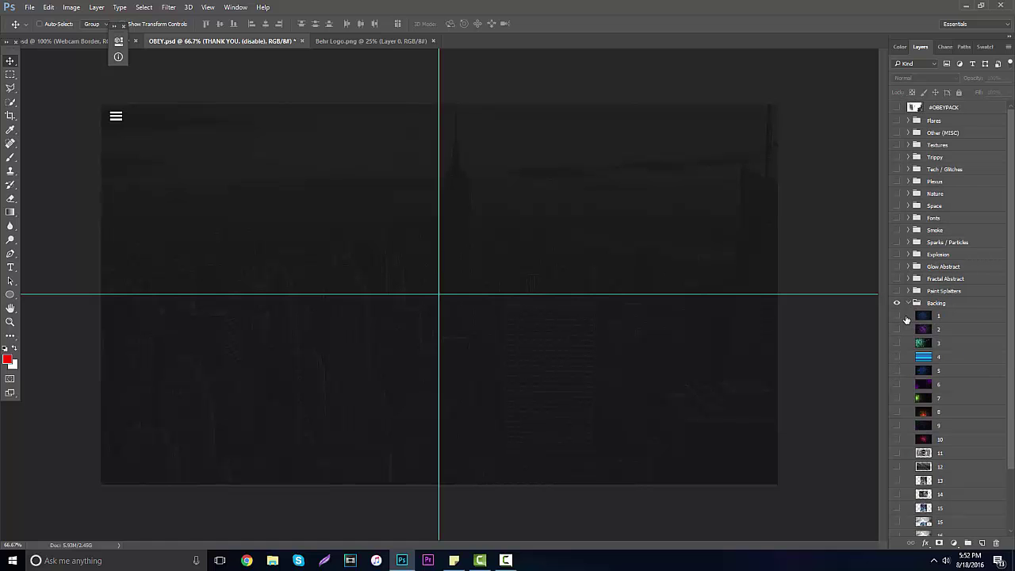
Step: Bring blue texture layer 5 into the overlay and clip it to Webcam Border
{"action": "left_click", "coordinate": [897, 357]}
{"action": "left_click", "coordinate": [938, 357]}
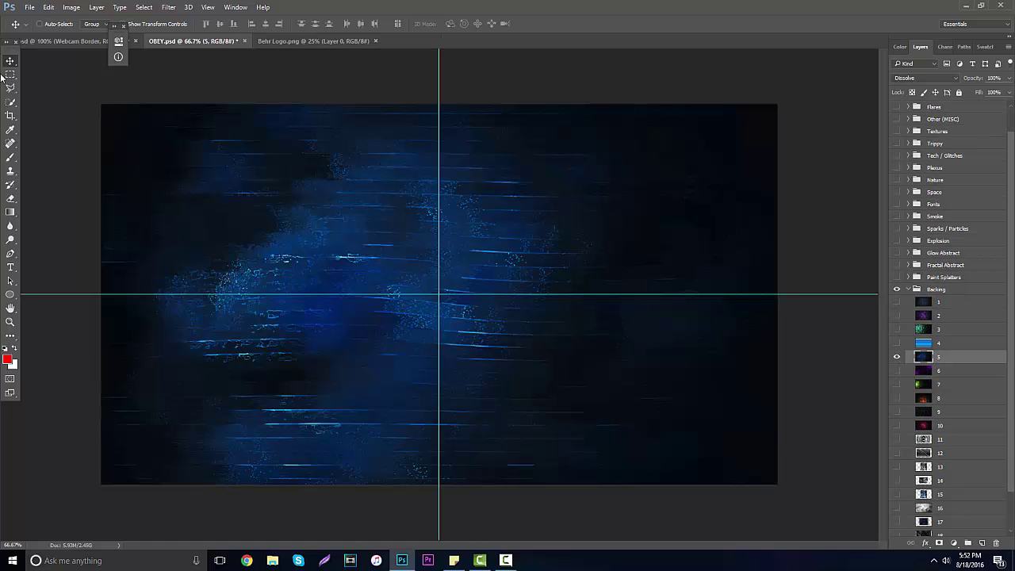
{"action": "left_click_drag", "start_coordinate": [309, 192], "coordinate": [415, 216]}
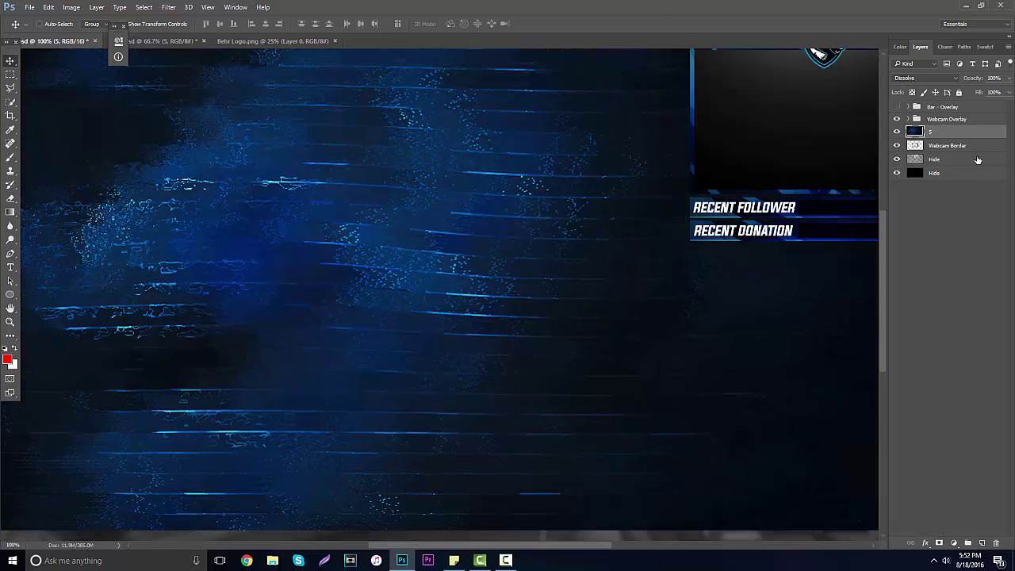
{"action": "left_click", "coordinate": [961, 136], "text": "alt"}
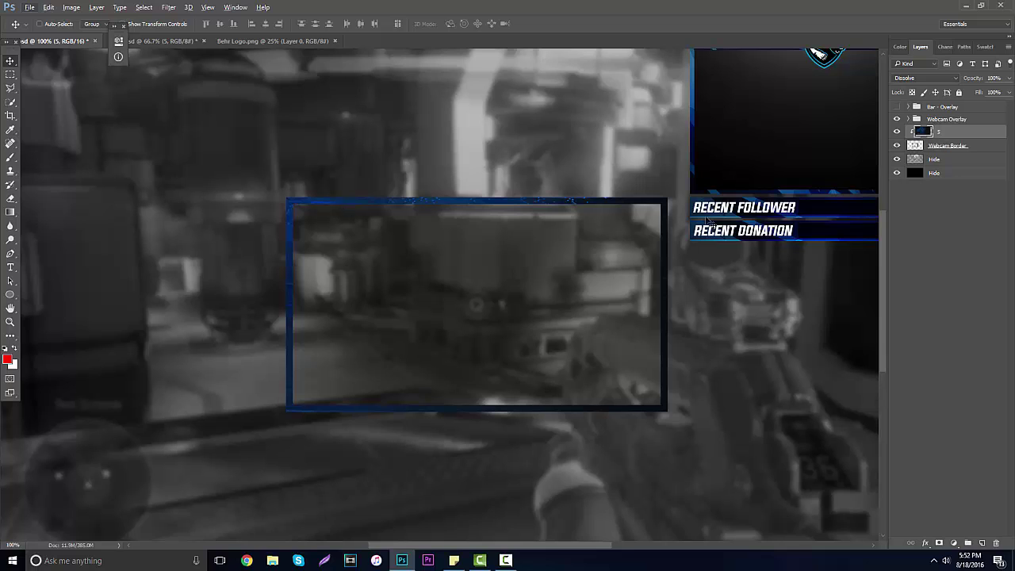
Step: Apply an 8.2 px Gaussian blur to the blue texture layer
{"action": "left_click", "coordinate": [144, 7]}
{"action": "mouse_move", "coordinate": [206, 124]}
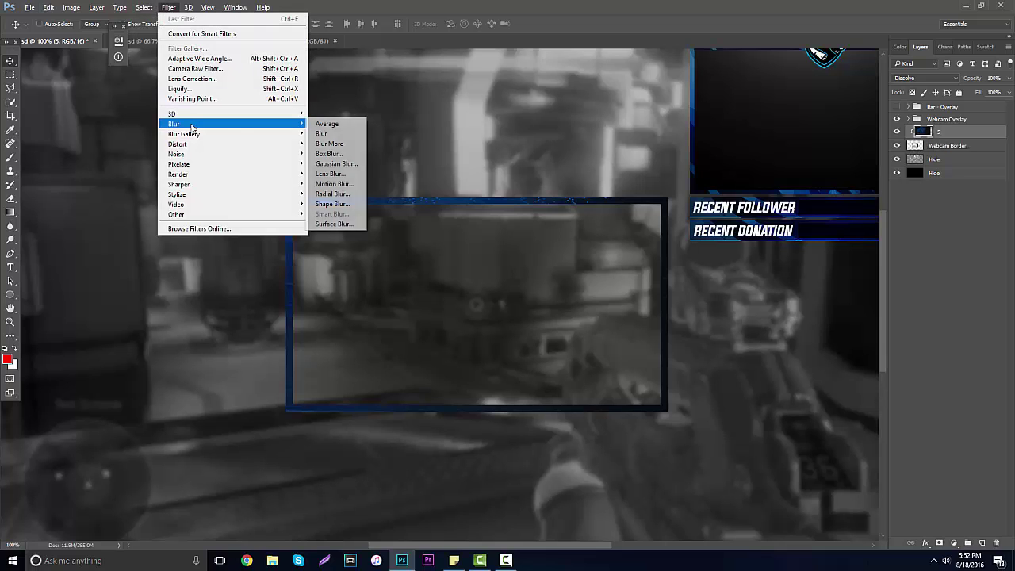
{"action": "left_click", "coordinate": [321, 163]}
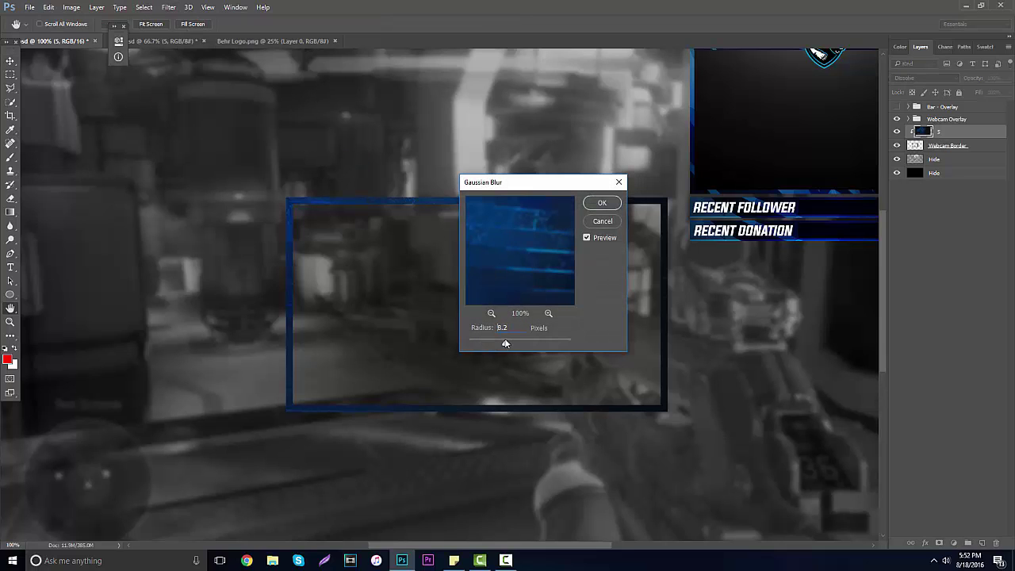
{"action": "left_click_drag", "start_coordinate": [506, 343], "coordinate": [502, 343]}
{"action": "left_click", "coordinate": [599, 203]}
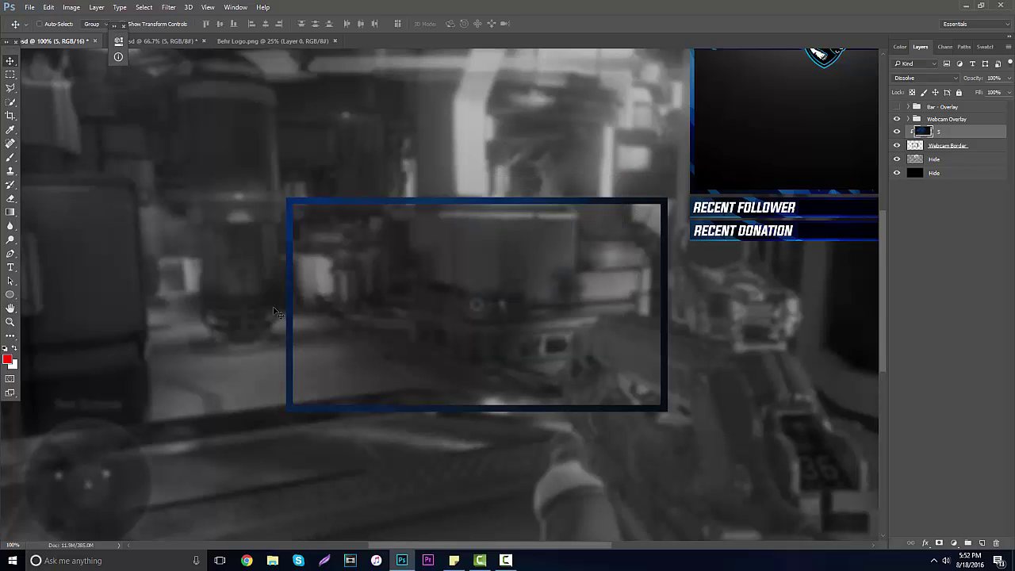
Step: Clip layer 5 to Webcam Border with Ctrl+Alt+G and shift it inside the frame
{"action": "left_click", "coordinate": [9, 321]}
{"action": "left_click", "coordinate": [388, 287], "text": "alt"}
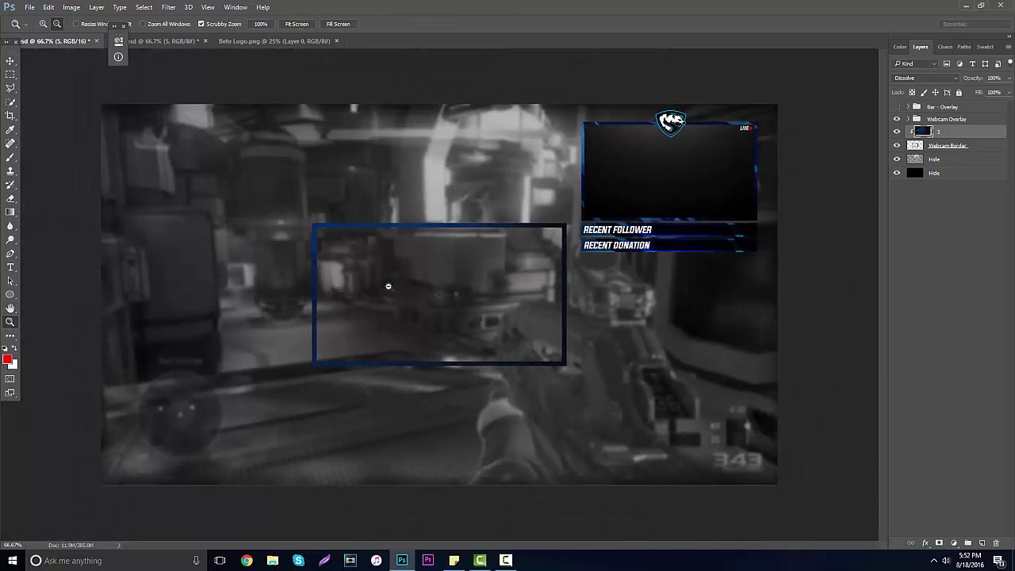
{"action": "mouse_move", "coordinate": [964, 132]}
{"action": "left_mouse_down"}
{"action": "mouse_move", "coordinate": [945, 153]}
{"action": "mouse_move", "coordinate": [956, 129]}
{"action": "left_mouse_up"}
{"action": "key", "text": "ctrl+alt+g"}
{"action": "left_click", "coordinate": [6, 63]}
{"action": "left_click_drag", "start_coordinate": [401, 194], "coordinate": [439, 194]}
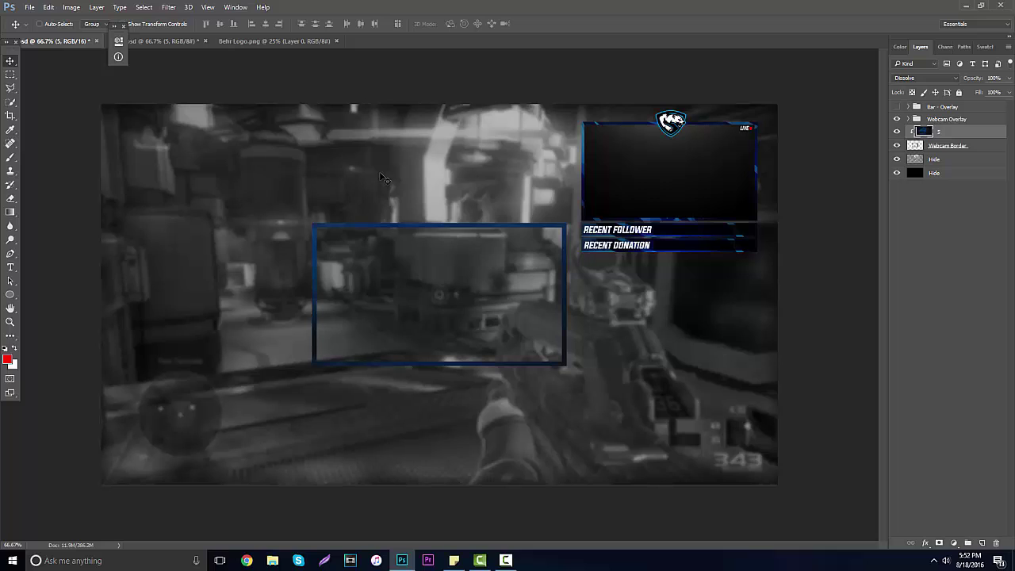
Step: In OBEY.psd, hide texture layer 5 and show and select polygon texture layer 16
{"action": "left_click", "coordinate": [124, 25]}
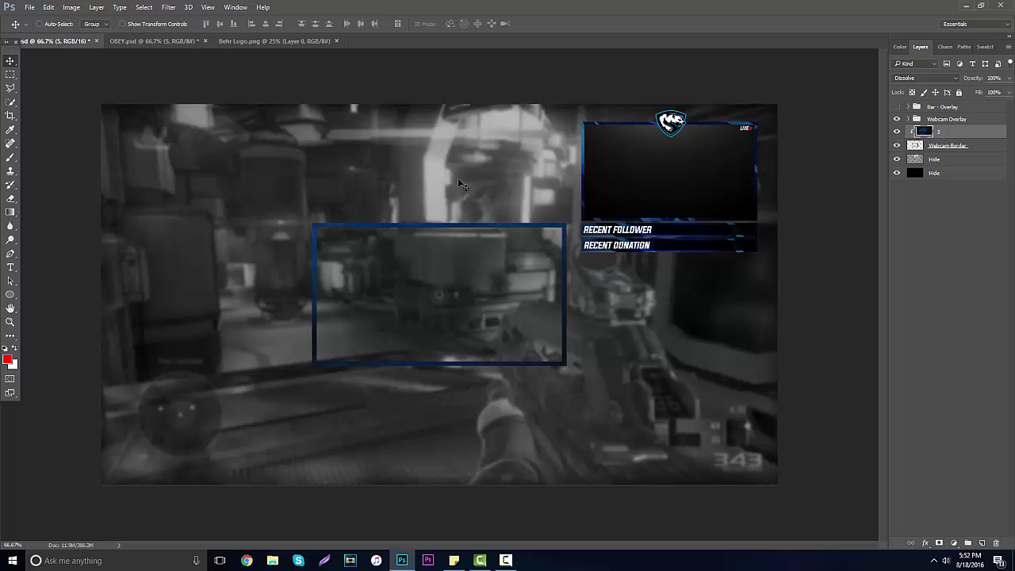
{"action": "left_click", "coordinate": [166, 41]}
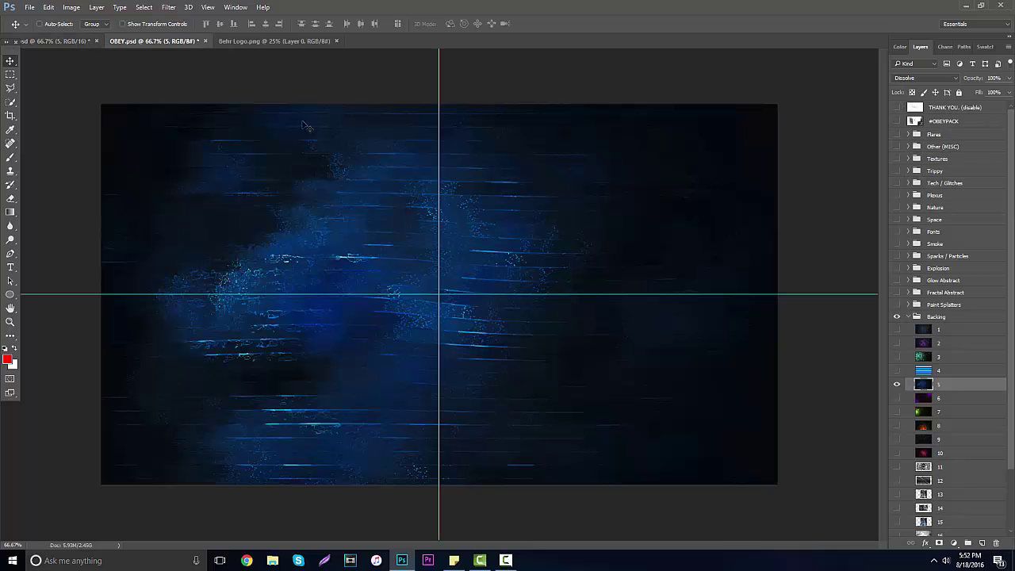
{"action": "left_click", "coordinate": [897, 385]}
{"action": "scroll", "coordinate": [894, 442], "scroll_direction": "down", "scroll_amount": 3}
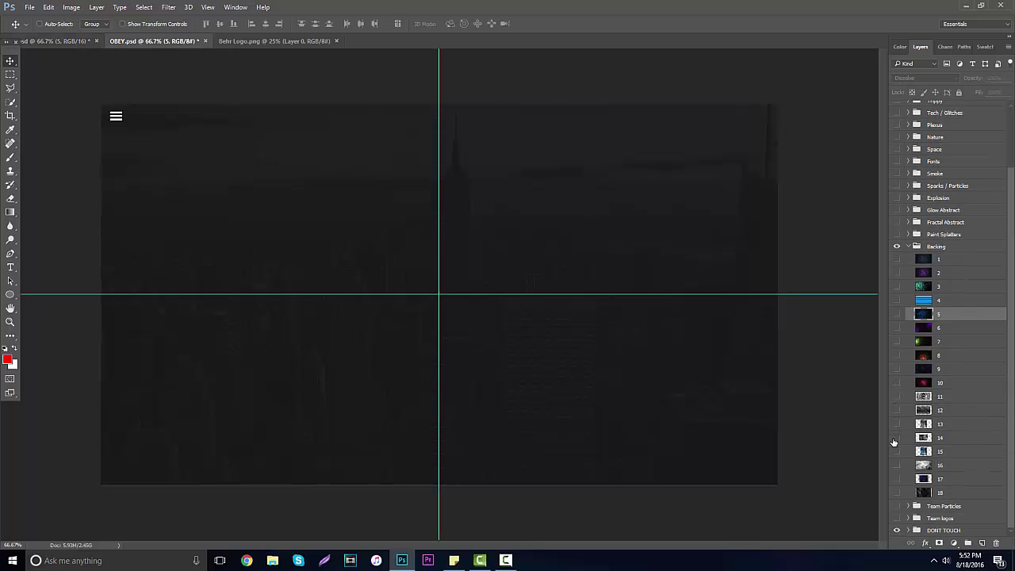
{"action": "left_click", "coordinate": [897, 466]}
{"action": "left_click", "coordinate": [925, 466]}
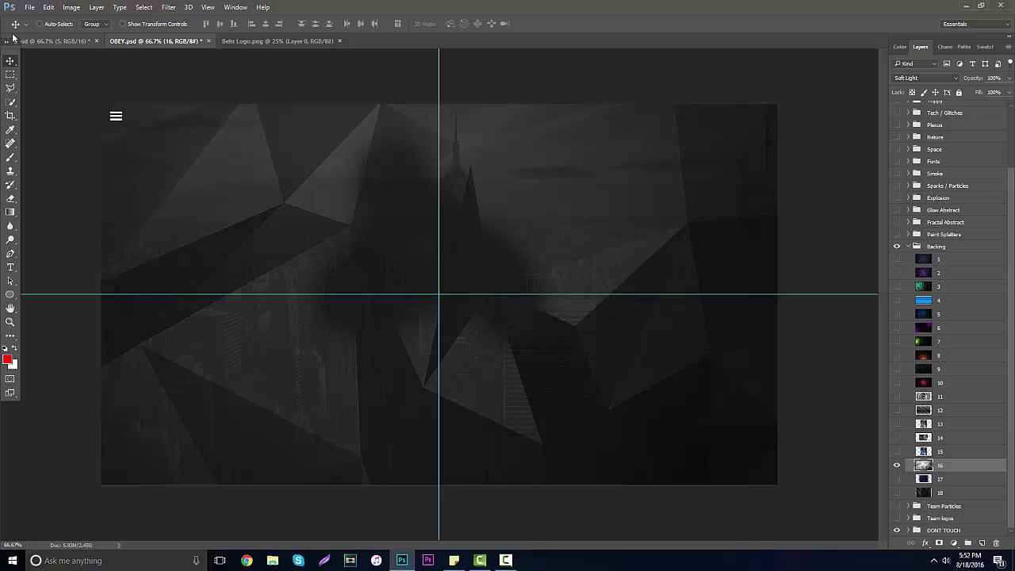
Step: Place layer 16 in the overlay clipped to the frame, then go to Behr Logo.png
{"action": "key", "text": "ctrl+shift+Tab"}
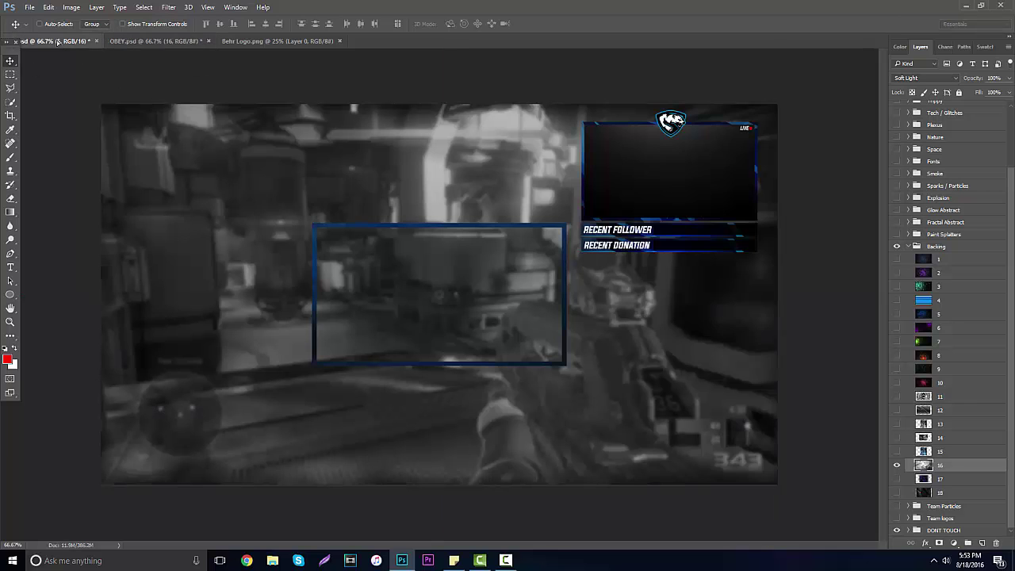
{"action": "left_click_drag", "start_coordinate": [512, 296], "coordinate": [526, 266]}
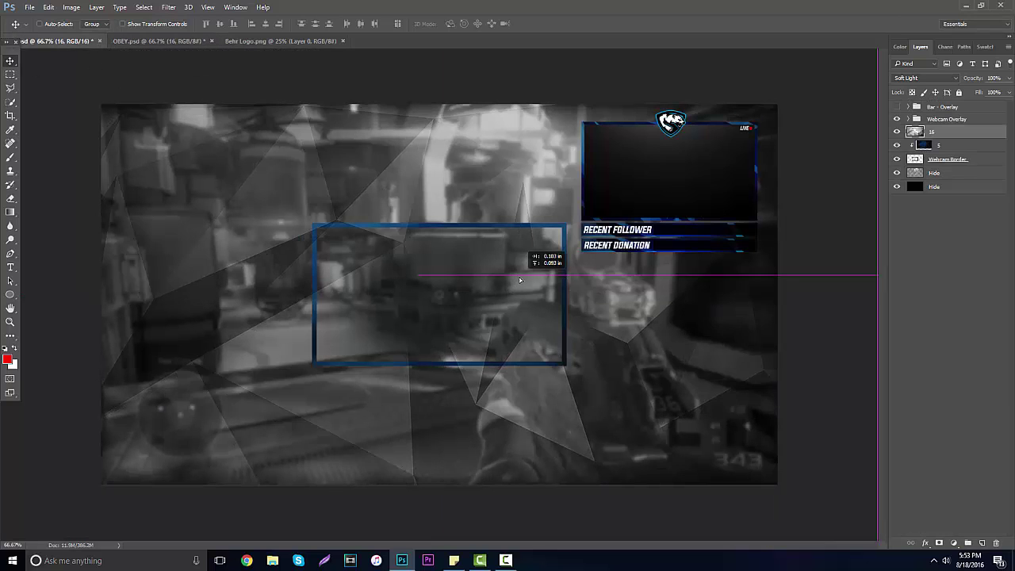
{"action": "left_click_drag", "start_coordinate": [948, 145], "coordinate": [942, 125]}
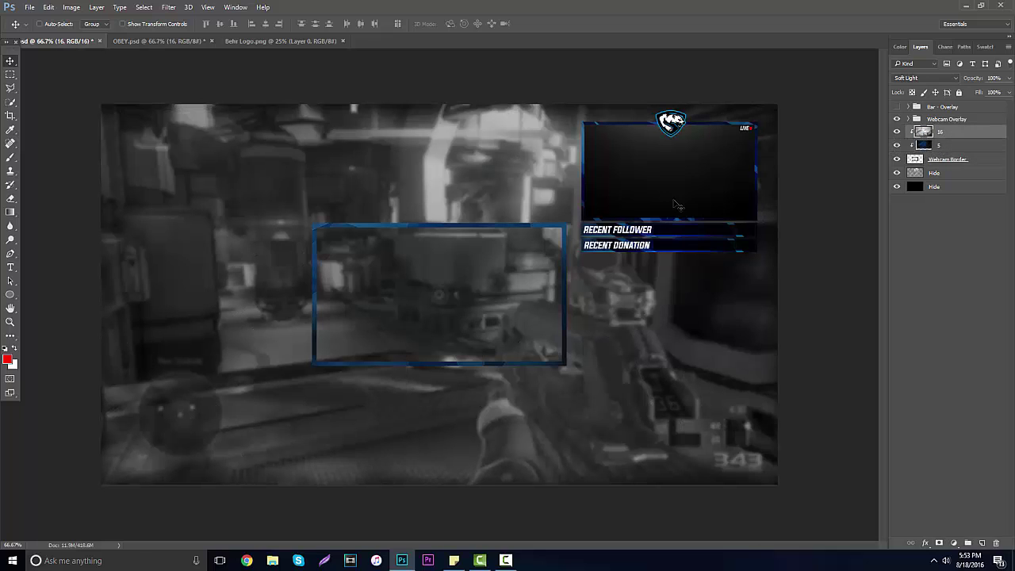
{"action": "left_click_drag", "start_coordinate": [420, 278], "coordinate": [516, 267]}
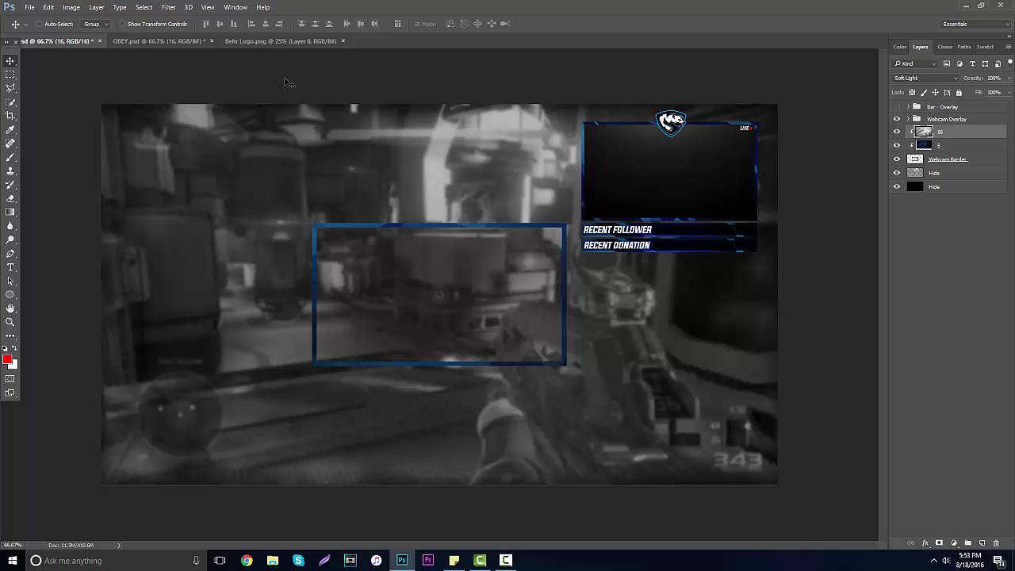
{"action": "left_click", "coordinate": [273, 40]}
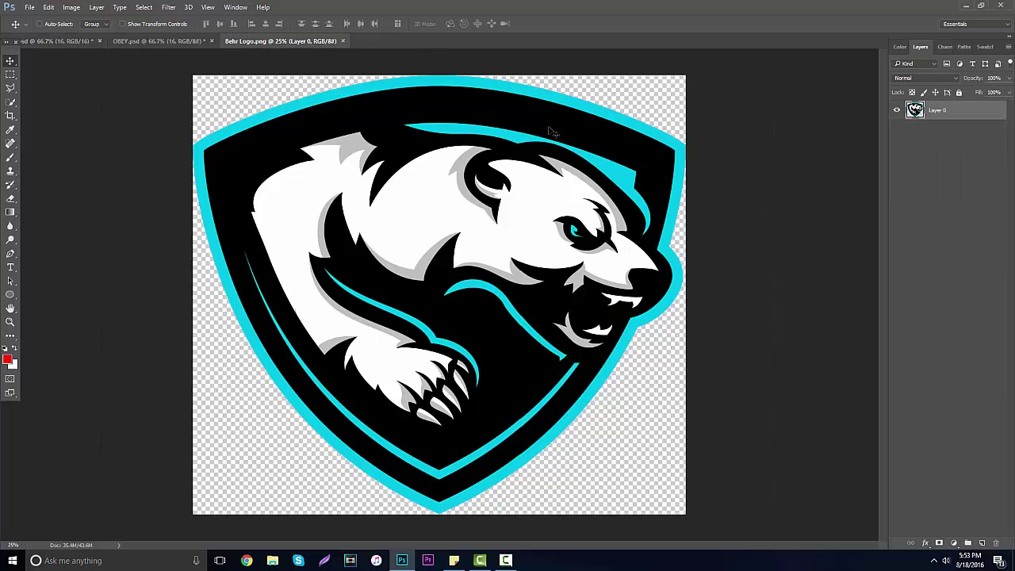
Step: Copy the bear logo into the overlay, clipped below layer 16 in Soft Light blend mode
{"action": "left_click", "coordinate": [60, 41]}
{"action": "left_click", "coordinate": [270, 40]}
{"action": "left_click_drag", "start_coordinate": [532, 182], "coordinate": [514, 209]}
{"action": "left_click_drag", "start_coordinate": [949, 133], "coordinate": [947, 152]}
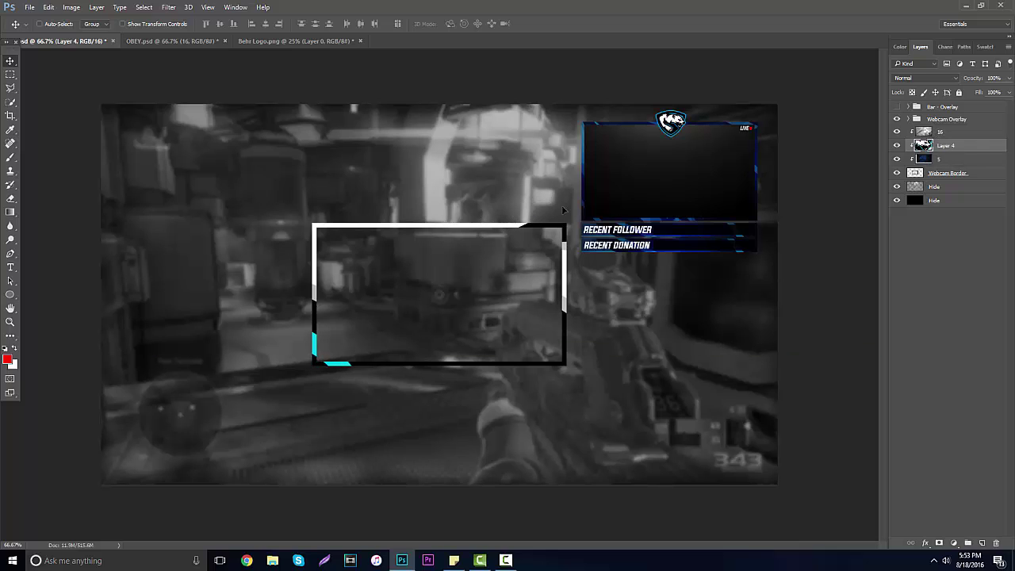
{"action": "left_click", "coordinate": [924, 78]}
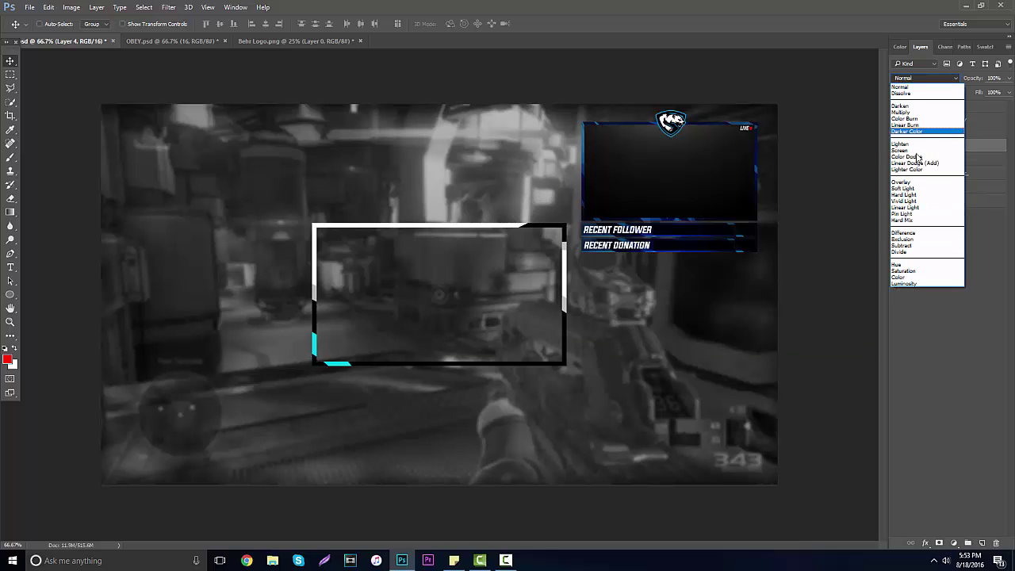
{"action": "left_click", "coordinate": [904, 189]}
Step: Scale the bear to 54.39% and position it inside the webcam frame
{"action": "left_click_drag", "start_coordinate": [354, 202], "coordinate": [256, 240]}
{"action": "key", "text": "ctrl+t"}
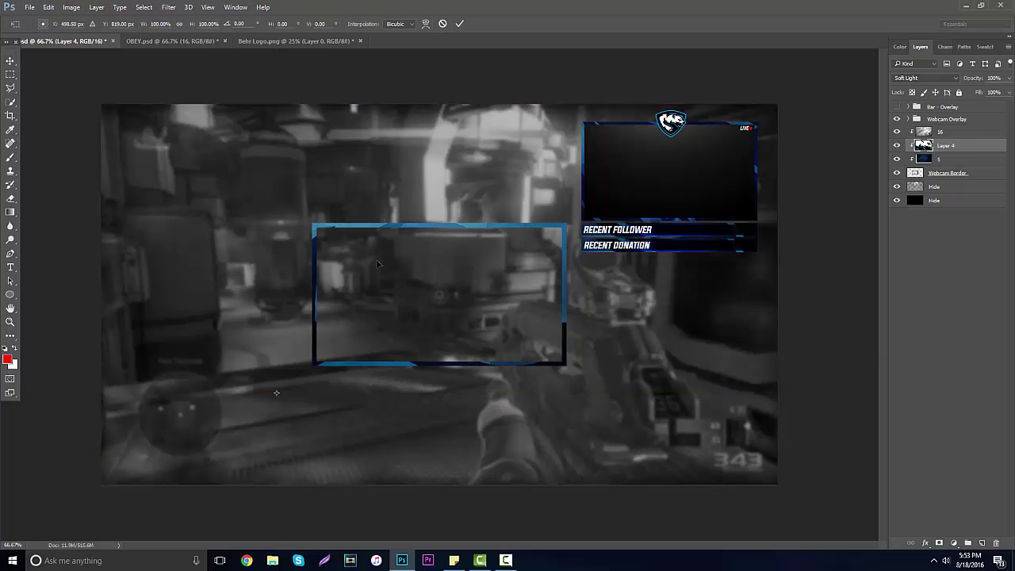
{"action": "left_click_drag", "start_coordinate": [371, 263], "coordinate": [463, 139]}
{"action": "key", "text": "Return"}
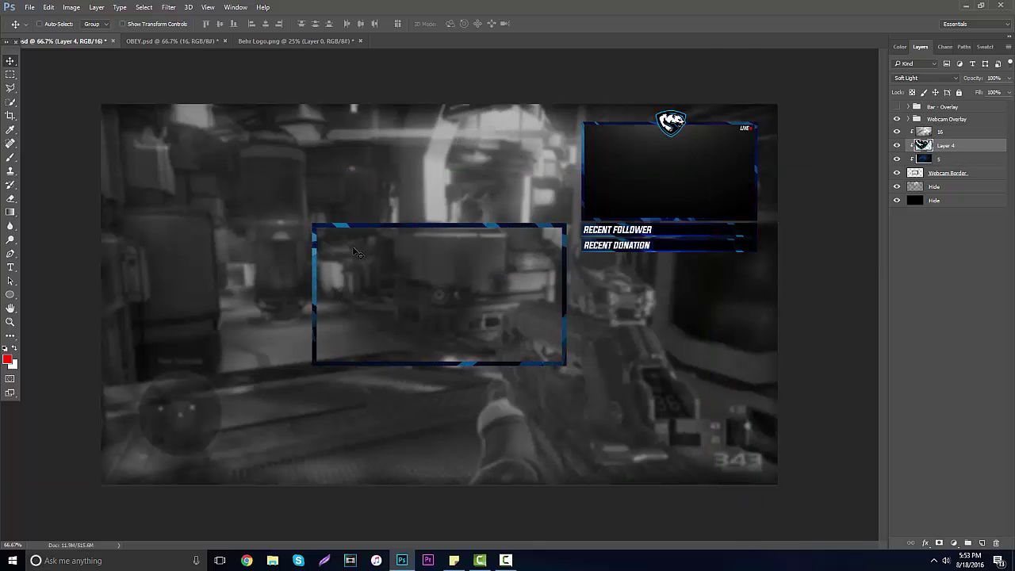
{"action": "left_click_drag", "start_coordinate": [409, 269], "coordinate": [414, 283]}
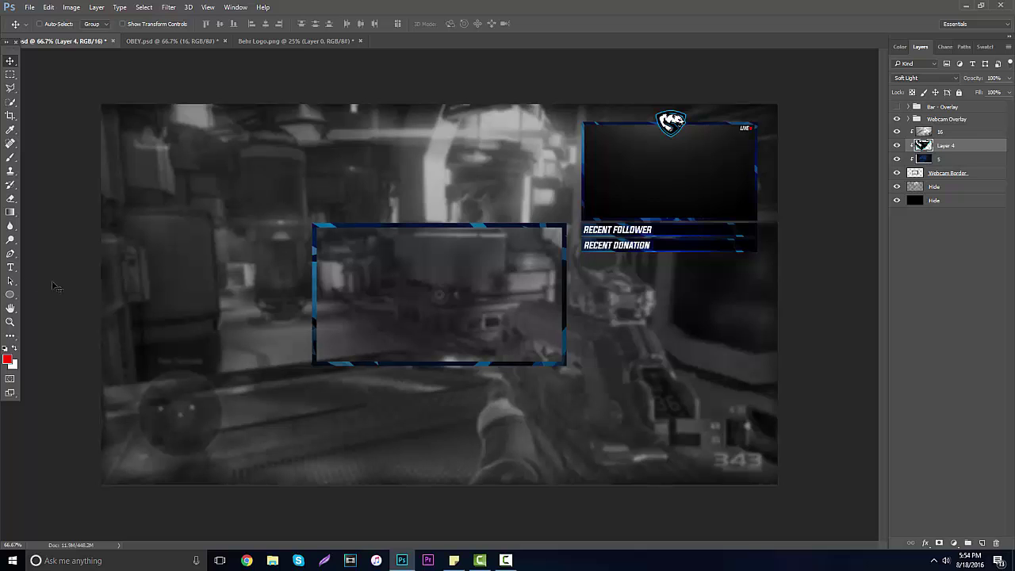
{"action": "left_click", "coordinate": [10, 321]}
{"action": "left_click_drag", "start_coordinate": [437, 328], "coordinate": [456, 324]}
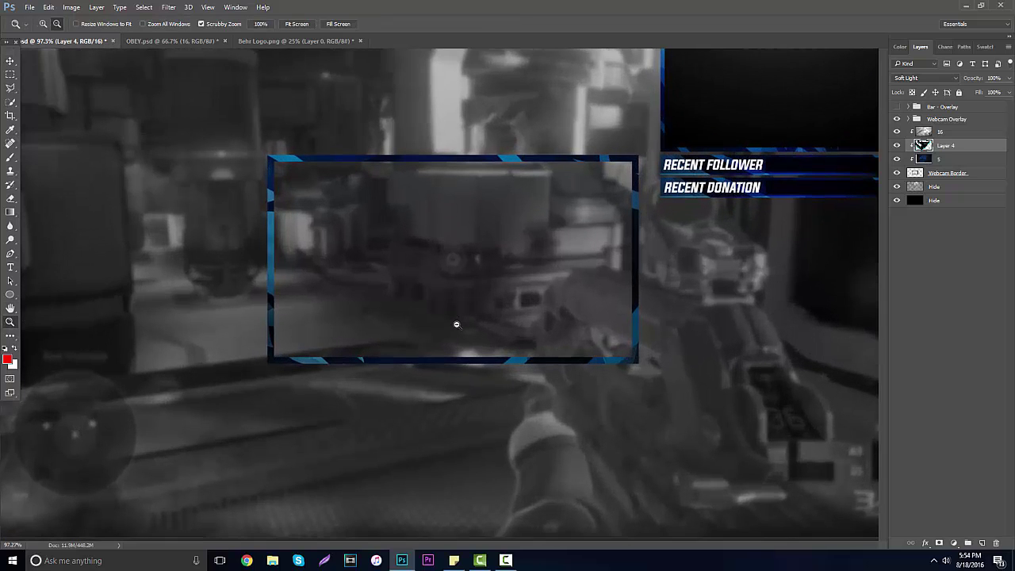
Step: Draw black Rectangle 1 over the frame's opening above Hide and clip new Layer 5 to it
{"action": "left_click", "coordinate": [942, 188]}
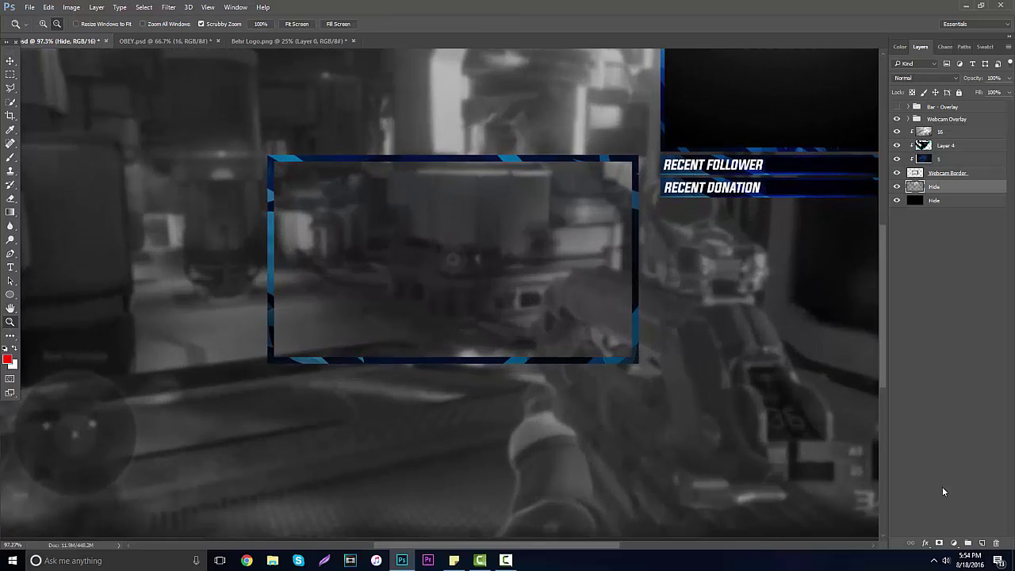
{"action": "left_click", "coordinate": [982, 543]}
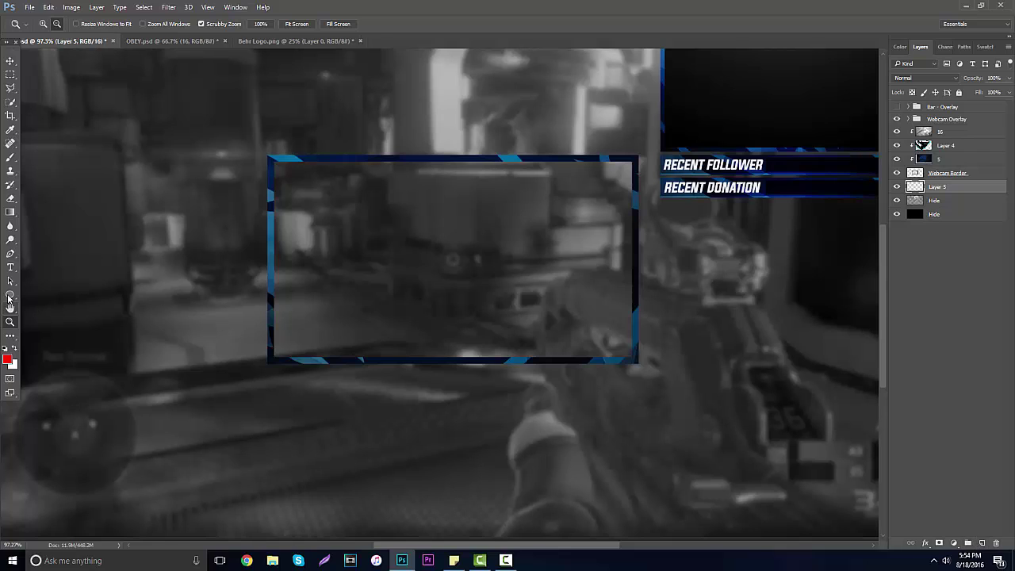
{"action": "left_click", "coordinate": [11, 294]}
{"action": "left_click_drag", "start_coordinate": [10, 295], "coordinate": [41, 302]}
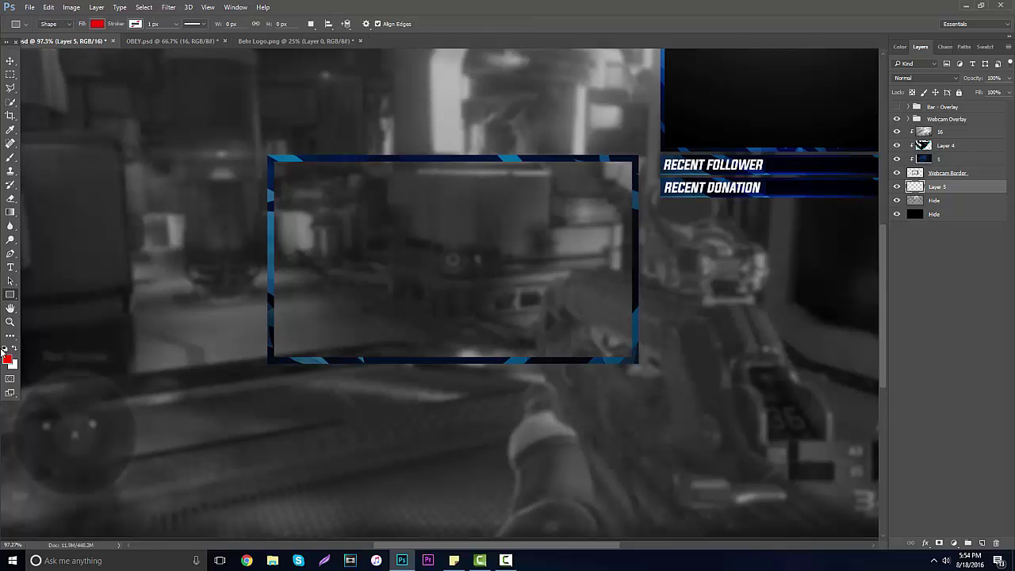
{"action": "left_click", "coordinate": [5, 349]}
{"action": "left_click_drag", "start_coordinate": [272, 158], "coordinate": [637, 361]}
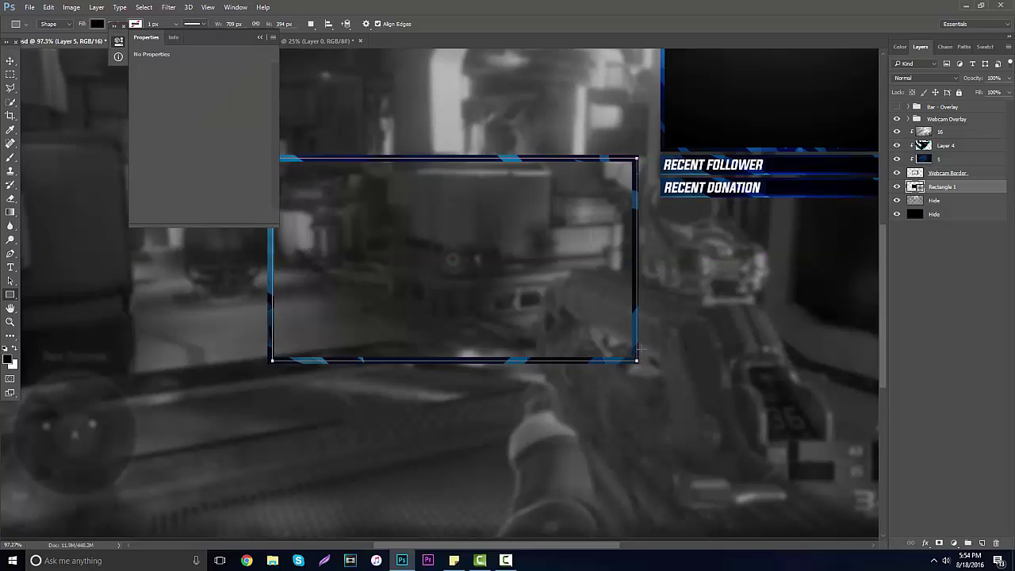
{"action": "left_click", "coordinate": [982, 543]}
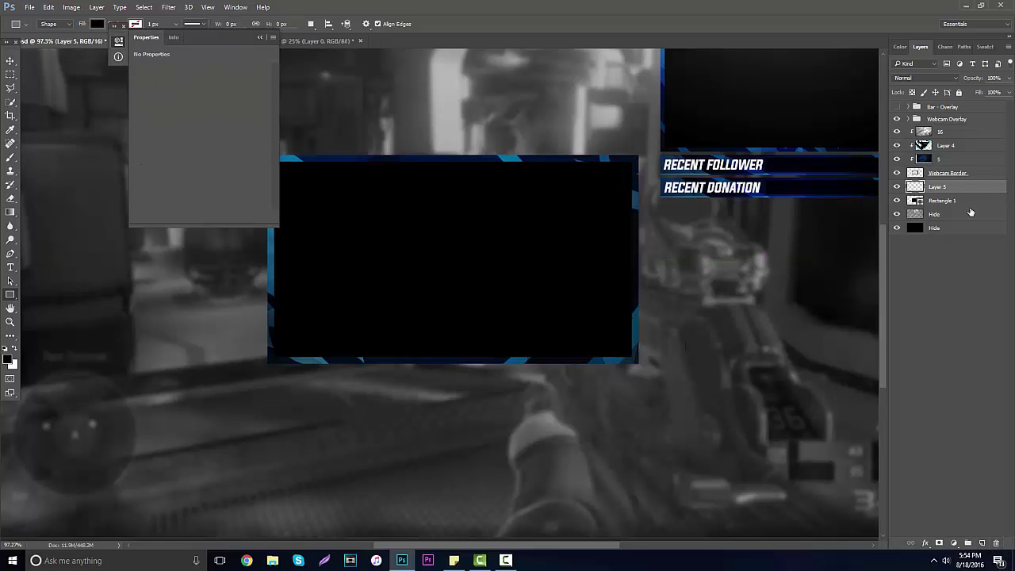
{"action": "left_click", "coordinate": [960, 194], "text": "alt"}
Step: Set up a 448 px soft brush with white as the painting colour
{"action": "left_click", "coordinate": [261, 40]}
{"action": "left_click", "coordinate": [12, 158]}
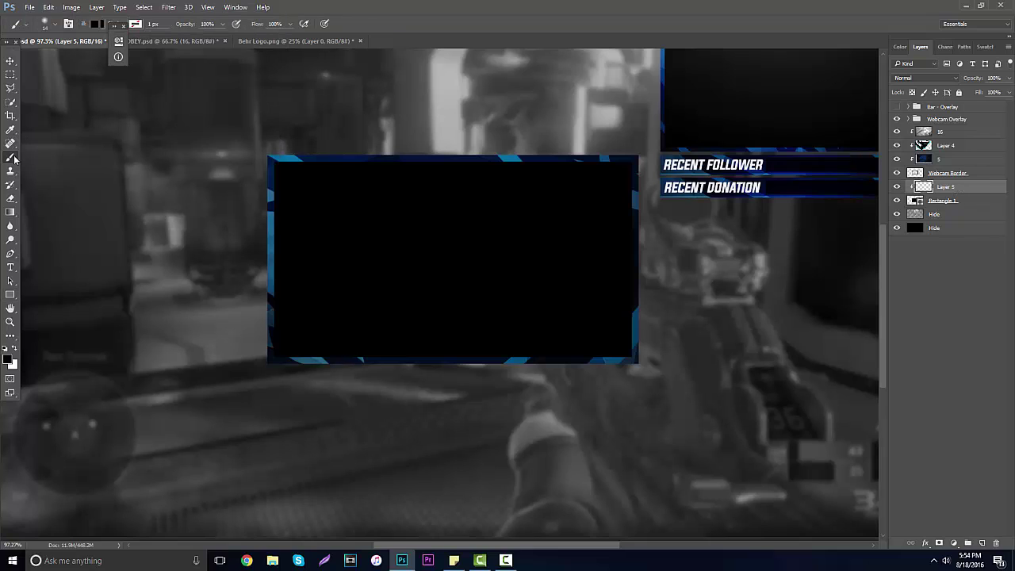
{"action": "left_click", "coordinate": [41, 22]}
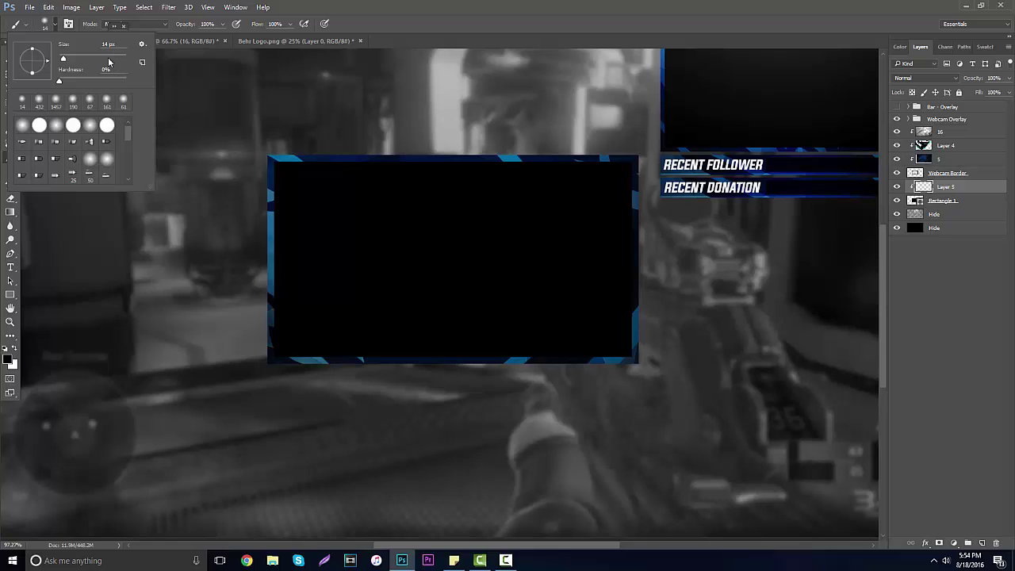
{"action": "left_click", "coordinate": [108, 57]}
{"action": "left_click", "coordinate": [117, 59]}
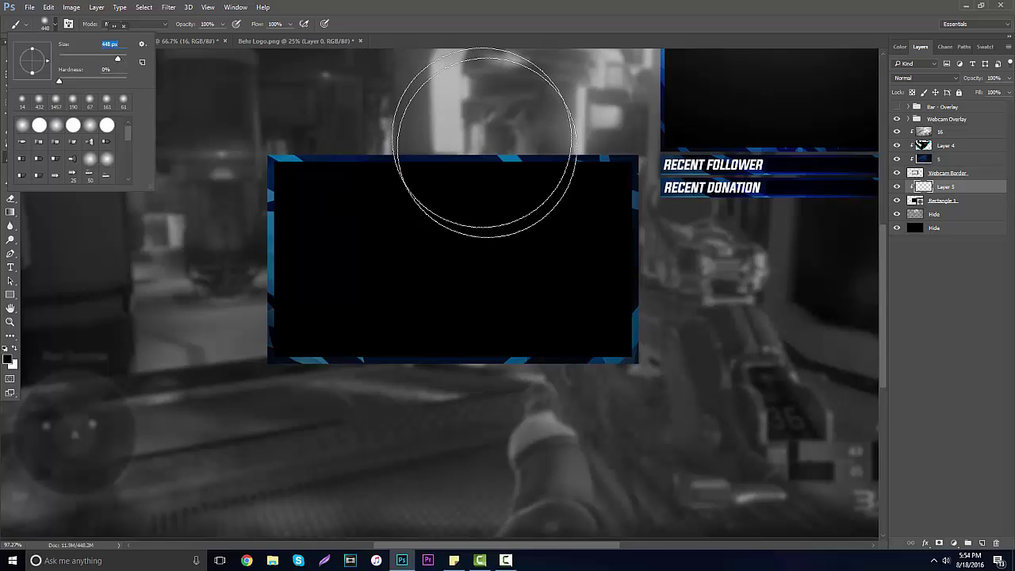
{"action": "left_click", "coordinate": [13, 351]}
{"action": "left_click", "coordinate": [14, 352]}
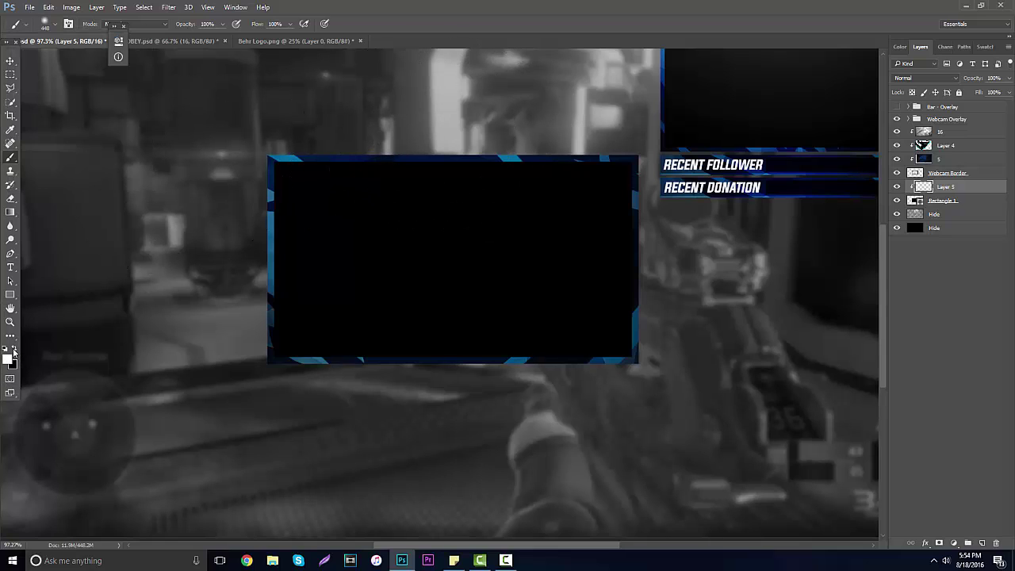
Step: Paint a soft white glow at the top of the black rectangle on Layer 5
{"action": "left_click", "coordinate": [456, 76]}
{"action": "key", "text": "ctrl+z"}
{"action": "left_click", "coordinate": [444, 97]}
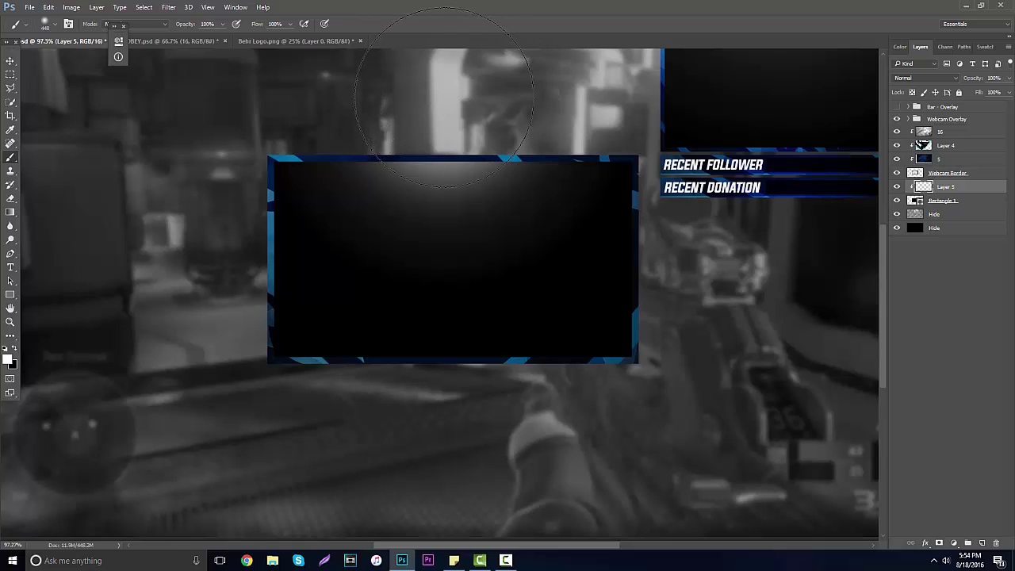
{"action": "key", "text": "ctrl+z"}
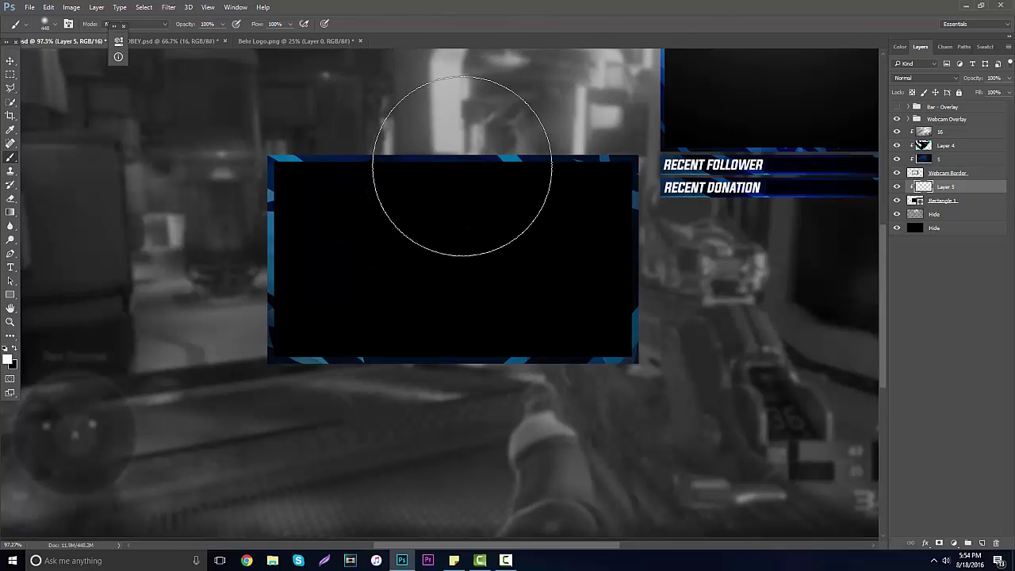
{"action": "left_click", "coordinate": [457, 136]}
{"action": "key", "text": "ctrl+z"}
{"action": "left_click", "coordinate": [444, 131]}
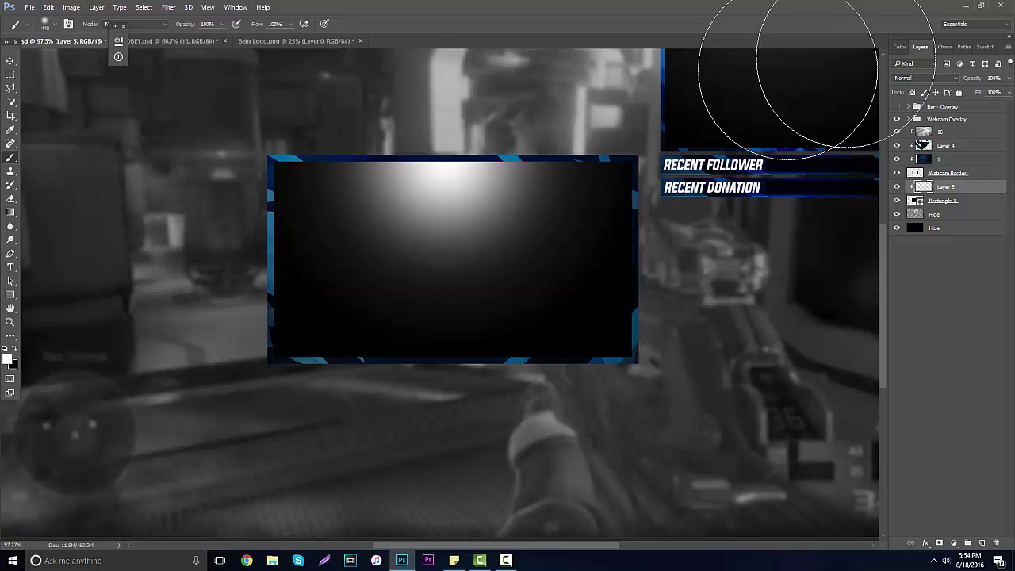
Step: Lower Layer 5's opacity to 35% and nudge the glow slightly
{"action": "left_click", "coordinate": [1006, 78]}
{"action": "left_click_drag", "start_coordinate": [995, 92], "coordinate": [976, 92]}
{"action": "key", "text": "v"}
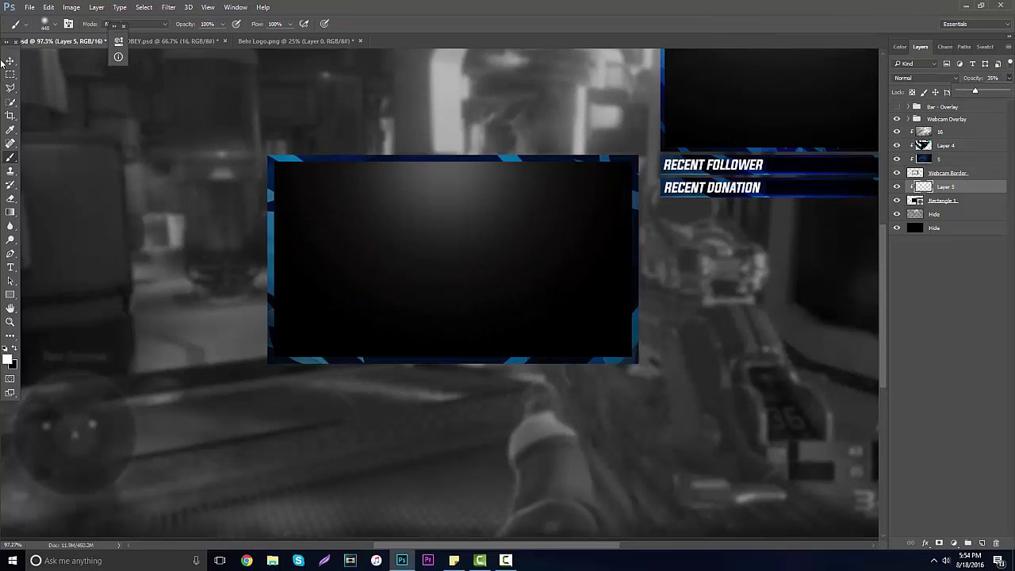
{"action": "left_click_drag", "start_coordinate": [438, 231], "coordinate": [444, 231]}
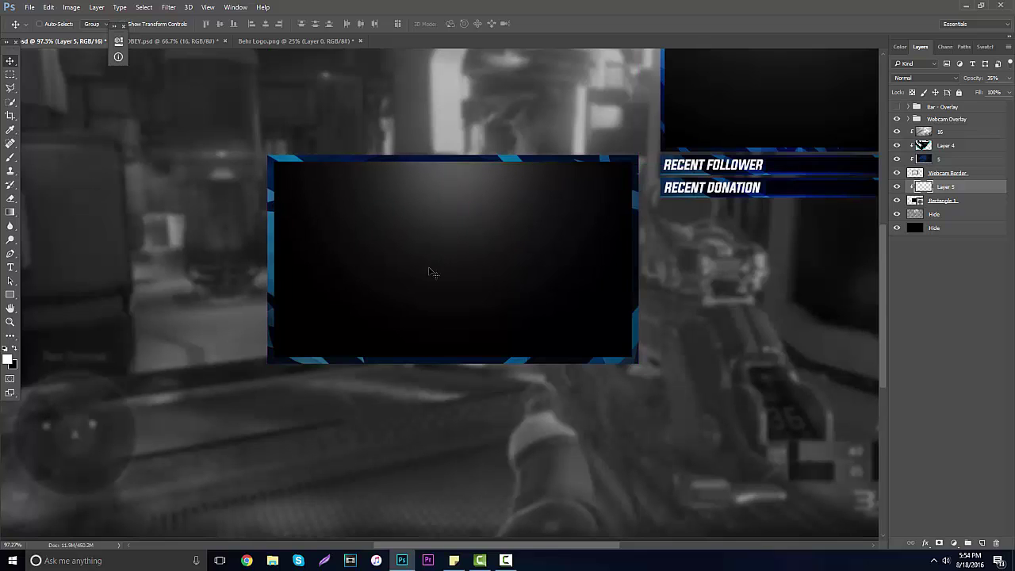
{"action": "scroll", "coordinate": [413, 321], "scroll_direction": "up", "scroll_amount": 3}
{"action": "scroll", "coordinate": [413, 321], "scroll_direction": "down", "scroll_amount": 3}
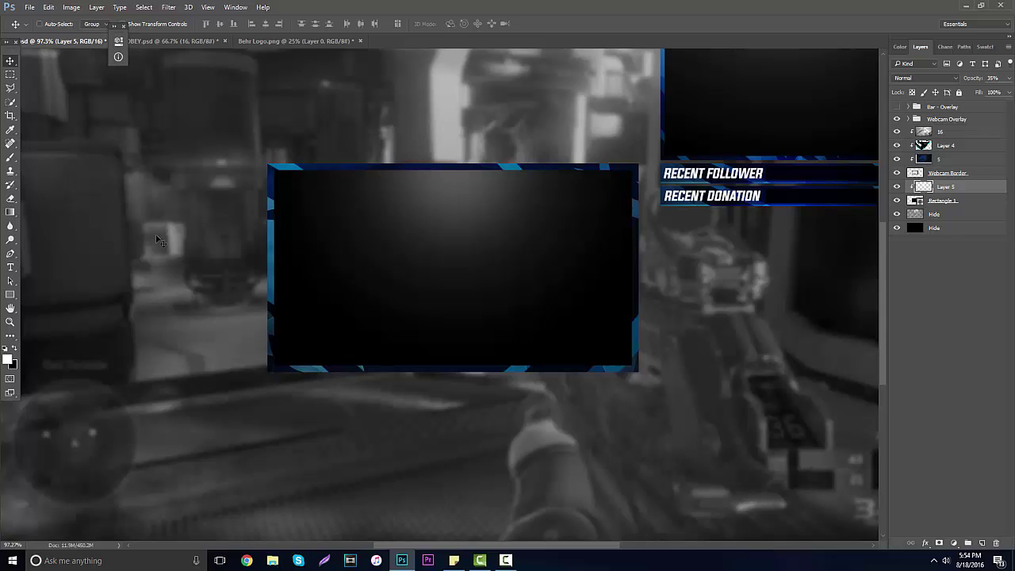
{"action": "left_click", "coordinate": [930, 150]}
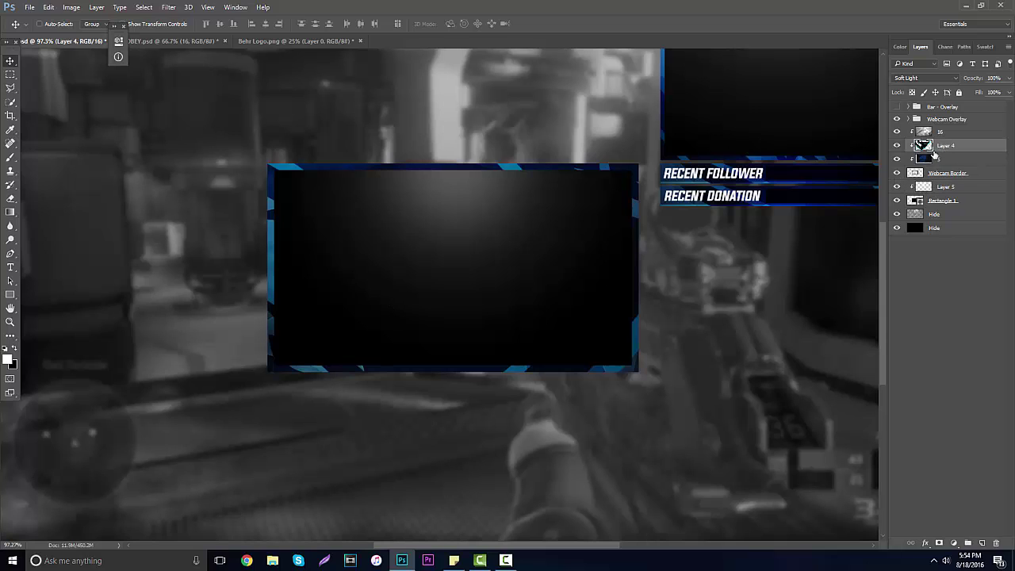
Step: Add Layer 6 above Layer 4, with blue 006cff foreground and a 158 px brush
{"action": "left_click", "coordinate": [982, 543]}
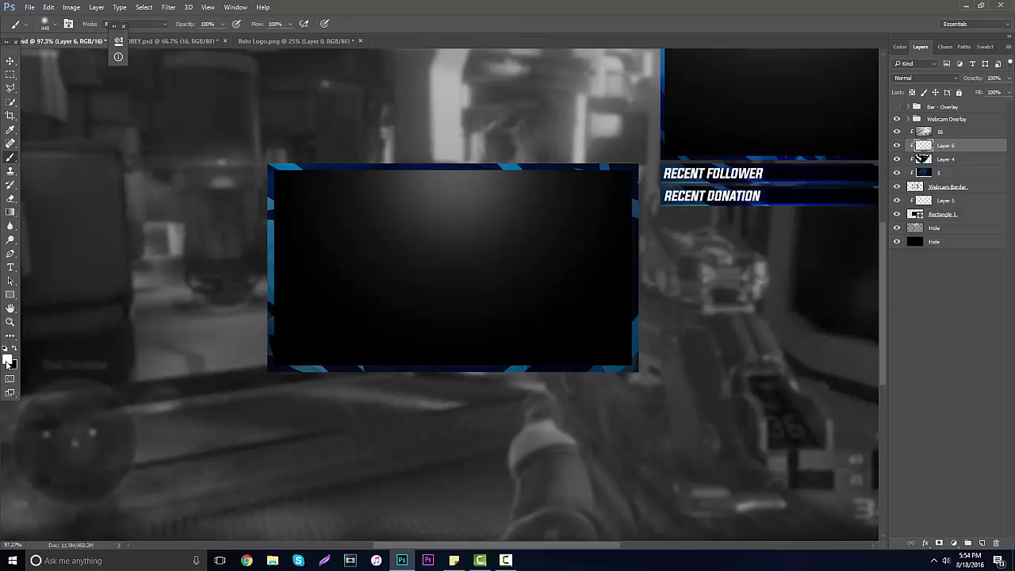
{"action": "left_click", "coordinate": [8, 360]}
{"action": "left_click_drag", "start_coordinate": [868, 210], "coordinate": [870, 201]}
{"action": "left_click", "coordinate": [963, 137]}
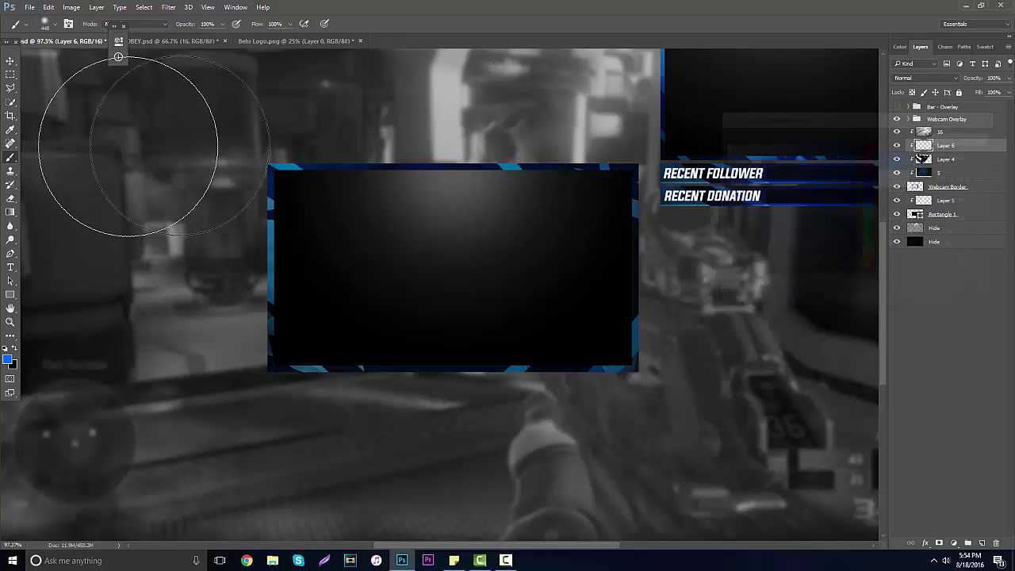
{"action": "left_click", "coordinate": [50, 24]}
{"action": "left_click_drag", "start_coordinate": [100, 62], "coordinate": [109, 60]}
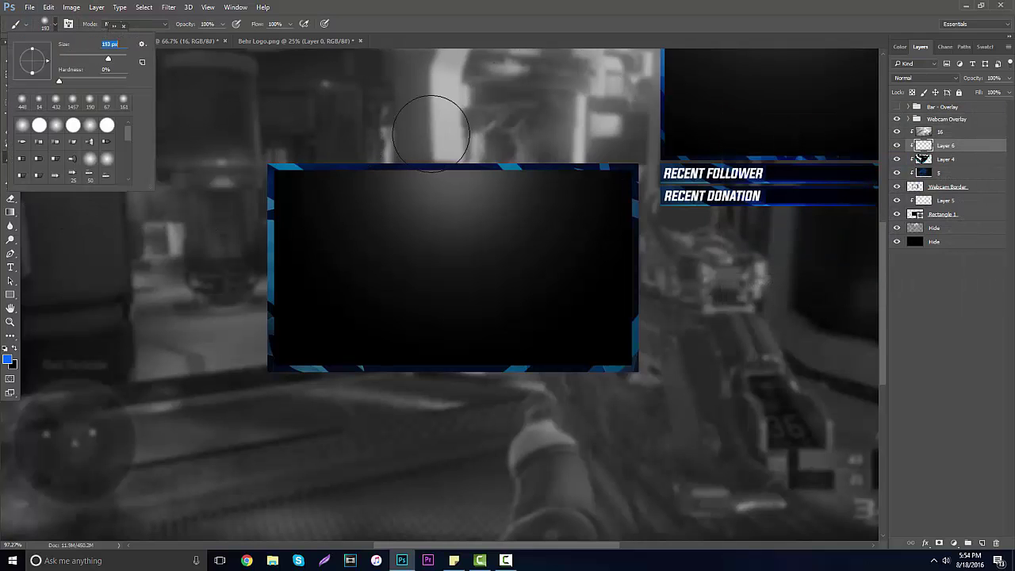
{"action": "left_click", "coordinate": [468, 119]}
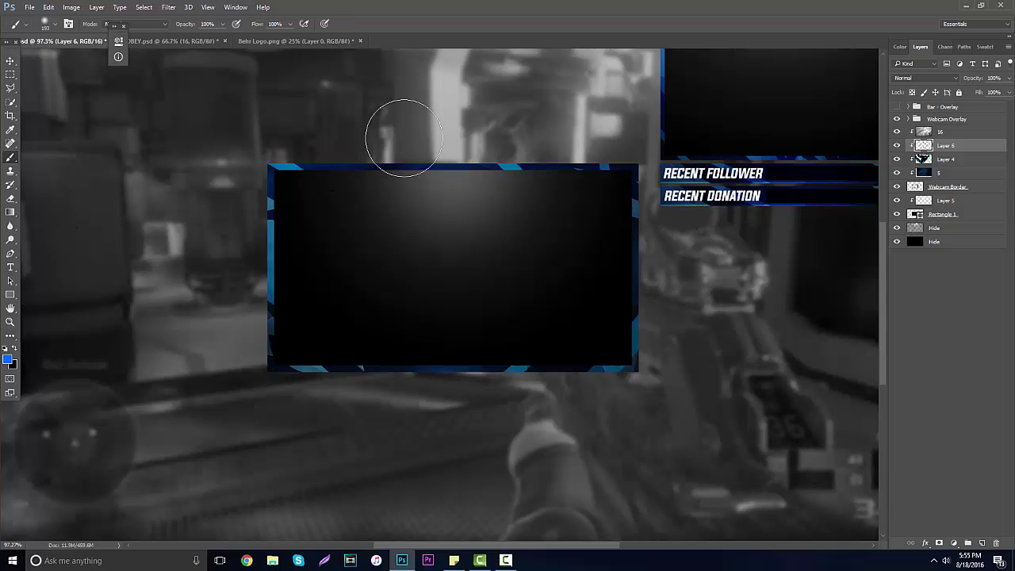
Step: Add an empty Layer 7 below Rectangle 1 and make black the foreground colour
{"action": "left_click", "coordinate": [10, 322]}
{"action": "left_click", "coordinate": [356, 267], "text": "alt"}
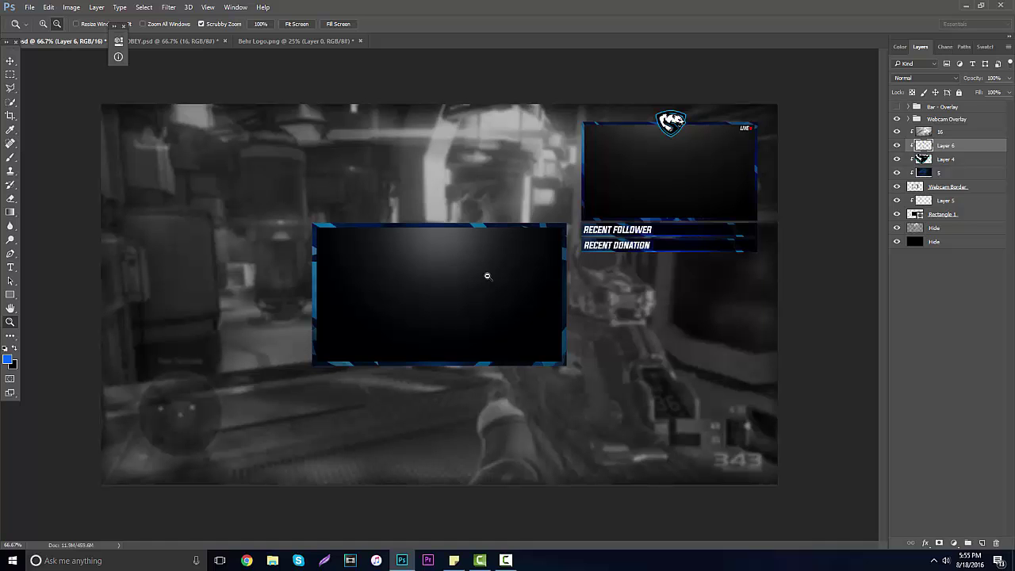
{"action": "left_click_drag", "start_coordinate": [440, 296], "coordinate": [465, 294]}
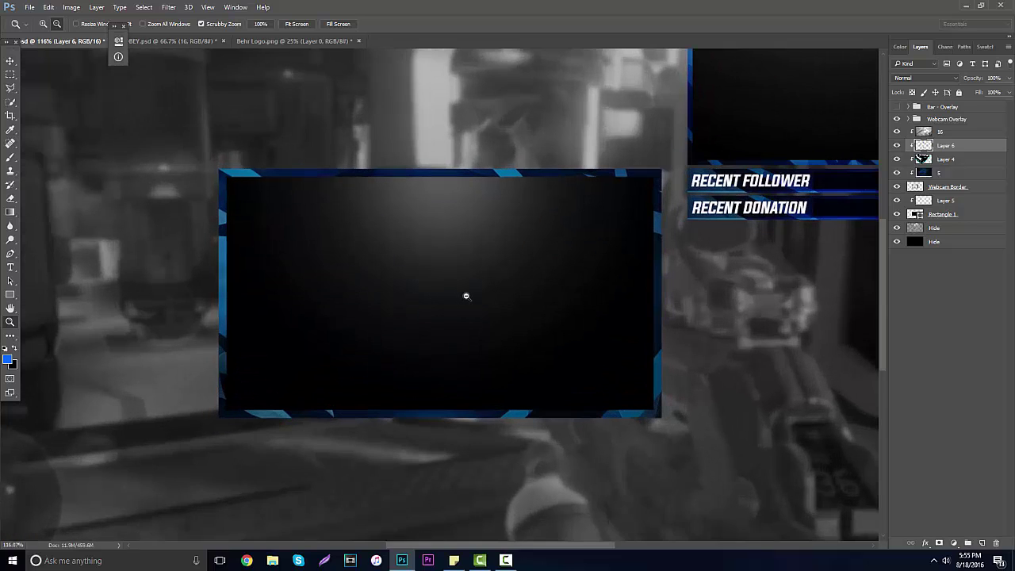
{"action": "scroll", "coordinate": [465, 298], "scroll_direction": "down", "scroll_amount": 3}
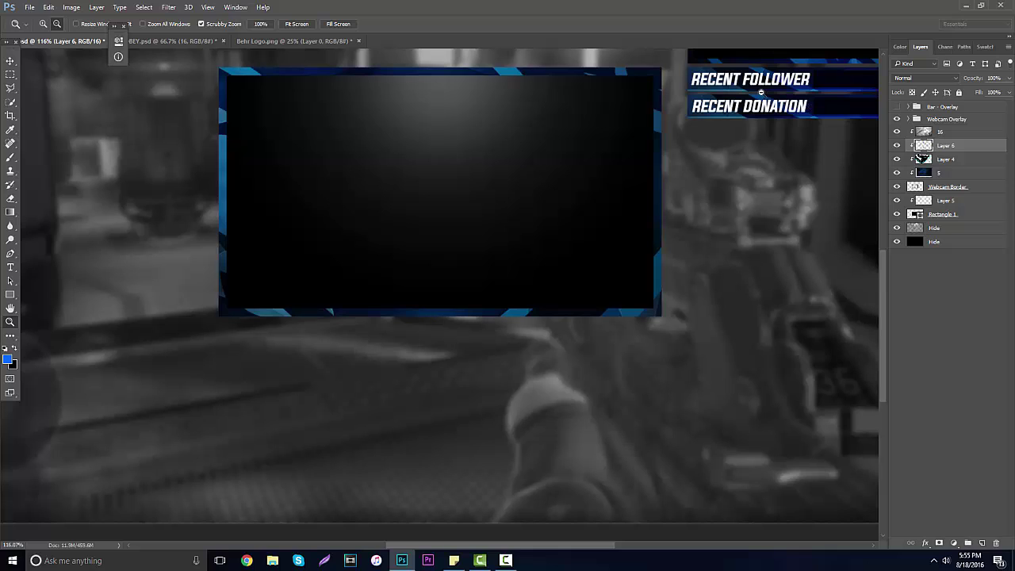
{"action": "scroll", "coordinate": [408, 307], "scroll_direction": "down", "scroll_amount": 1}
{"action": "left_click_drag", "start_coordinate": [408, 306], "coordinate": [458, 301]}
{"action": "scroll", "coordinate": [458, 302], "scroll_direction": "down", "scroll_amount": 2}
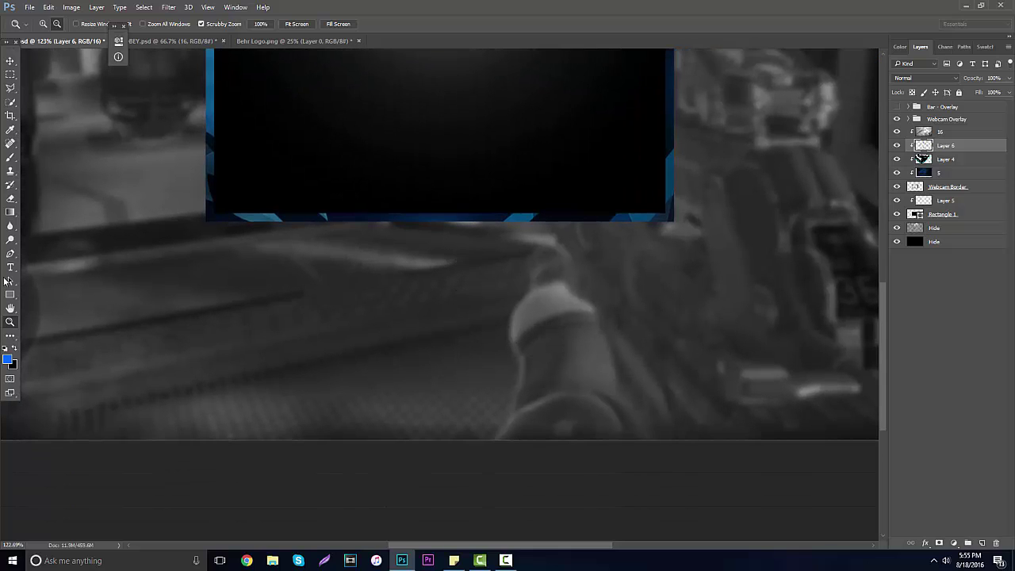
{"action": "left_click", "coordinate": [940, 174]}
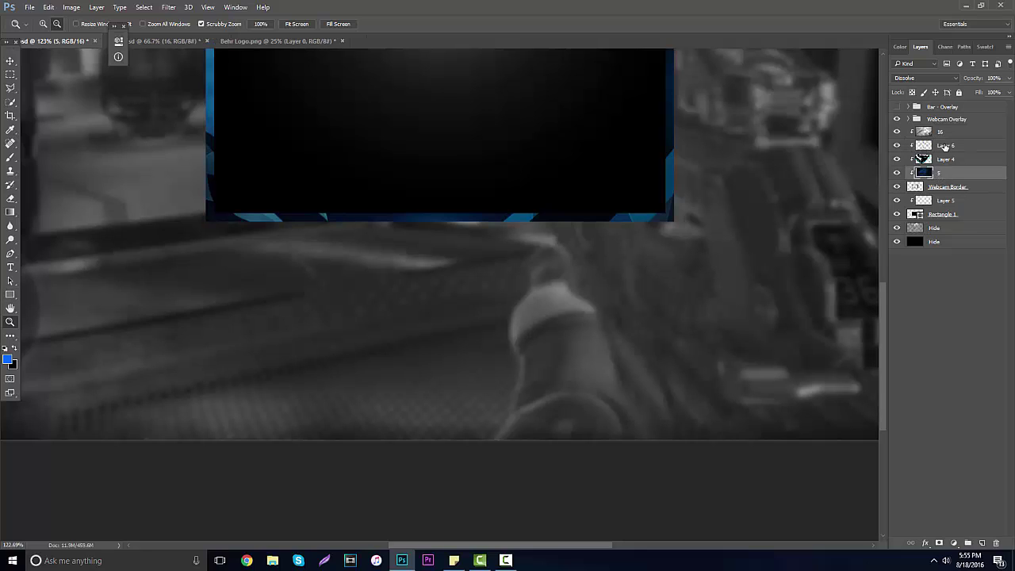
{"action": "left_click", "coordinate": [937, 190]}
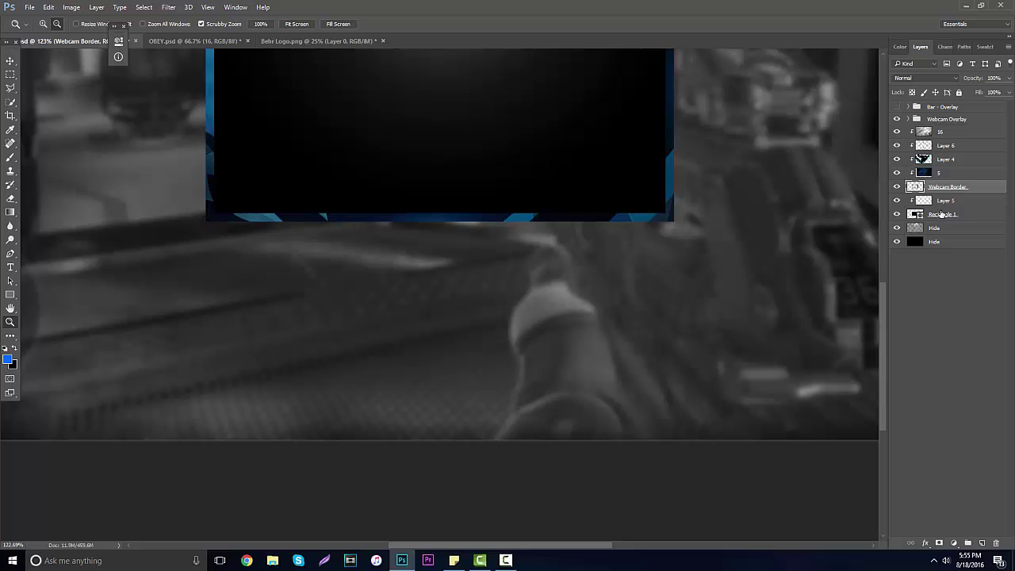
{"action": "left_click", "coordinate": [941, 214]}
{"action": "left_click", "coordinate": [982, 543], "text": "ctrl"}
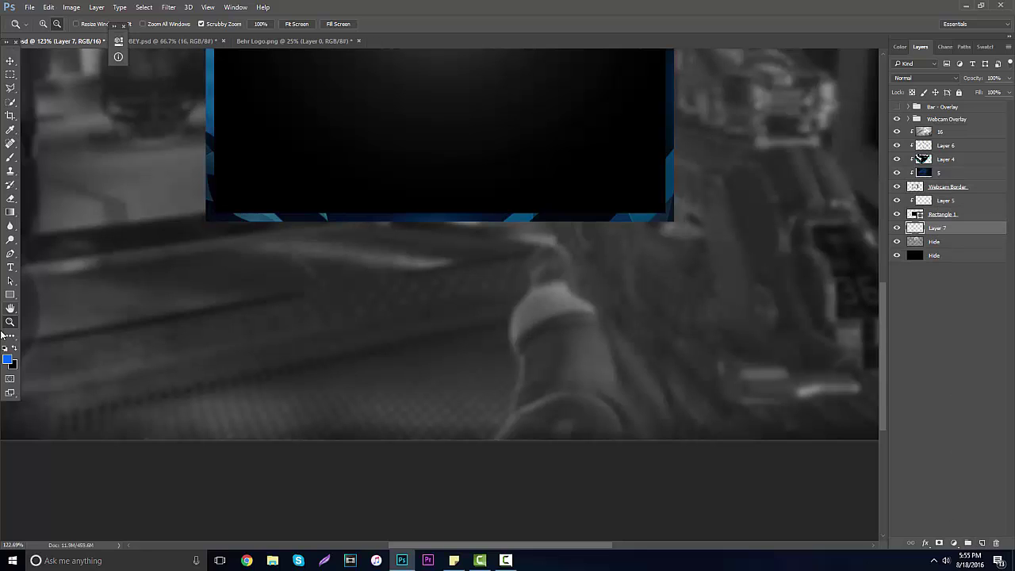
{"action": "left_click", "coordinate": [15, 349]}
Step: Draw a black rectangle bar just below the webcam frame
{"action": "left_click", "coordinate": [9, 296]}
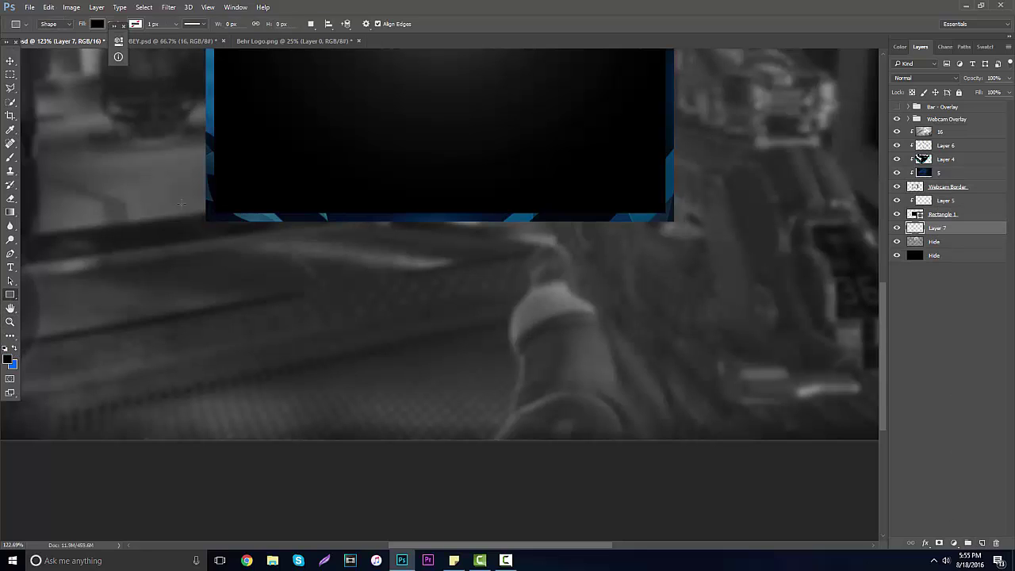
{"action": "left_click_drag", "start_coordinate": [205, 221], "coordinate": [674, 260]}
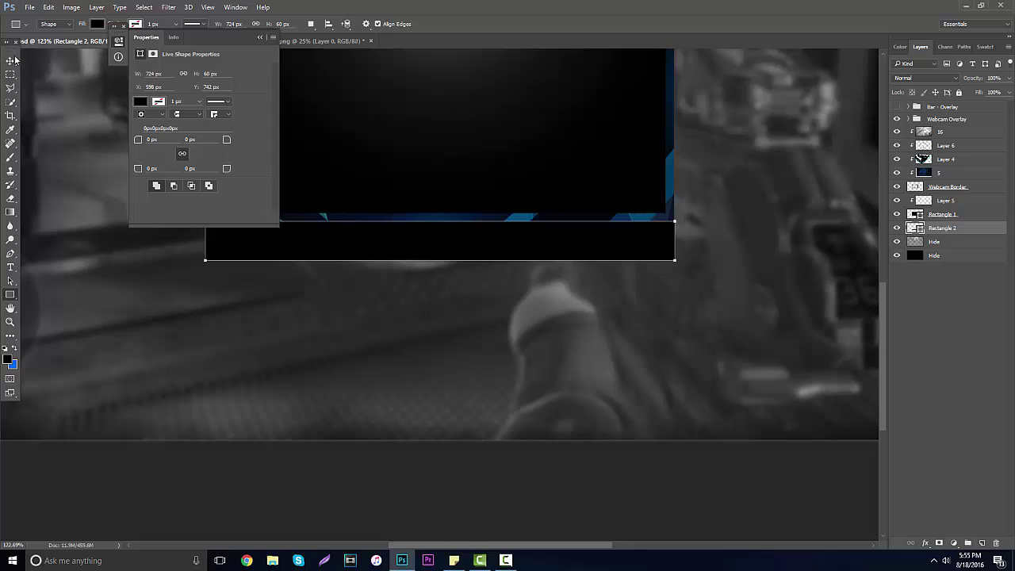
{"action": "left_click", "coordinate": [10, 60]}
{"action": "left_click_drag", "start_coordinate": [441, 254], "coordinate": [528, 256]}
{"action": "key", "text": "ctrl+z"}
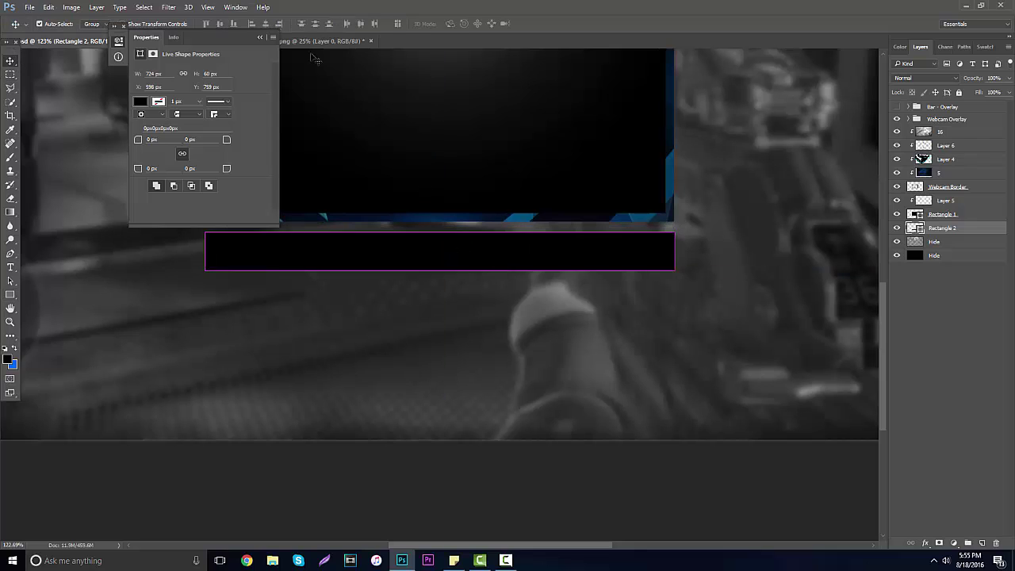
{"action": "left_click", "coordinate": [260, 37]}
{"action": "left_click_drag", "start_coordinate": [336, 258], "coordinate": [336, 255]}
Step: Narrow the black bar slightly from its right edge and nudge it into place
{"action": "key", "text": "ctrl+t"}
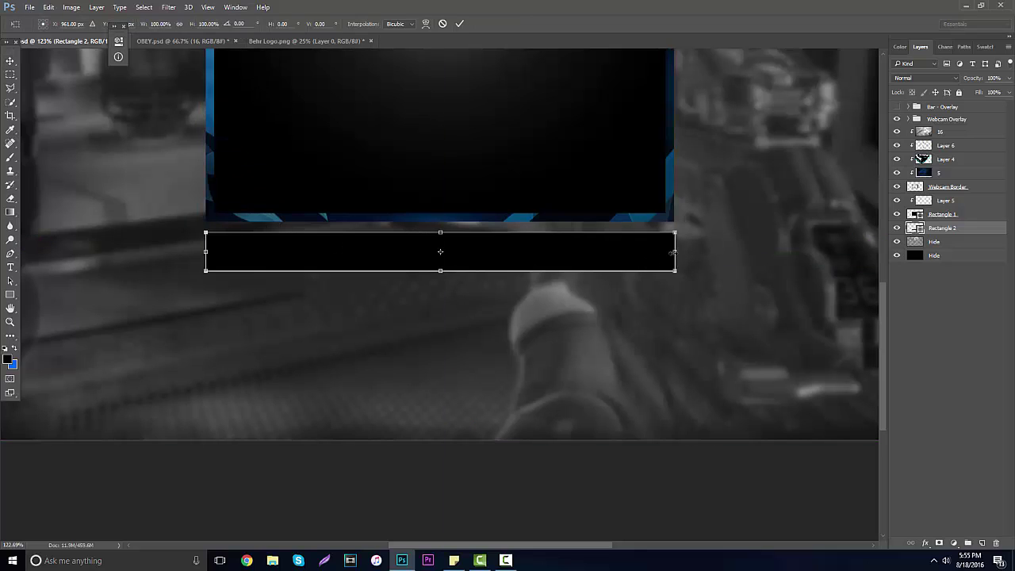
{"action": "left_click_drag", "start_coordinate": [673, 253], "coordinate": [673, 252]}
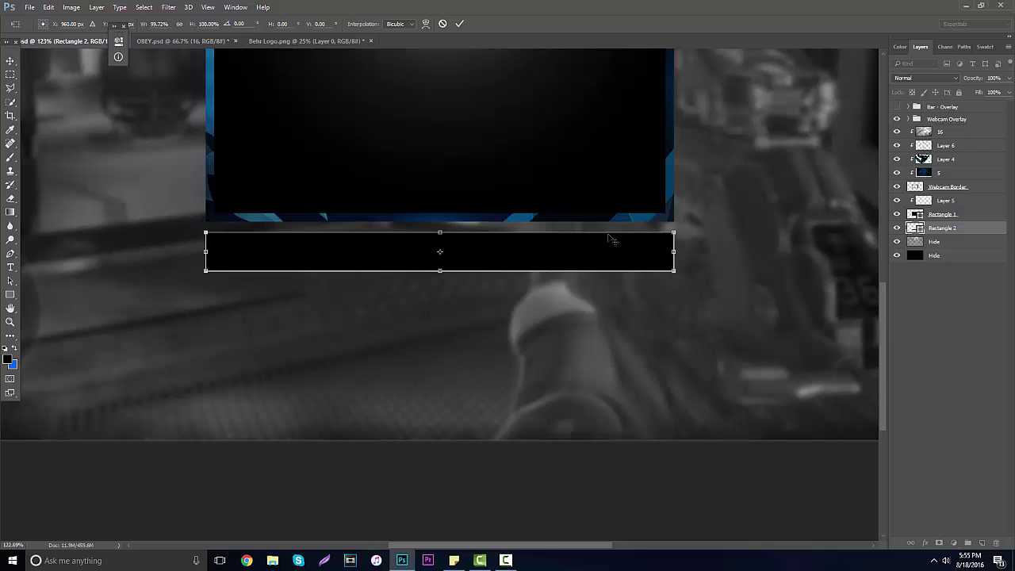
{"action": "key", "text": "Return"}
{"action": "left_click_drag", "start_coordinate": [486, 267], "coordinate": [483, 264]}
{"action": "key", "text": "z"}
{"action": "left_click", "coordinate": [259, 300], "text": "alt"}
{"action": "left_click", "coordinate": [357, 300], "text": "alt"}
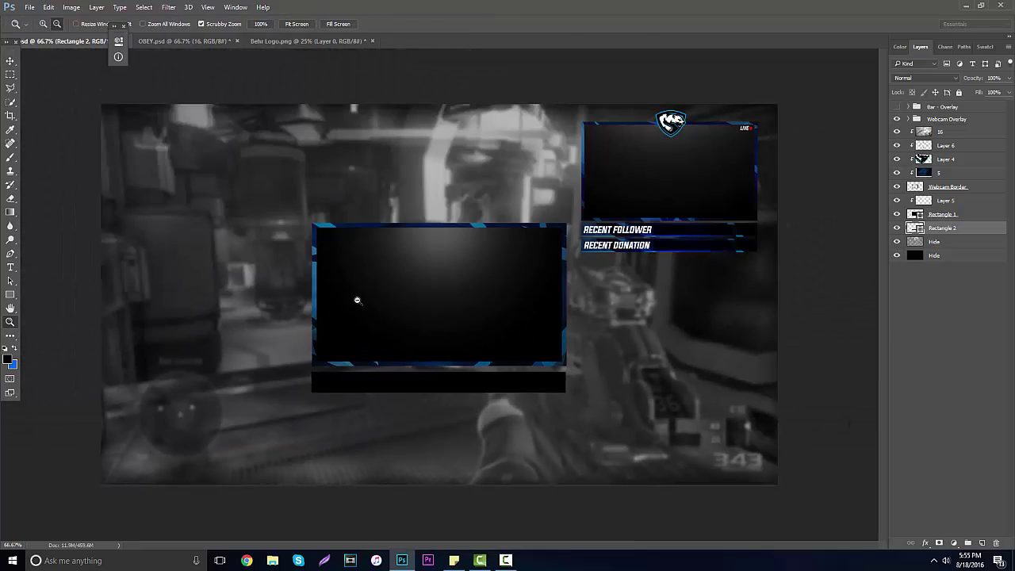
{"action": "left_click_drag", "start_coordinate": [406, 425], "coordinate": [444, 415]}
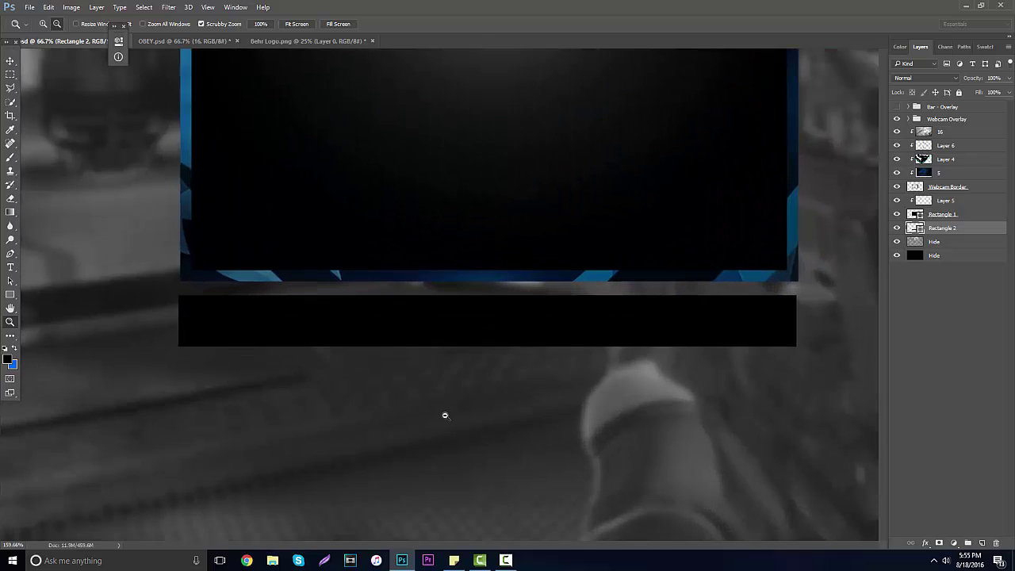
Step: Make the black bar about 10% taller and move it up slightly
{"action": "key", "text": "ctrl+t"}
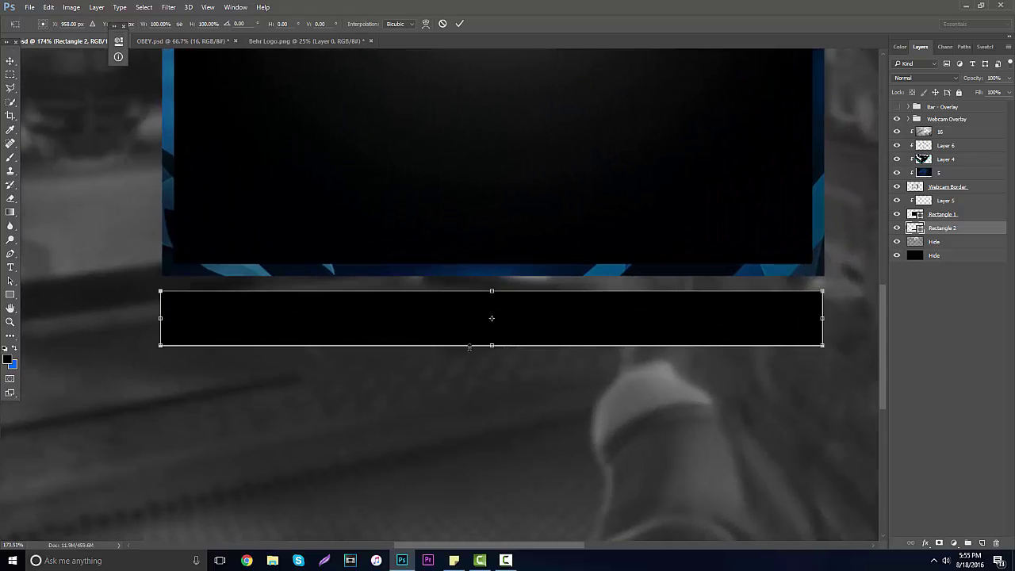
{"action": "left_click_drag", "start_coordinate": [496, 347], "coordinate": [495, 352]}
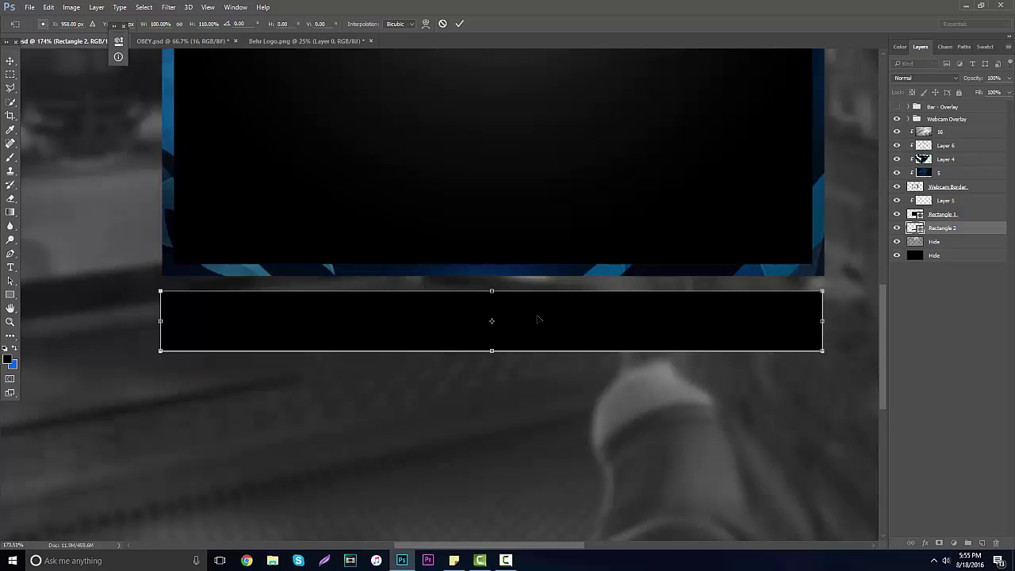
{"action": "left_click_drag", "start_coordinate": [538, 316], "coordinate": [540, 310]}
{"action": "key", "text": "z"}
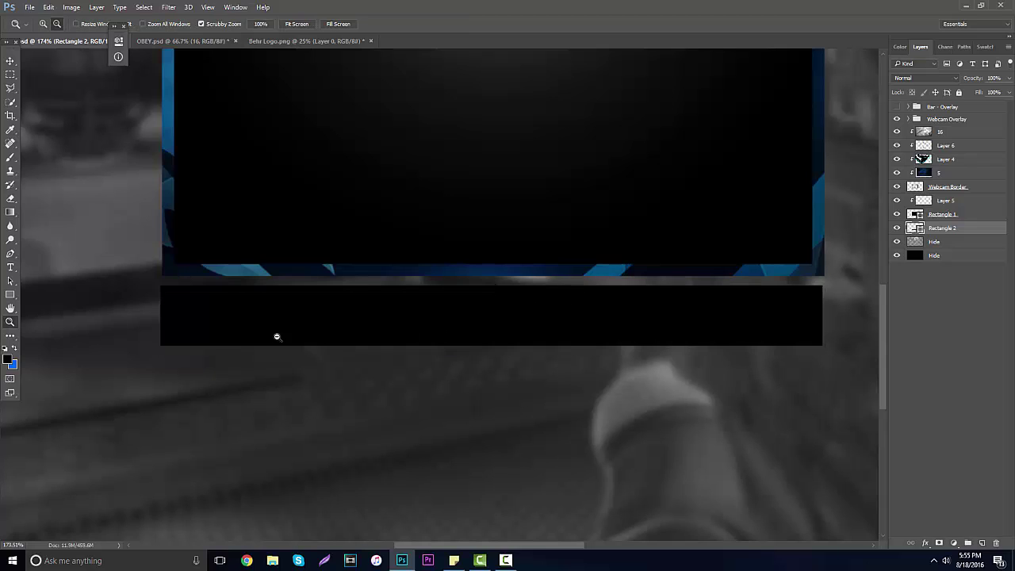
Step: Align the bar's left and right edges with the webcam frame above
{"action": "key", "text": "ctrl+t"}
{"action": "left_click_drag", "start_coordinate": [161, 316], "coordinate": [163, 316]}
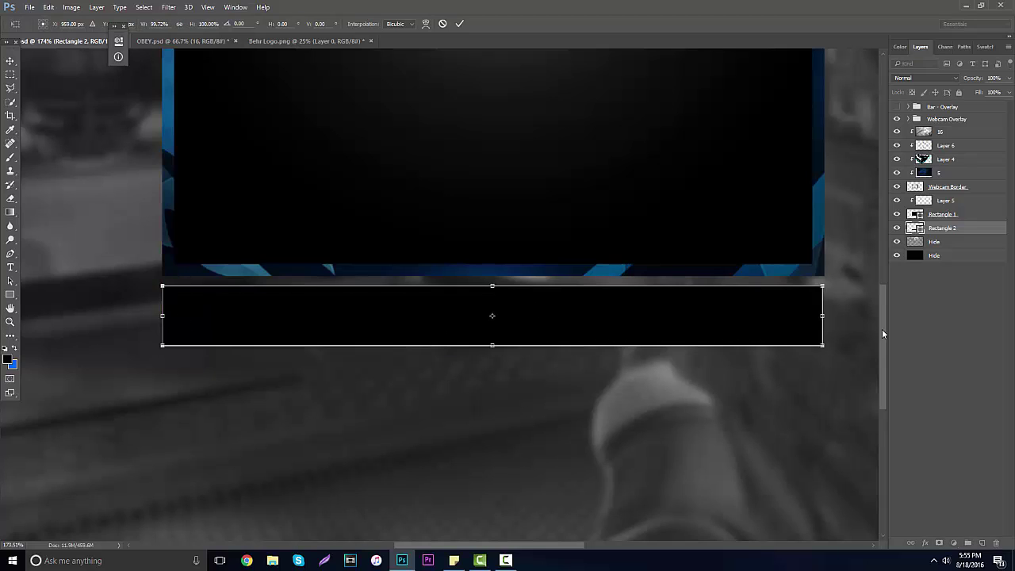
{"action": "left_click_drag", "start_coordinate": [830, 323], "coordinate": [832, 323]}
{"action": "key", "text": "z"}
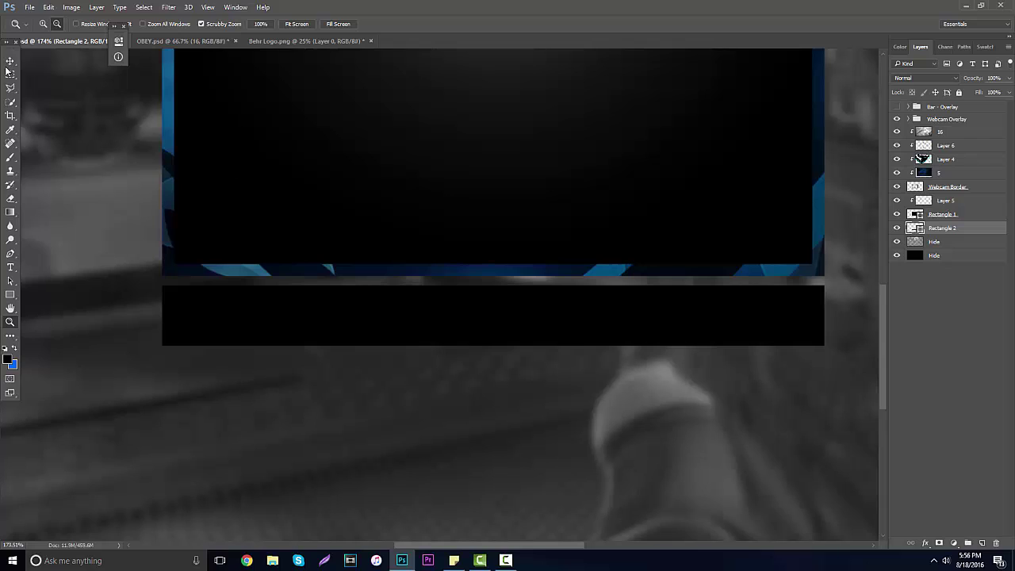
{"action": "left_click", "coordinate": [13, 63]}
Step: Duplicate frame layers 16 through 5 and move the copies below Rectangle 1
{"action": "left_click", "coordinate": [940, 174]}
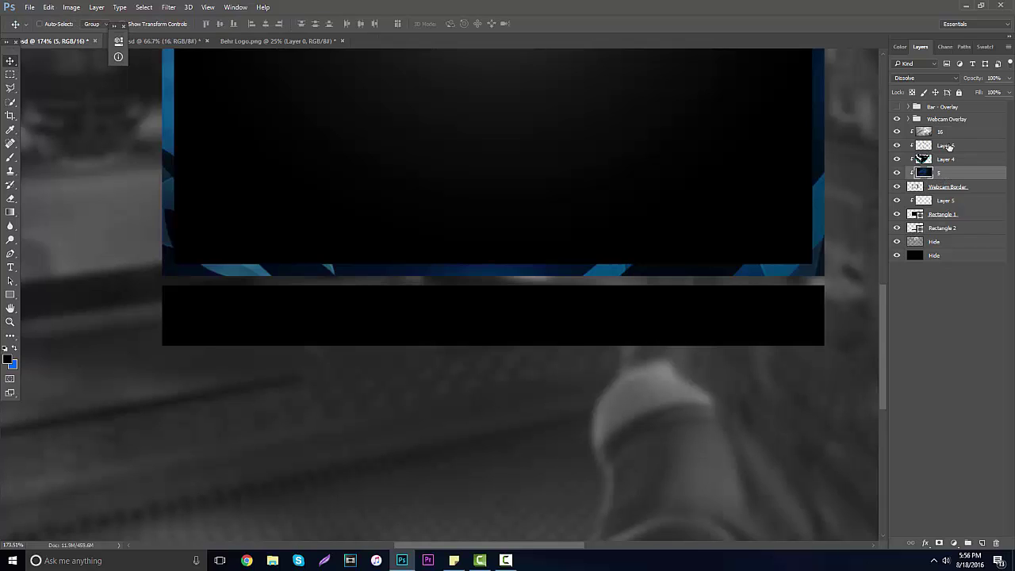
{"action": "left_click", "coordinate": [948, 134], "text": "shift"}
{"action": "key", "text": "ctrl+j"}
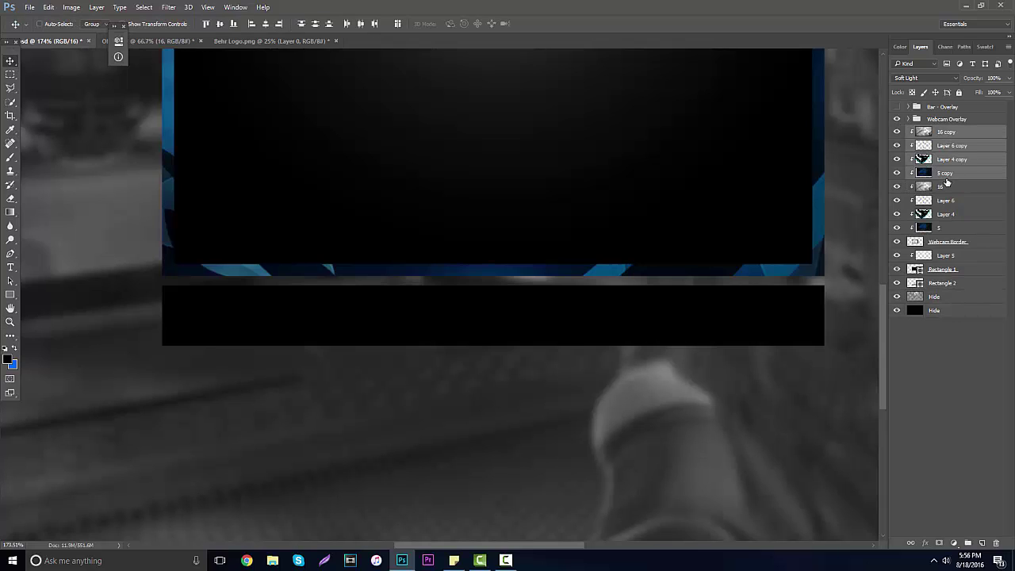
{"action": "left_click_drag", "start_coordinate": [946, 182], "coordinate": [949, 271]}
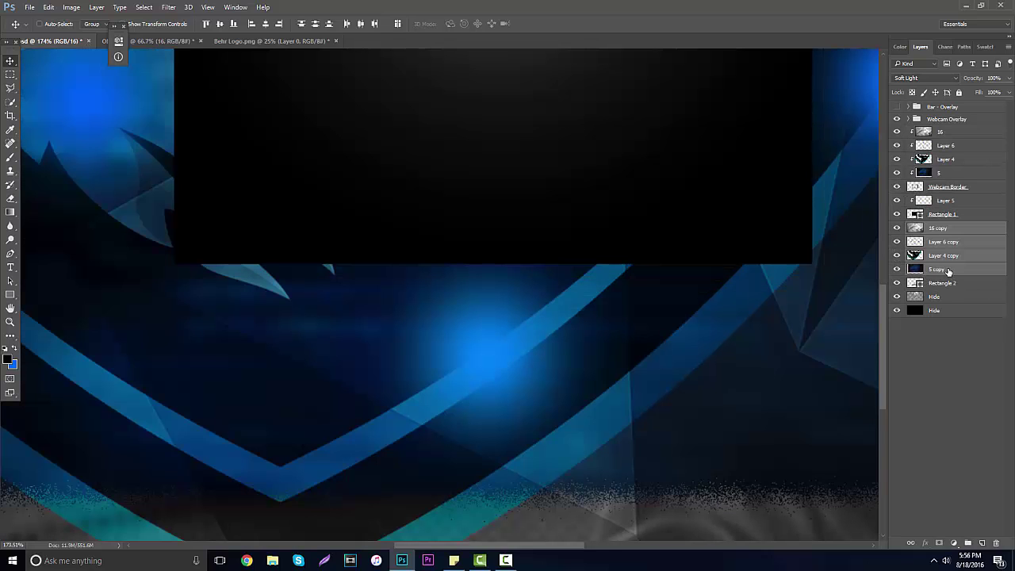
Step: Clip 5 copy, Layer 4 copy, Layer 6 copy and 16 copy onto the Rectangle 2 bar
{"action": "left_click", "coordinate": [949, 272]}
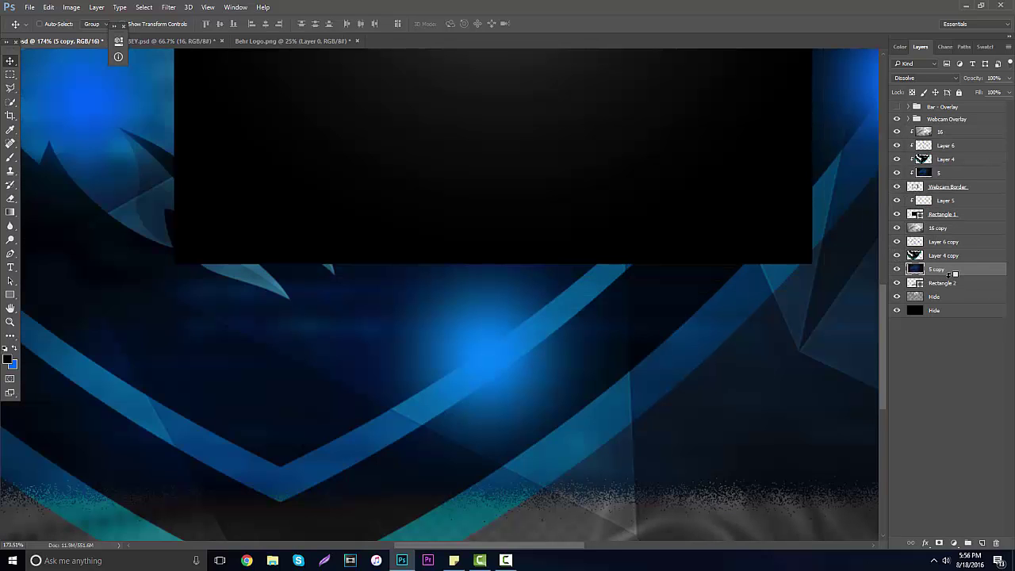
{"action": "left_click", "coordinate": [950, 274], "text": "alt"}
{"action": "left_click", "coordinate": [953, 257]}
{"action": "left_click", "coordinate": [953, 259], "text": "alt"}
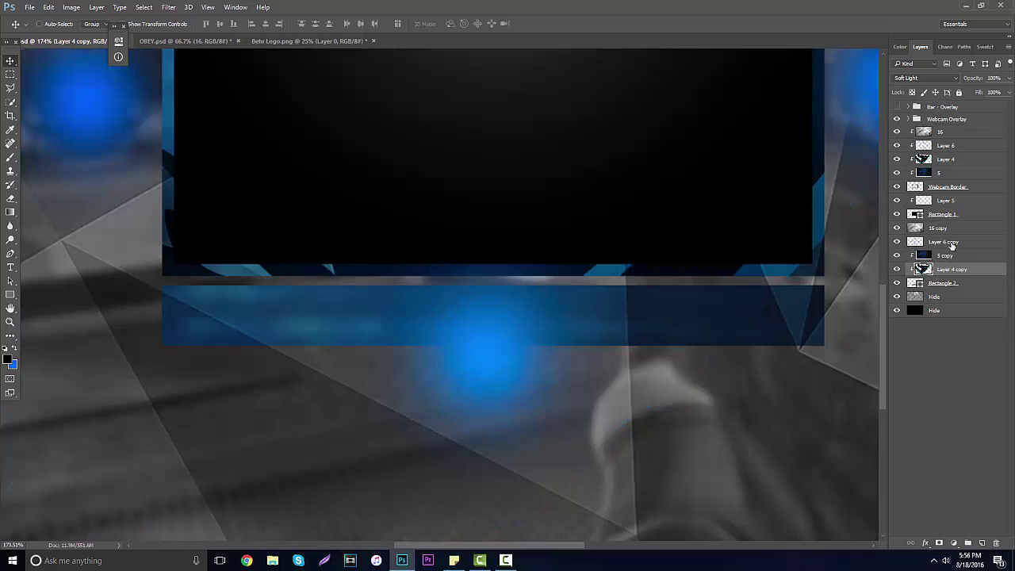
{"action": "left_click", "coordinate": [951, 244]}
{"action": "left_click", "coordinate": [951, 246], "text": "alt"}
{"action": "left_click_drag", "start_coordinate": [955, 229], "coordinate": [944, 275]}
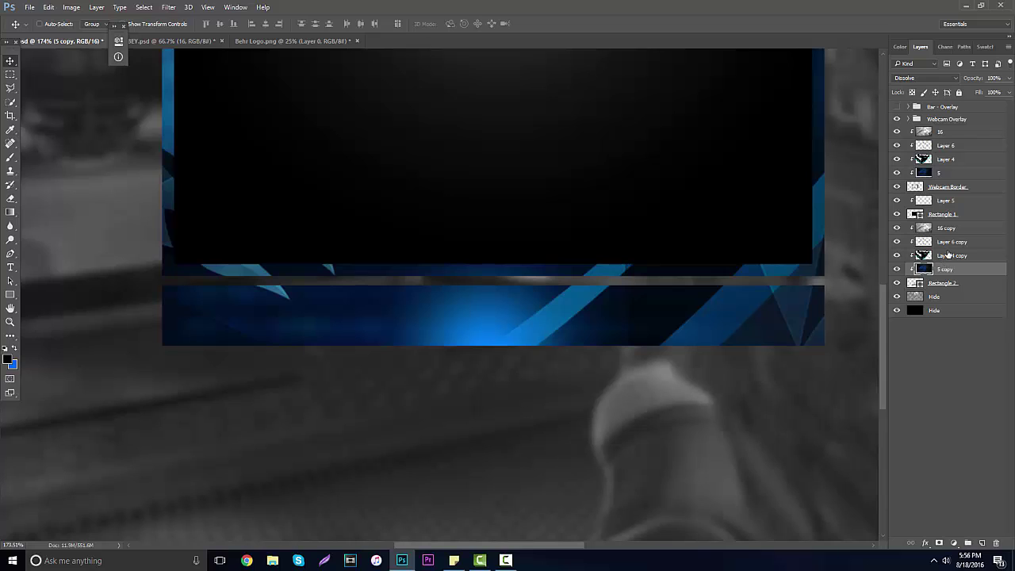
Step: Shift the Layer 6 copy glow into position within the bar
{"action": "left_click", "coordinate": [948, 243]}
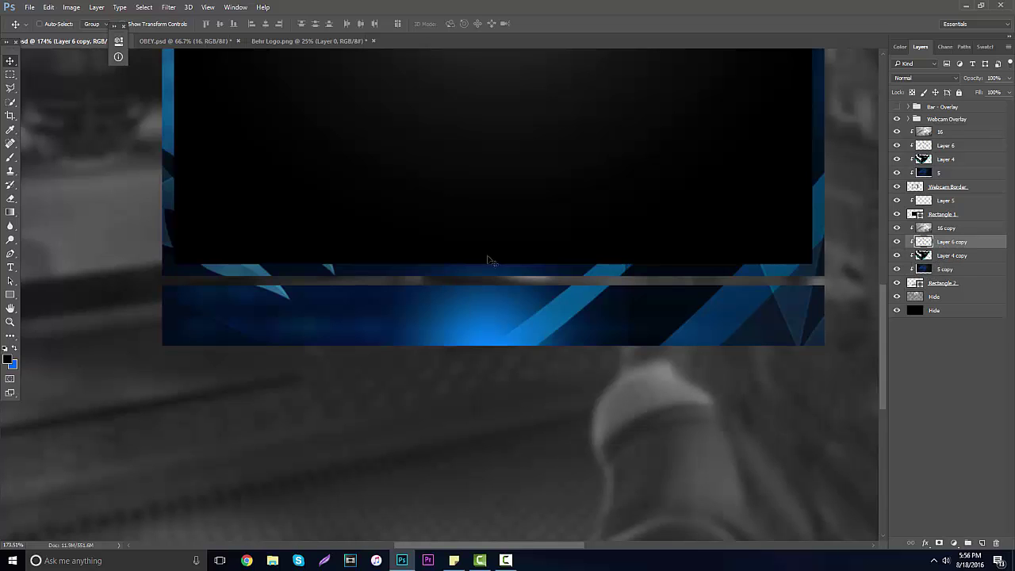
{"action": "left_click_drag", "start_coordinate": [488, 261], "coordinate": [458, 343]}
{"action": "left_click", "coordinate": [10, 321]}
{"action": "left_click", "coordinate": [218, 306], "text": "alt"}
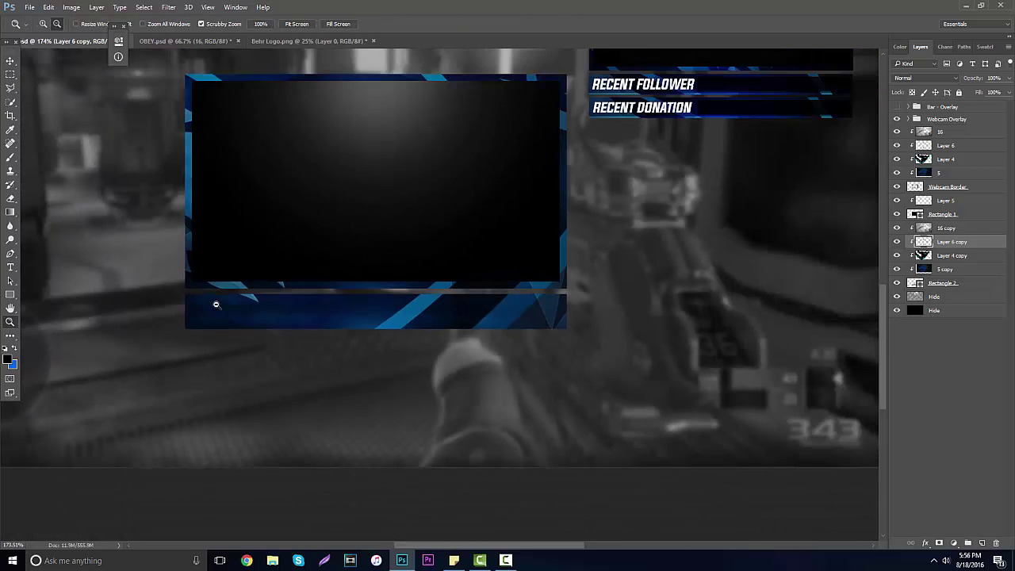
{"action": "left_click_drag", "start_coordinate": [234, 330], "coordinate": [528, 238]}
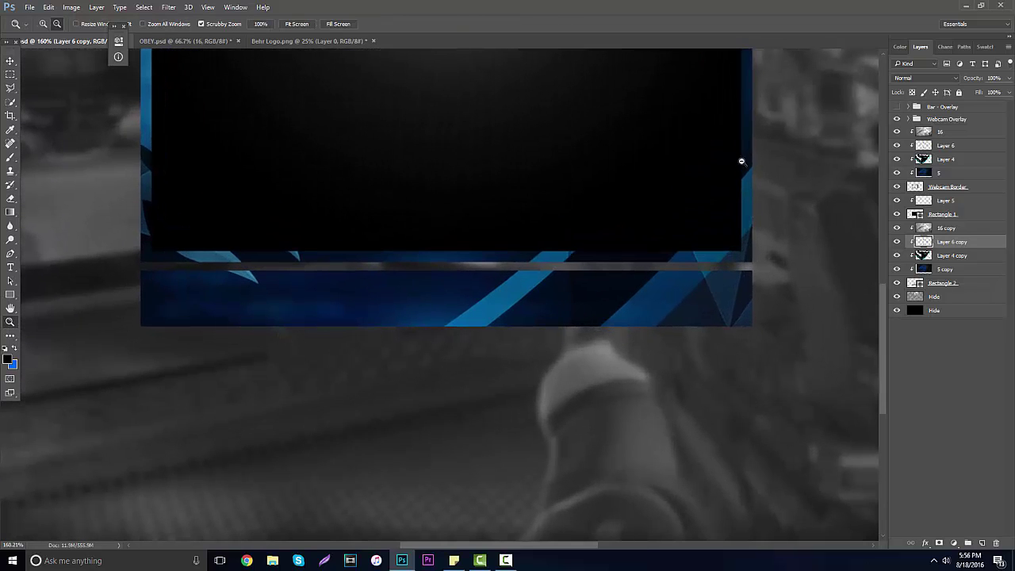
Step: Reposition the Layer 4 copy pattern inside the bar to show swirling blue shapes
{"action": "left_click", "coordinate": [10, 61]}
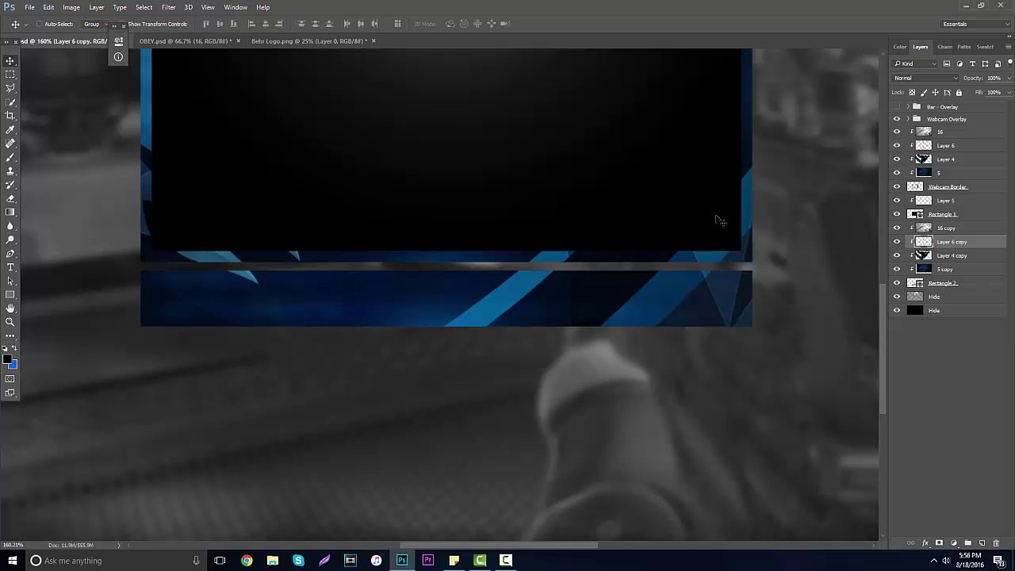
{"action": "left_click", "coordinate": [961, 255]}
{"action": "left_click_drag", "start_coordinate": [759, 273], "coordinate": [145, 321]}
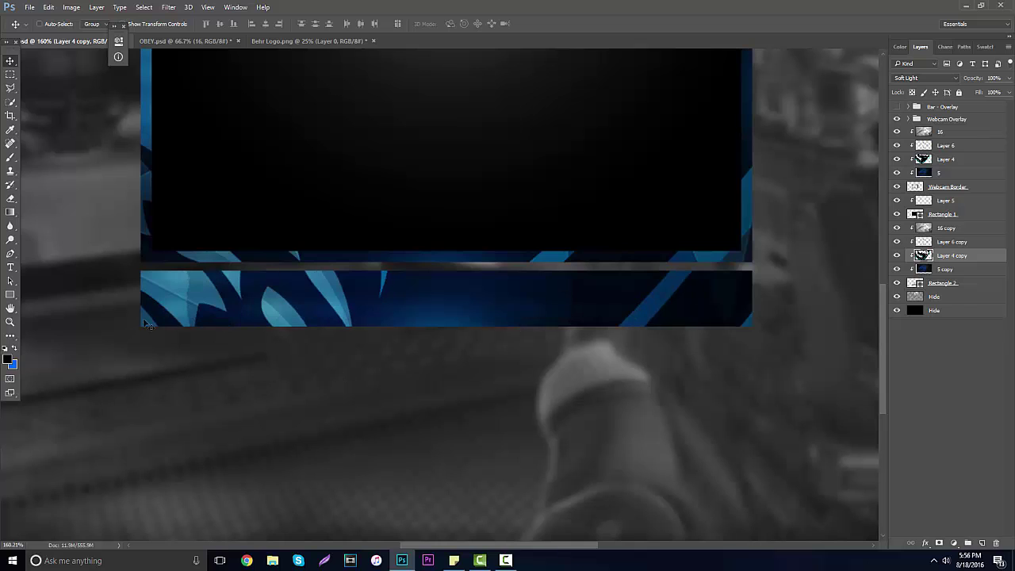
{"action": "left_click_drag", "start_coordinate": [571, 275], "coordinate": [495, 354]}
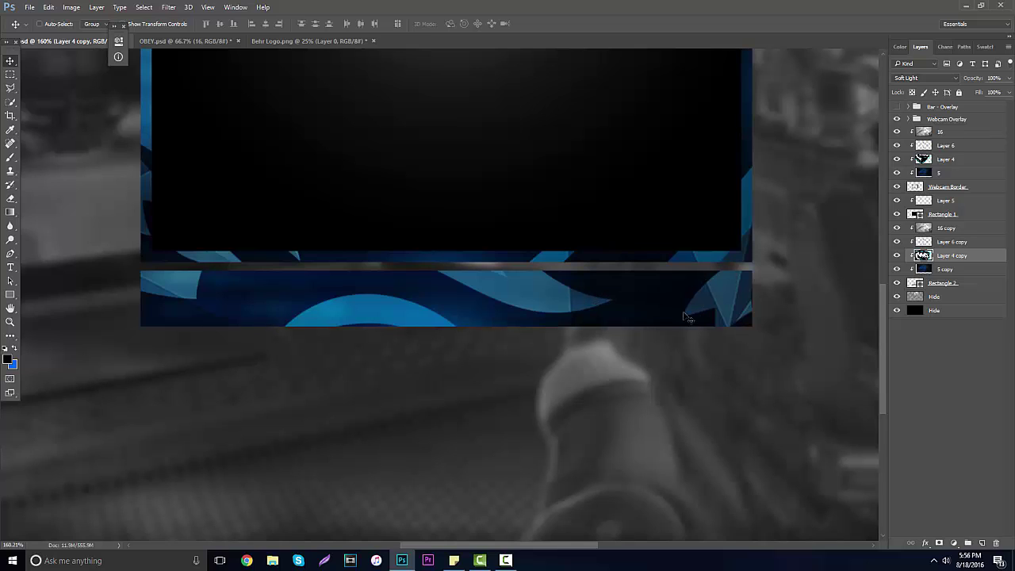
{"action": "left_click", "coordinate": [948, 242]}
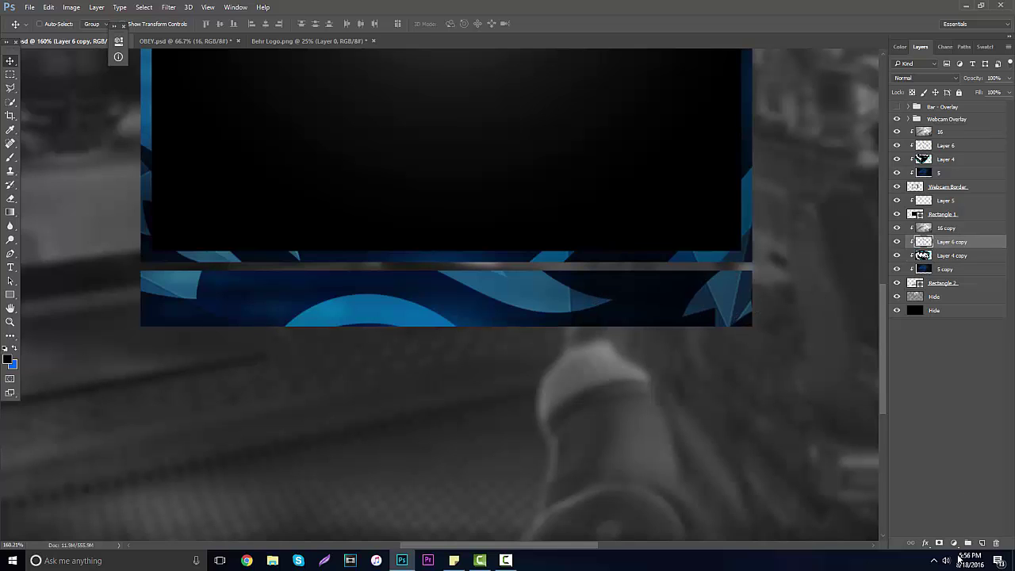
{"action": "left_click", "coordinate": [950, 256]}
Step: Draw a thin white strip below the lower bar and set it to Soft Light
{"action": "left_click", "coordinate": [982, 544]}
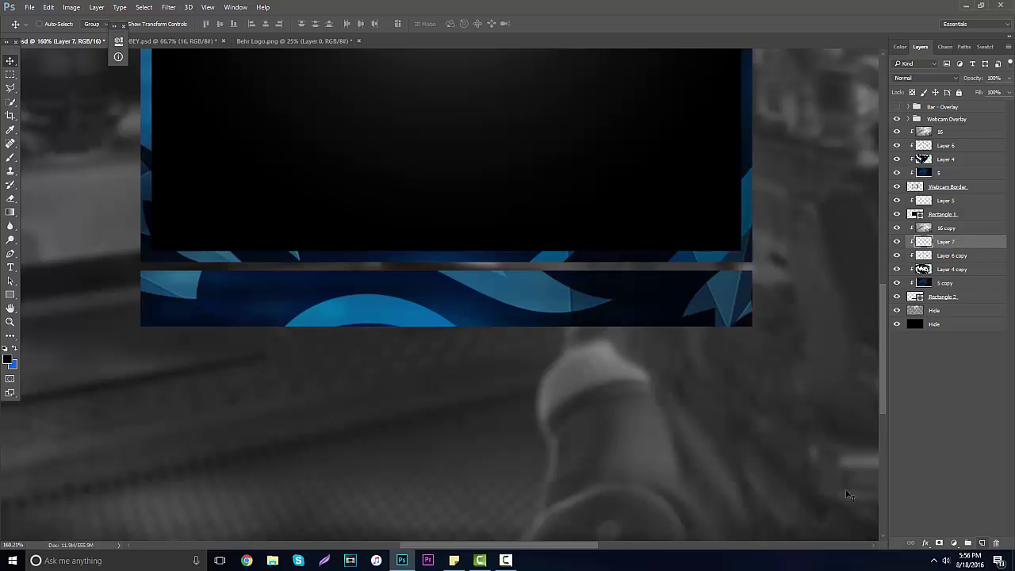
{"action": "left_click", "coordinate": [14, 349]}
{"action": "left_click", "coordinate": [10, 294]}
{"action": "left_click_drag", "start_coordinate": [115, 339], "coordinate": [876, 321]}
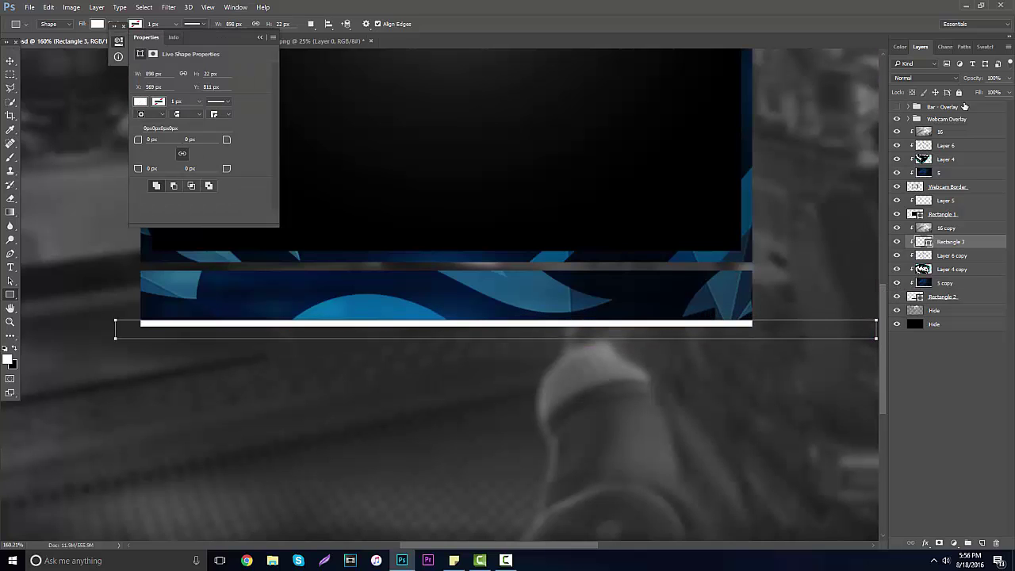
{"action": "left_click", "coordinate": [926, 77]}
{"action": "left_click", "coordinate": [925, 191]}
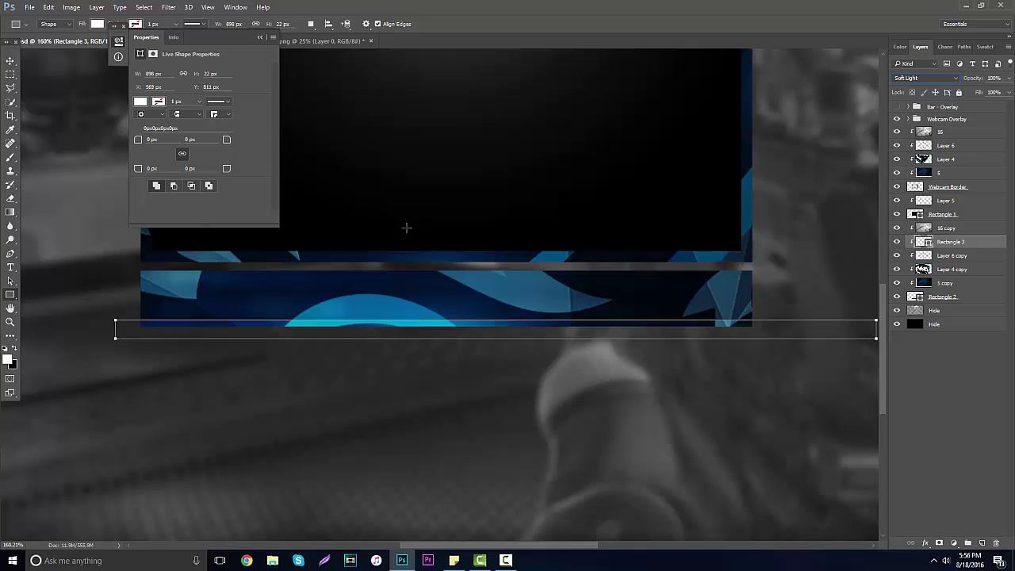
Step: Nudge the white strip up toward the bar and add an empty layer above 16 copy
{"action": "left_click", "coordinate": [11, 61]}
{"action": "mouse_move", "coordinate": [409, 309]}
{"action": "left_mouse_down"}
{"action": "mouse_move", "coordinate": [392, 311]}
{"action": "mouse_move", "coordinate": [400, 299]}
{"action": "left_mouse_up"}
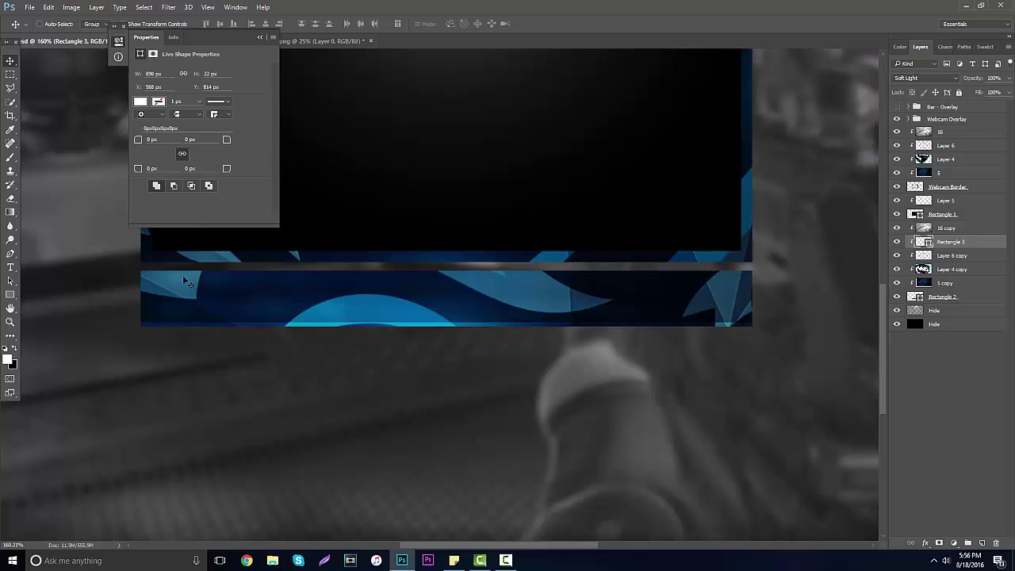
{"action": "left_click", "coordinate": [11, 269]}
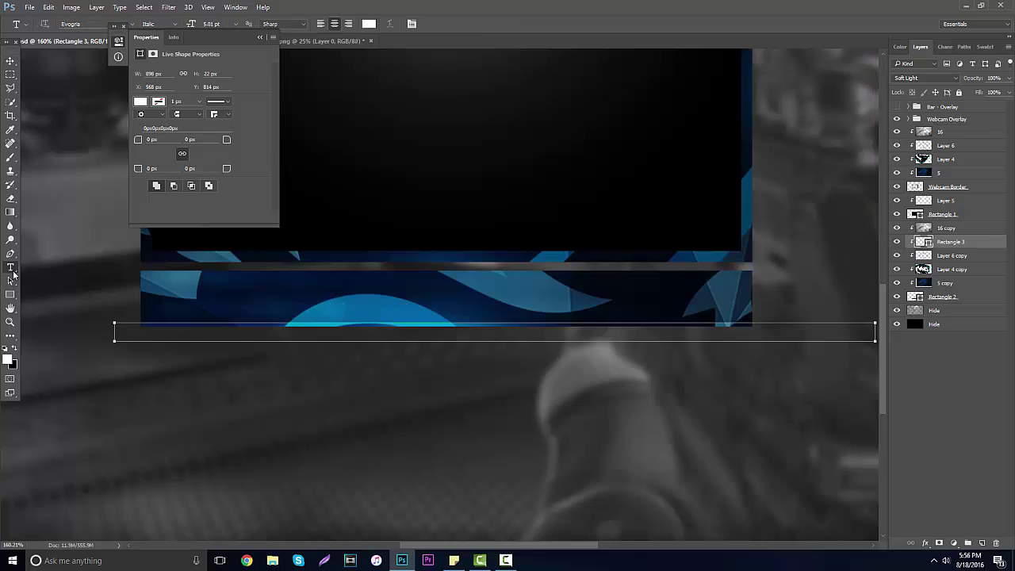
{"action": "left_click", "coordinate": [968, 229]}
{"action": "left_click", "coordinate": [982, 543]}
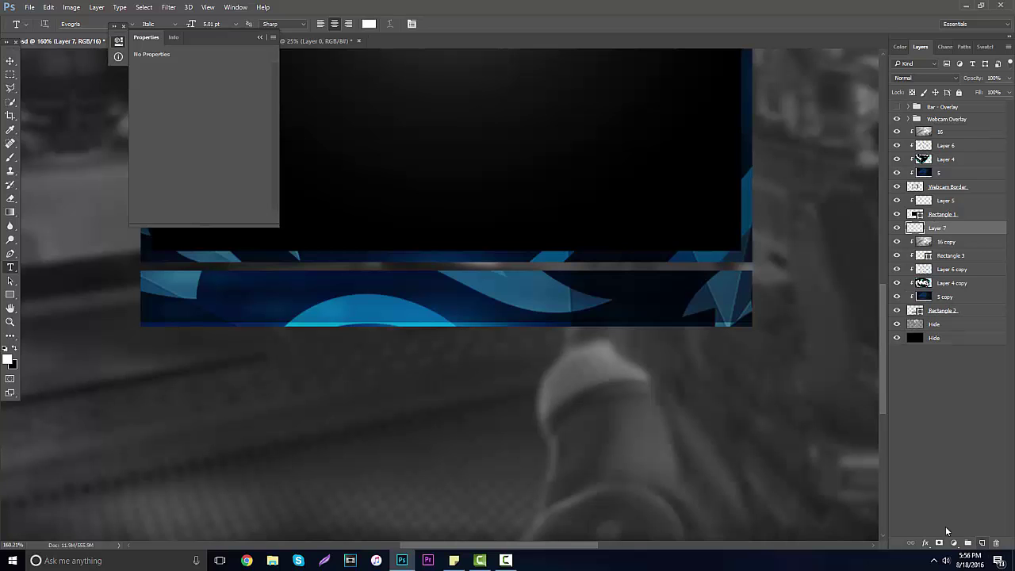
Step: Trim the Rectangle 2 bar's height by raising its bottom edge slightly
{"action": "left_click", "coordinate": [260, 37]}
{"action": "key", "text": "z"}
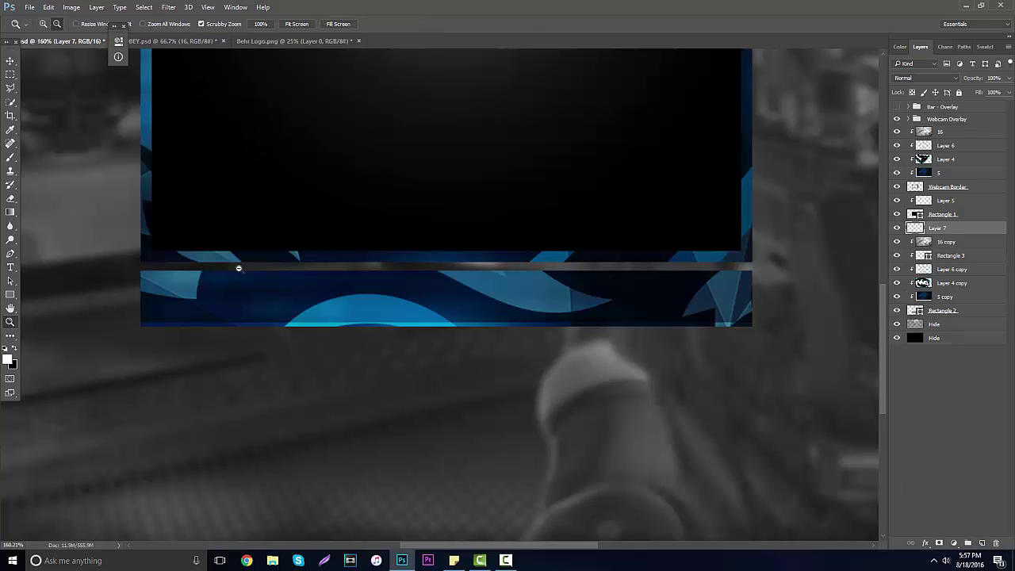
{"action": "scroll", "coordinate": [434, 316], "scroll_direction": "down", "scroll_amount": 5}
{"action": "left_click_drag", "start_coordinate": [434, 316], "coordinate": [540, 298]}
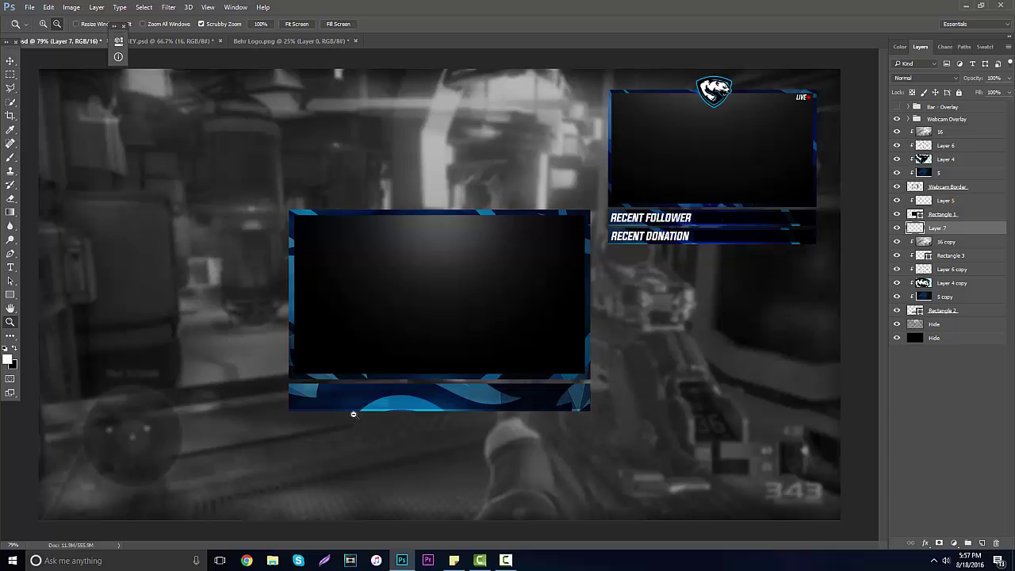
{"action": "left_click_drag", "start_coordinate": [353, 414], "coordinate": [539, 374]}
{"action": "left_click", "coordinate": [963, 312]}
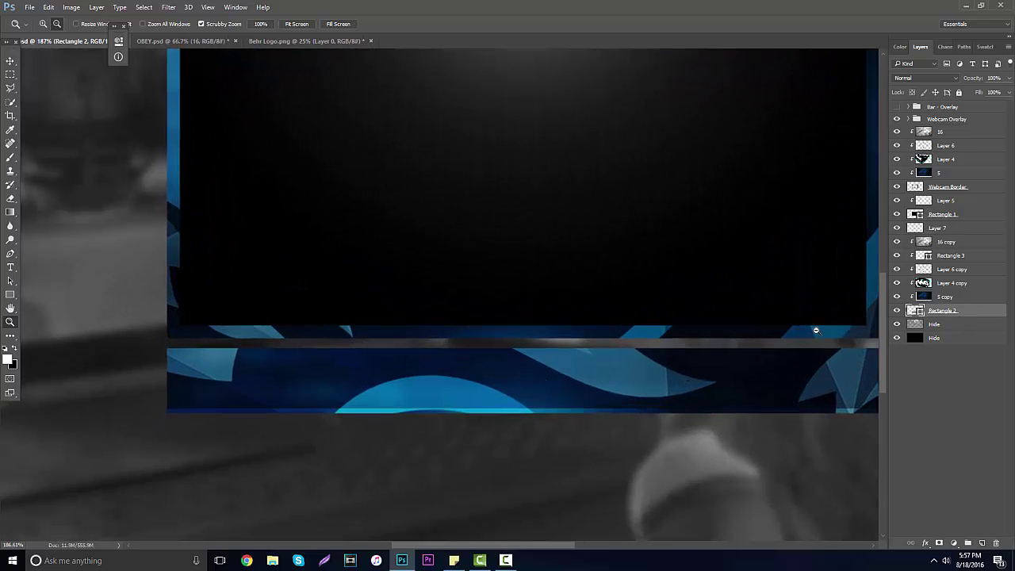
{"action": "key", "text": "ctrl+t"}
{"action": "left_click_drag", "start_coordinate": [526, 413], "coordinate": [526, 409]}
{"action": "key", "text": "Return"}
Step: Align the Rectangle 3 white strip with the bar's bottom edge
{"action": "left_click", "coordinate": [949, 256]}
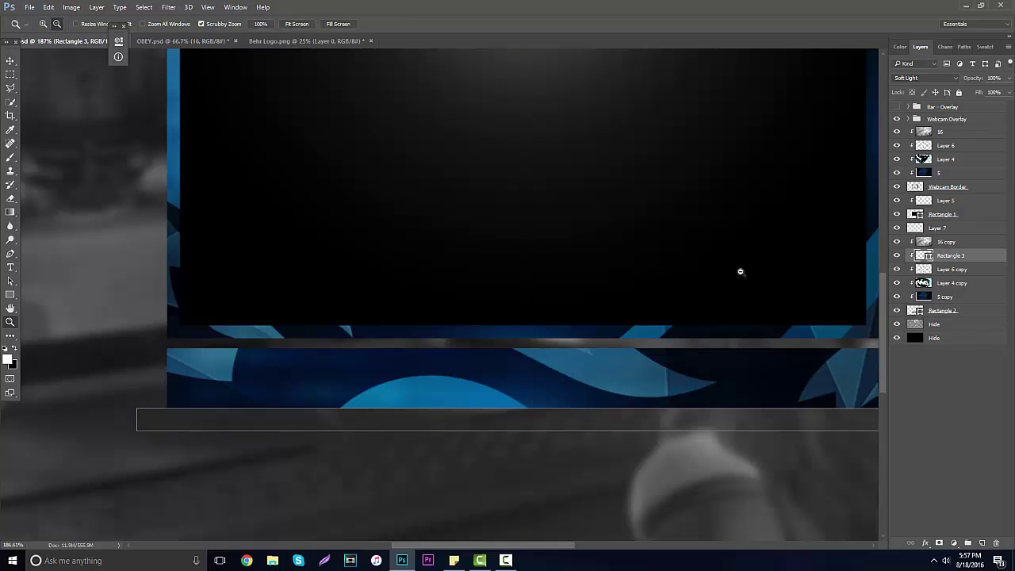
{"action": "left_click", "coordinate": [9, 61]}
{"action": "left_click_drag", "start_coordinate": [277, 385], "coordinate": [270, 361]}
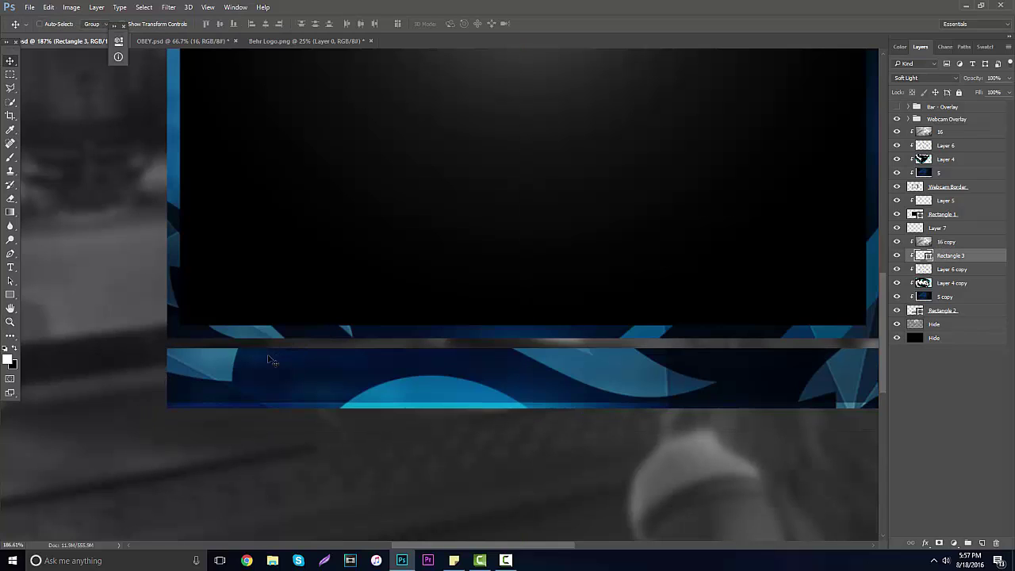
{"action": "left_click", "coordinate": [10, 268]}
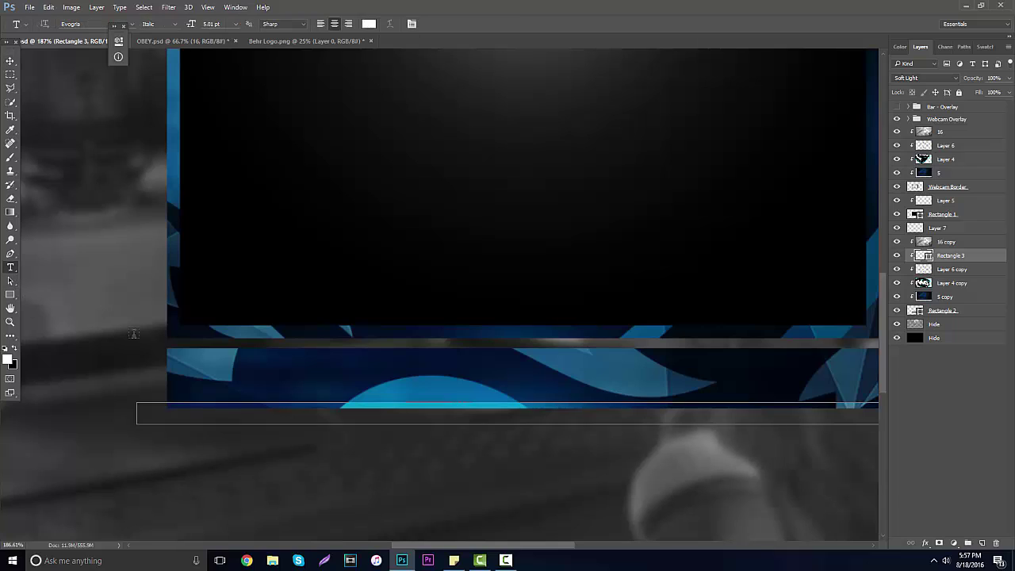
Step: Type RECENT FOLLOWER on the bar's left and raise its font size to 6.01 pt
{"action": "left_click", "coordinate": [212, 375]}
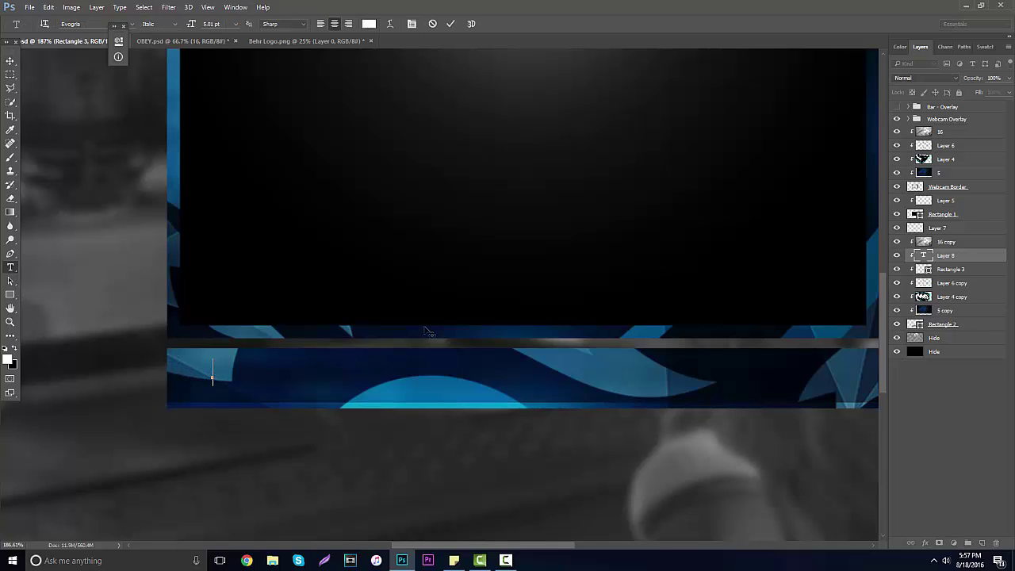
{"action": "type", "text": "RECENT FO"}
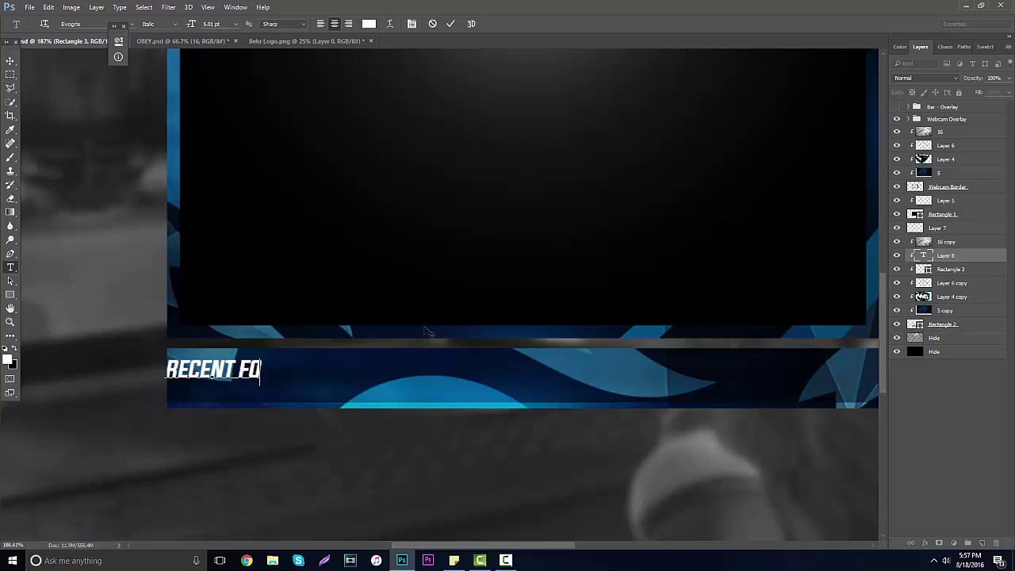
{"action": "type", "text": "LLOWER"}
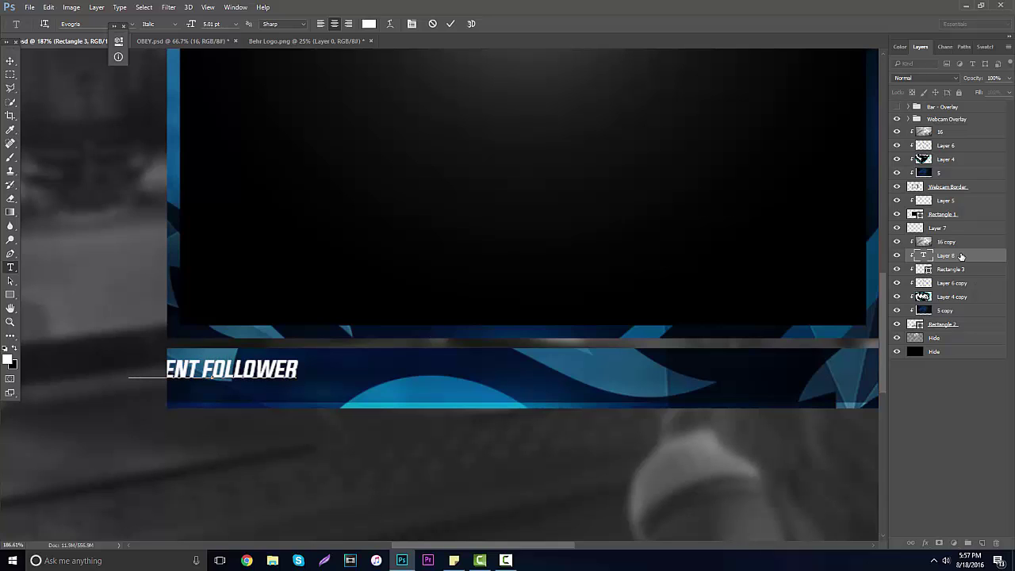
{"action": "left_click_drag", "start_coordinate": [962, 256], "coordinate": [962, 228]}
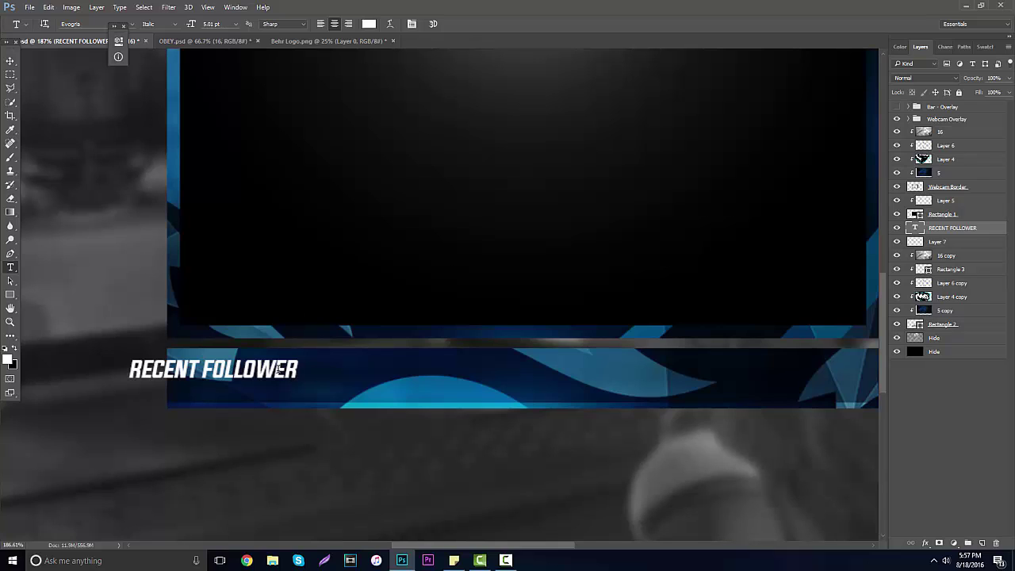
{"action": "left_click_drag", "start_coordinate": [189, 24], "coordinate": [195, 26]}
Step: Scale RECENT FOLLOWER up to 123.24% and position it on the bar's left side
{"action": "left_click", "coordinate": [10, 60]}
{"action": "left_click_drag", "start_coordinate": [228, 196], "coordinate": [287, 190]}
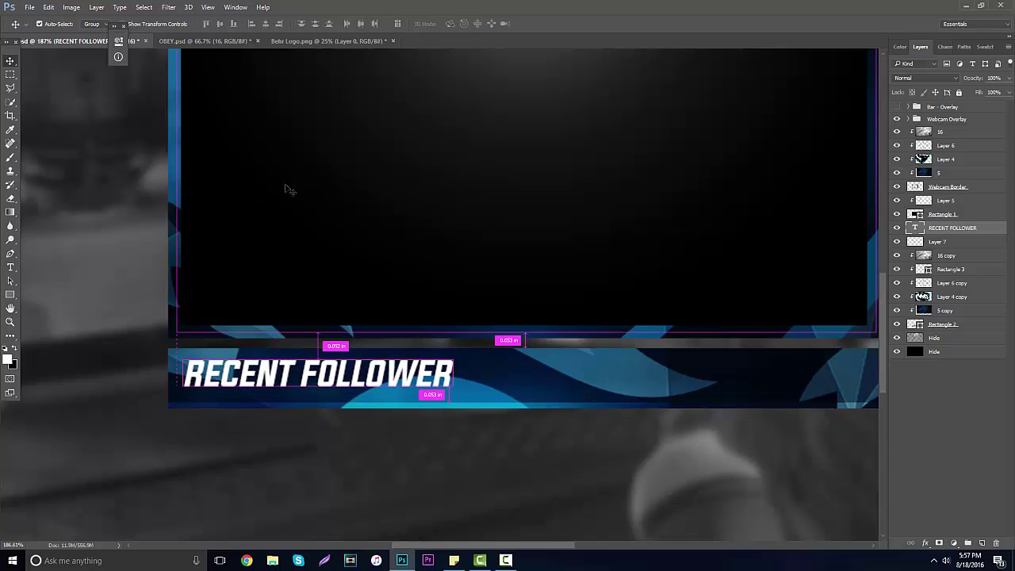
{"action": "key", "text": "ctrl+t"}
{"action": "left_click_drag", "start_coordinate": [449, 404], "coordinate": [517, 411]}
{"action": "left_click_drag", "start_coordinate": [448, 383], "coordinate": [441, 384]}
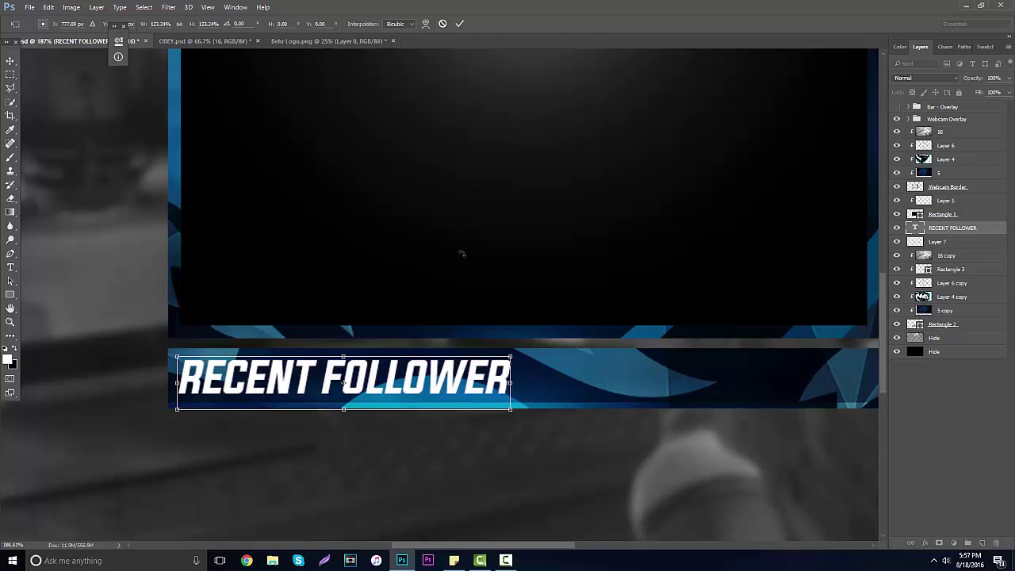
{"action": "key", "text": "Return"}
{"action": "left_click_drag", "start_coordinate": [276, 370], "coordinate": [273, 368]}
{"action": "left_click", "coordinate": [10, 321]}
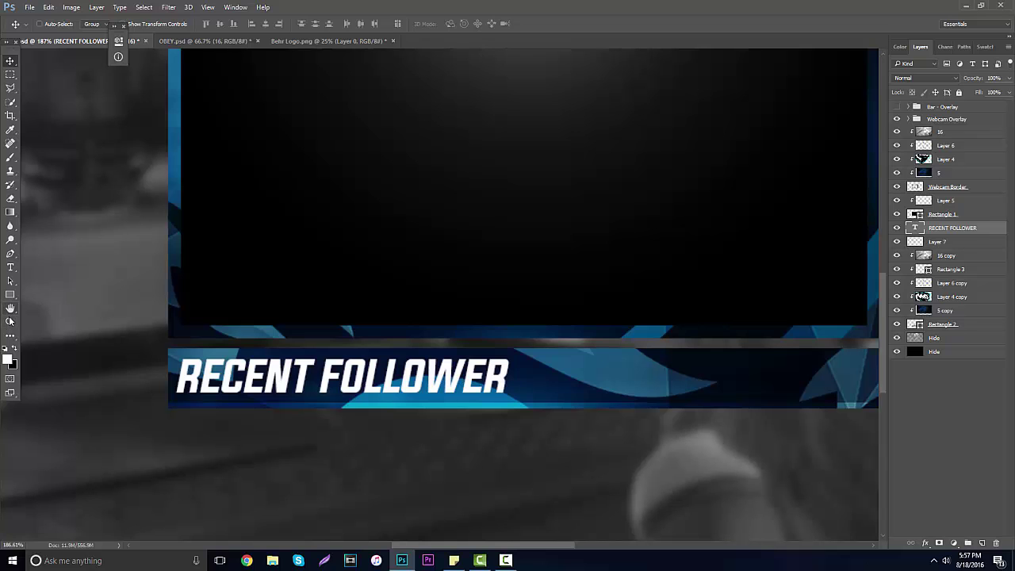
{"action": "left_click", "coordinate": [296, 306], "text": "alt"}
{"action": "left_click", "coordinate": [468, 337], "text": "alt"}
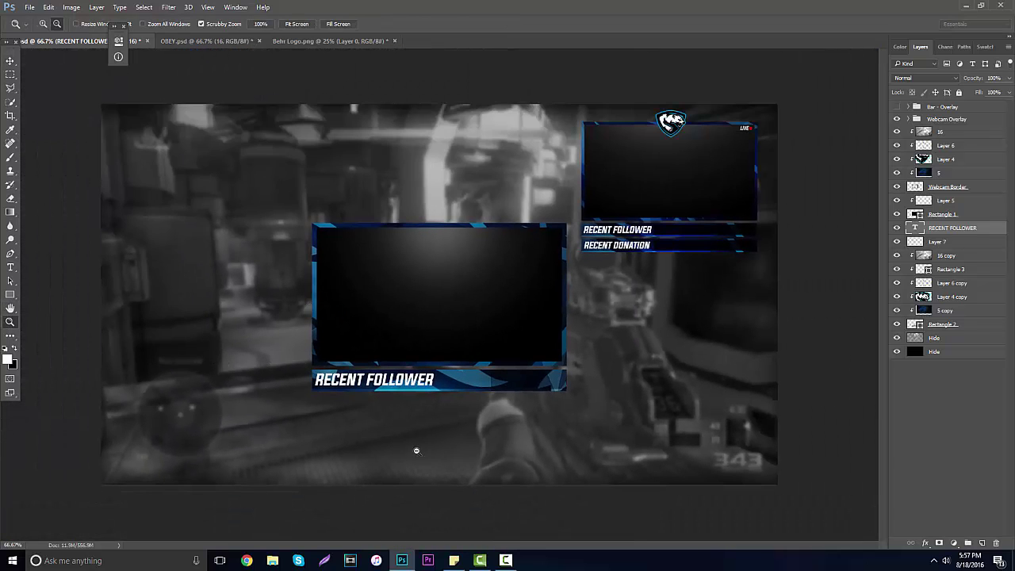
Step: Shrink the RECENT FOLLOWER text to 89.67% and move it slightly right and up
{"action": "left_click", "coordinate": [405, 396]}
{"action": "left_click", "coordinate": [376, 376]}
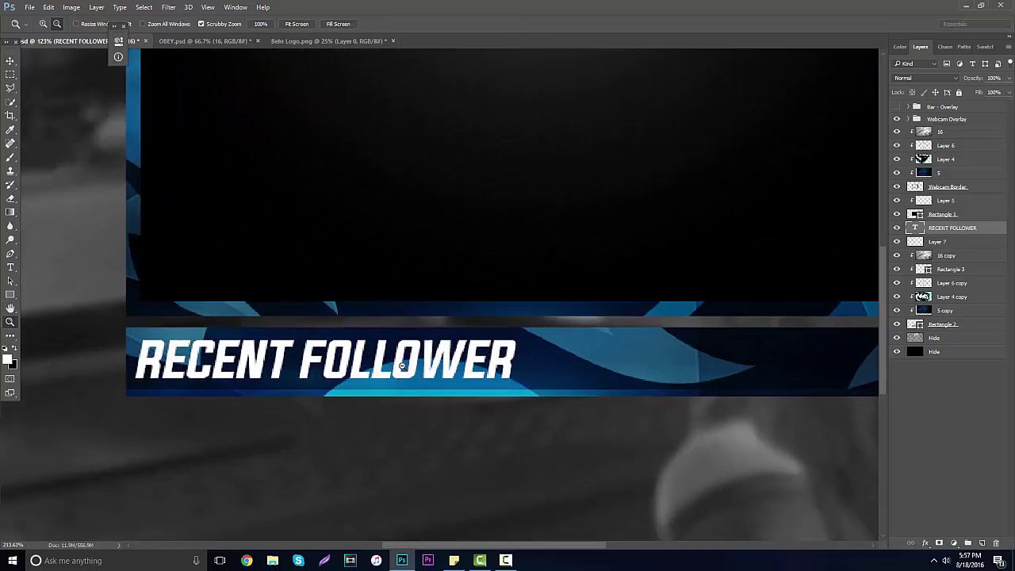
{"action": "key", "text": "ctrl+t"}
{"action": "left_click_drag", "start_coordinate": [516, 337], "coordinate": [478, 344]}
{"action": "left_click_drag", "start_coordinate": [433, 373], "coordinate": [439, 366]}
{"action": "key", "text": "Return"}
Step: Lower the RECENT FOLLOWER text a few pixels on the bar
{"action": "key", "text": "z"}
{"action": "left_click_drag", "start_coordinate": [255, 343], "coordinate": [283, 350]}
{"action": "left_click", "coordinate": [9, 60]}
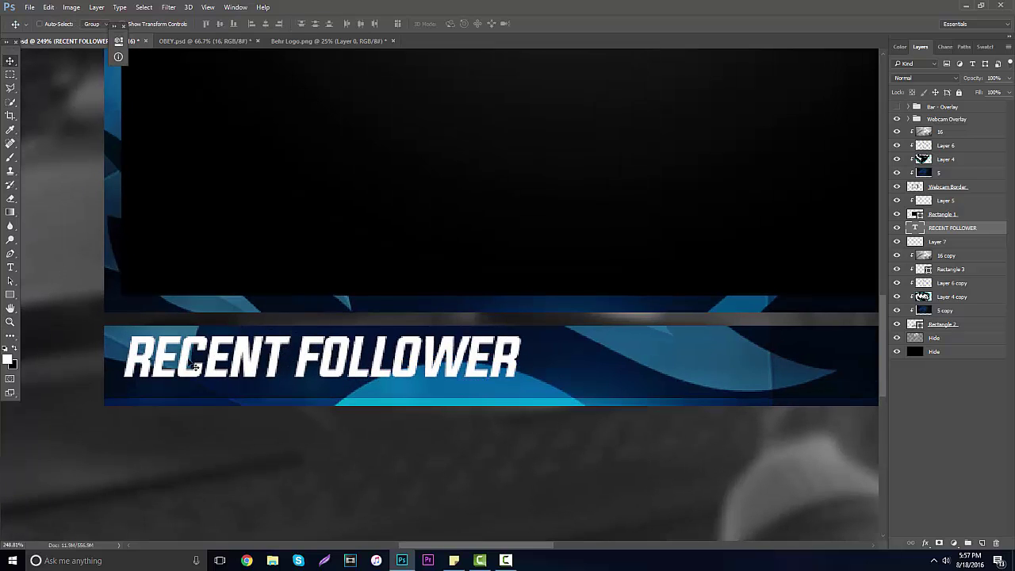
{"action": "left_click", "coordinate": [9, 321]}
{"action": "left_click_drag", "start_coordinate": [197, 374], "coordinate": [238, 373]}
{"action": "left_click", "coordinate": [10, 60]}
{"action": "left_click_drag", "start_coordinate": [305, 332], "coordinate": [305, 351]}
{"action": "left_click", "coordinate": [10, 321]}
{"action": "left_click_drag", "start_coordinate": [329, 290], "coordinate": [265, 290]}
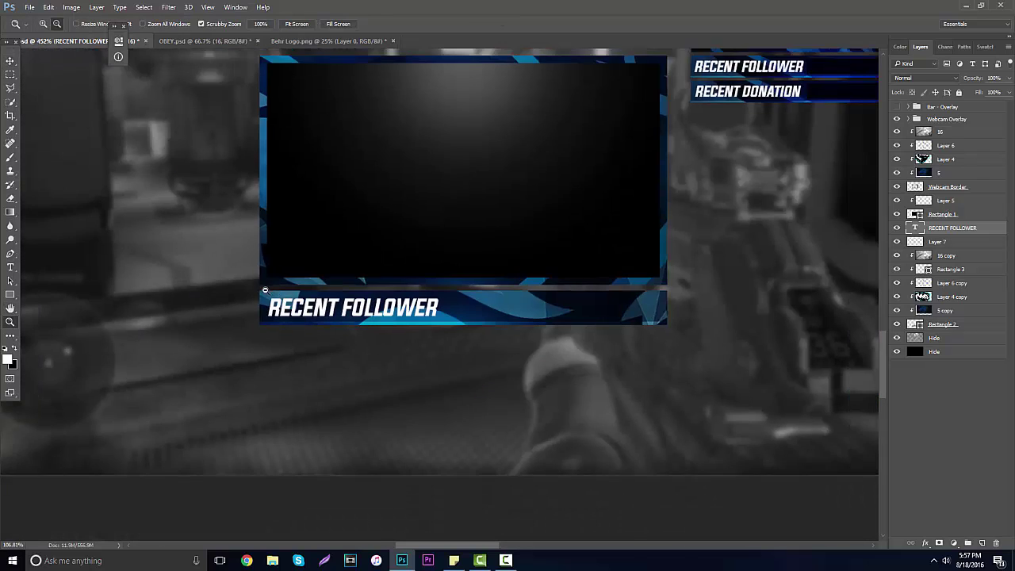
{"action": "left_click", "coordinate": [265, 290], "text": "alt"}
{"action": "left_click", "coordinate": [397, 325], "text": "alt"}
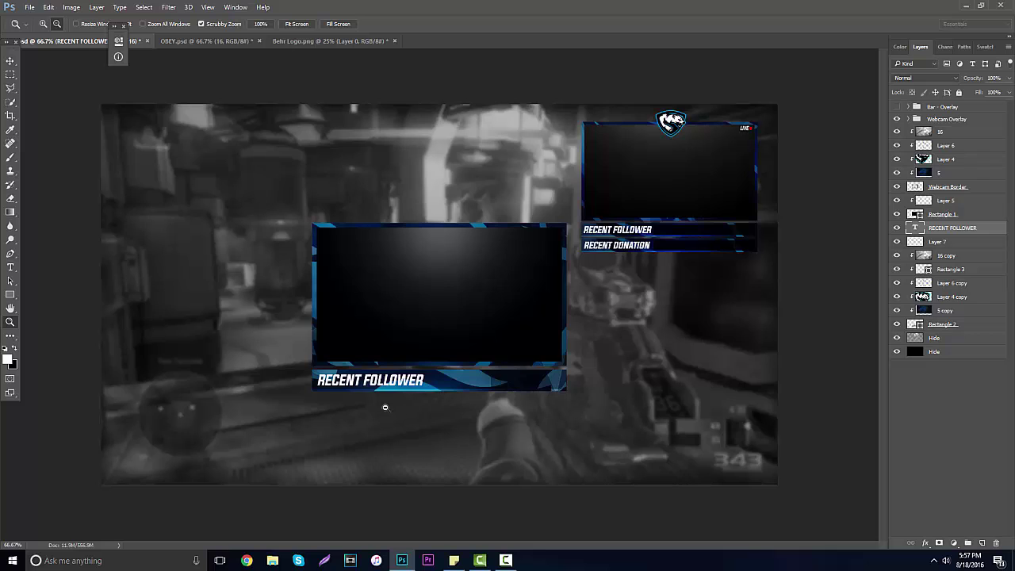
{"action": "left_click_drag", "start_coordinate": [385, 407], "coordinate": [445, 363]}
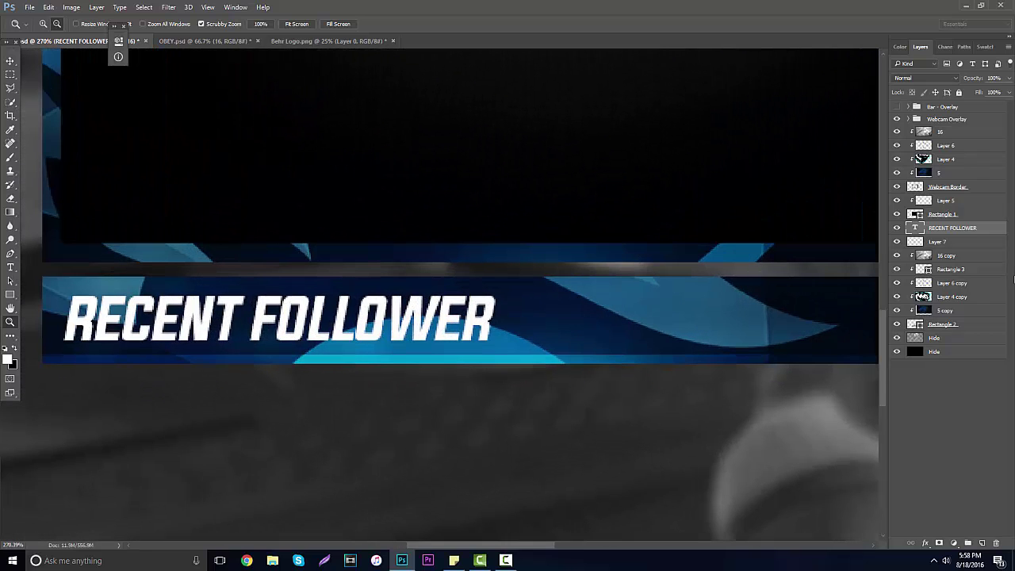
Step: Make the Rectangle 2 blue bar slightly shorter from the bottom
{"action": "left_click", "coordinate": [954, 324]}
{"action": "key", "text": "ctrl+t"}
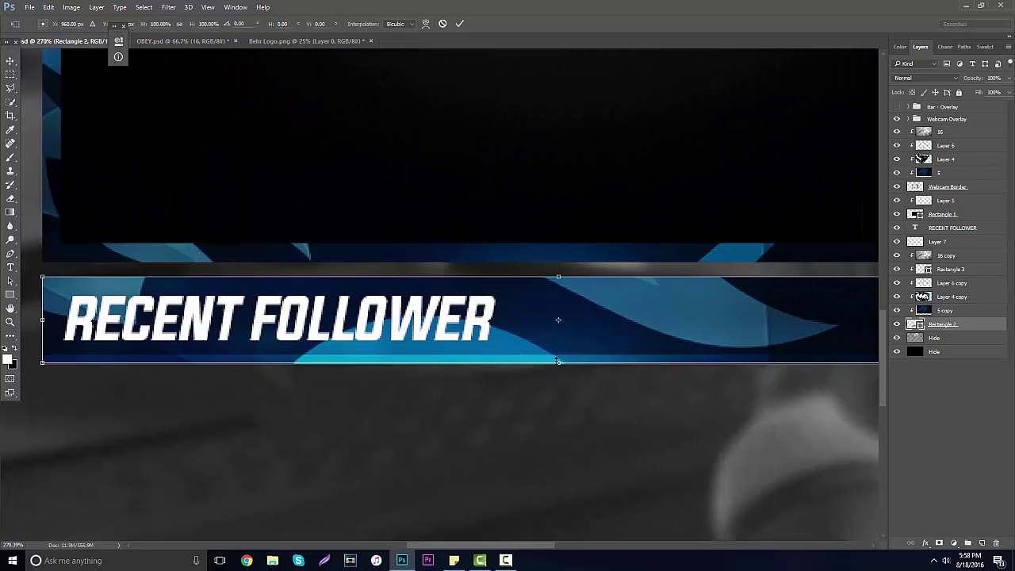
{"action": "left_click_drag", "start_coordinate": [558, 361], "coordinate": [557, 355]}
{"action": "key", "text": "Return"}
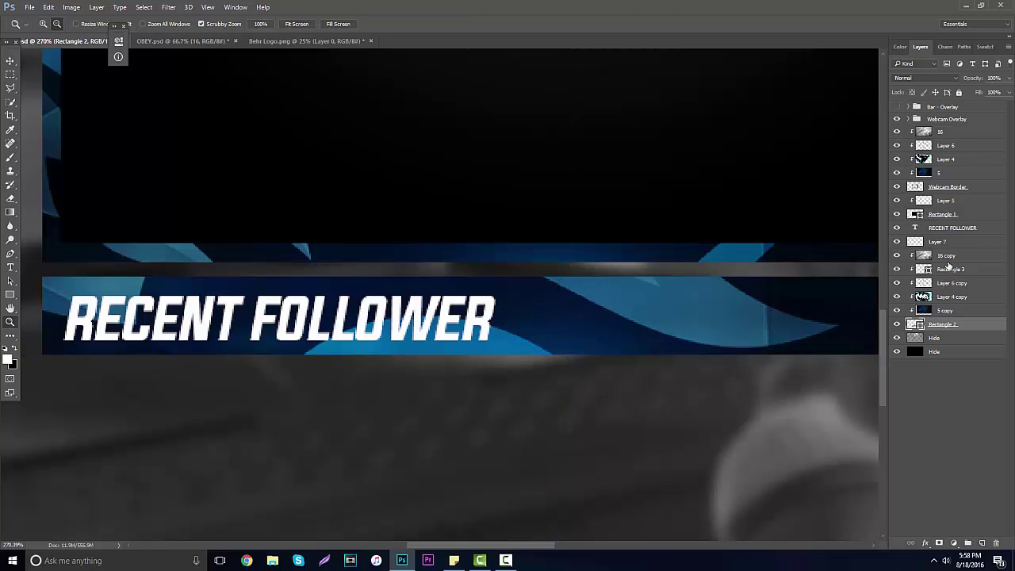
Step: Shift the Rectangle 3 highlight band within the bar
{"action": "left_click", "coordinate": [948, 268]}
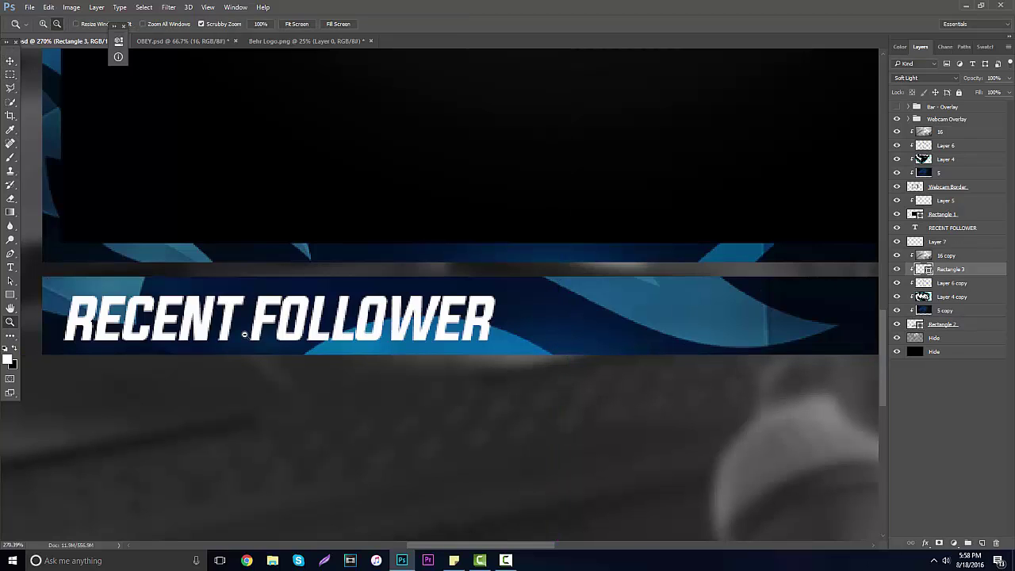
{"action": "key", "text": "ctrl+plus"}
{"action": "left_click", "coordinate": [10, 61]}
{"action": "left_click_drag", "start_coordinate": [179, 260], "coordinate": [203, 265]}
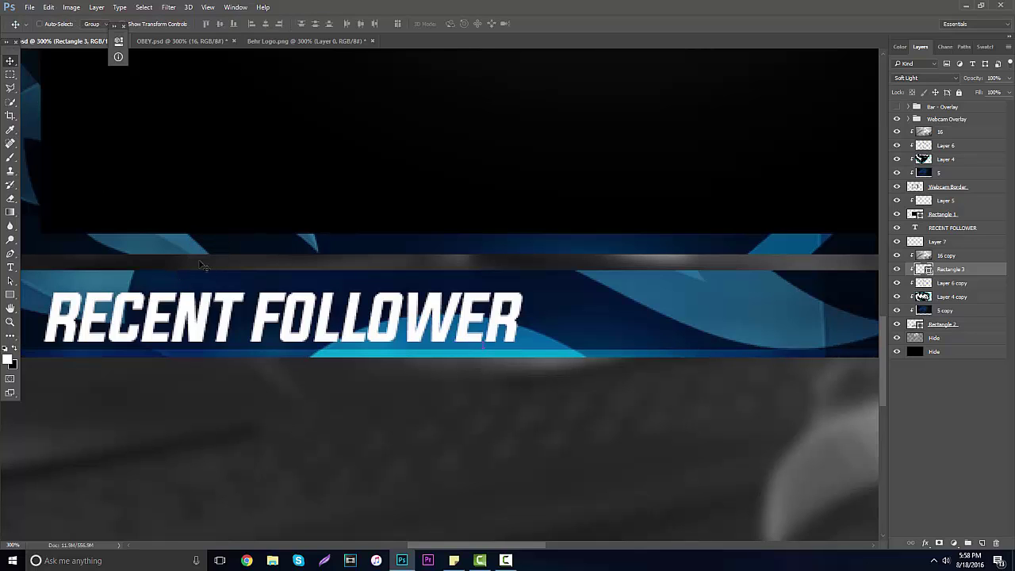
Step: Move the RECENT FOLLOWER text left into its final spot on the bar
{"action": "left_click", "coordinate": [955, 229]}
{"action": "left_click_drag", "start_coordinate": [536, 309], "coordinate": [515, 305]}
{"action": "scroll", "coordinate": [492, 373], "scroll_direction": "left", "scroll_amount": 5}
{"action": "left_click_drag", "start_coordinate": [446, 327], "coordinate": [449, 323]}
{"action": "left_click", "coordinate": [10, 322]}
{"action": "left_click", "coordinate": [421, 429], "text": "alt"}
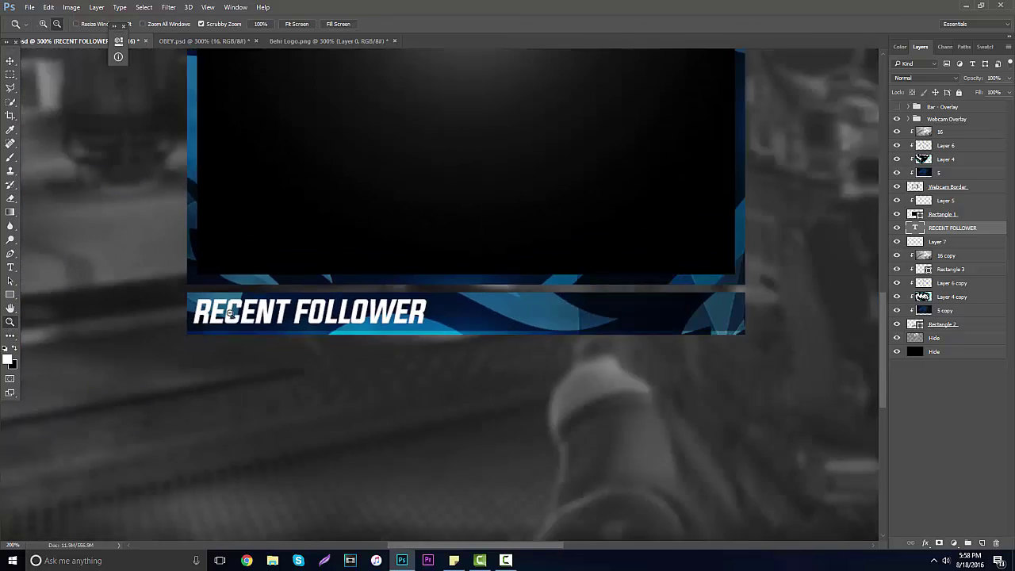
{"action": "left_click", "coordinate": [421, 429], "text": "alt"}
{"action": "left_click", "coordinate": [421, 429], "text": "alt"}
{"action": "left_click_drag", "start_coordinate": [503, 390], "coordinate": [99, 312]}
Step: Draw a black rectangle beside RECENT FOLLOWER and stretch it along the bar
{"action": "left_click", "coordinate": [10, 295]}
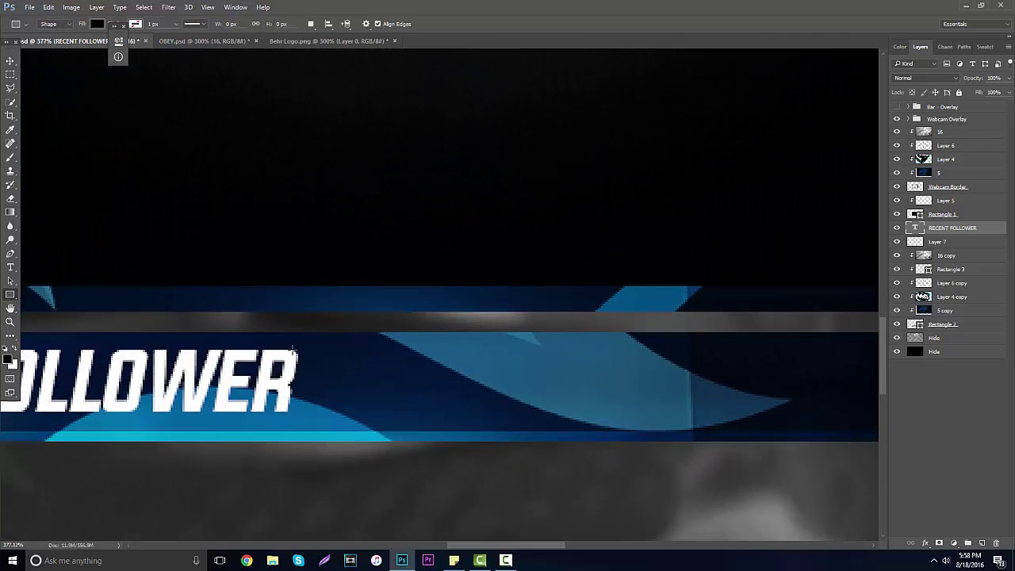
{"action": "left_click_drag", "start_coordinate": [293, 349], "coordinate": [797, 412]}
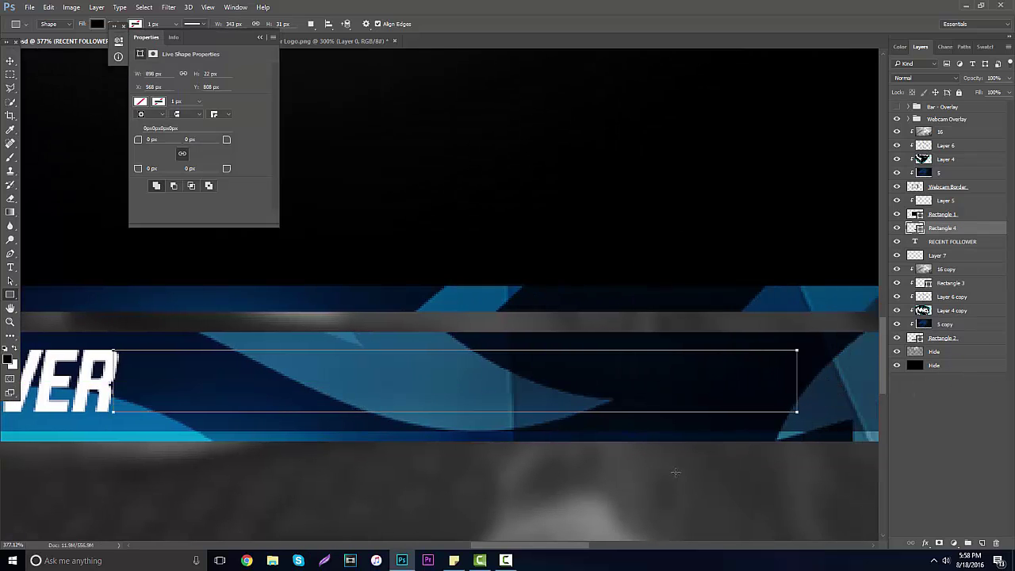
{"action": "left_click_drag", "start_coordinate": [562, 547], "coordinate": [593, 545]}
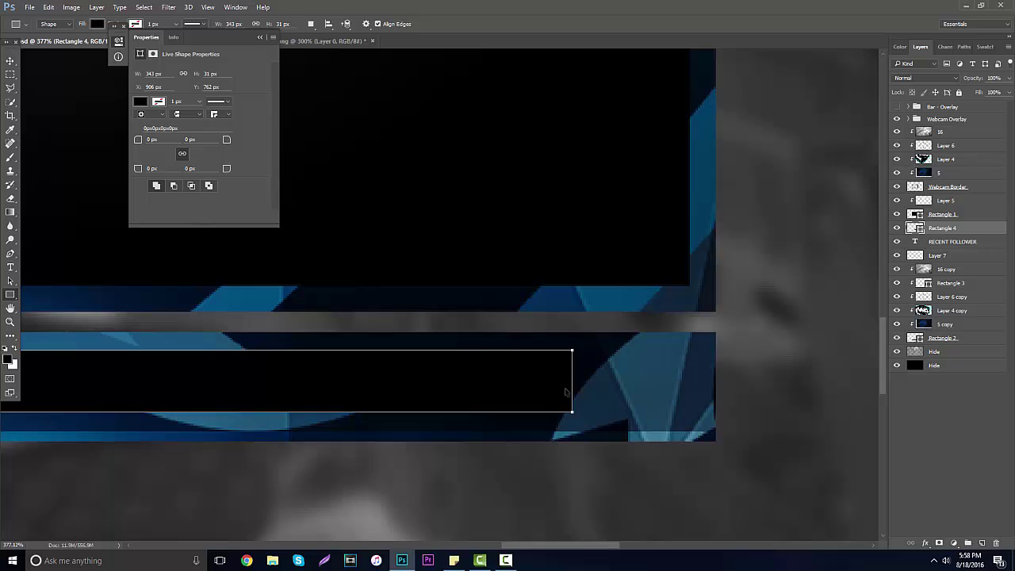
{"action": "key", "text": "ctrl+t"}
{"action": "left_click_drag", "start_coordinate": [572, 381], "coordinate": [694, 381]}
{"action": "left_click_drag", "start_coordinate": [600, 545], "coordinate": [527, 545]}
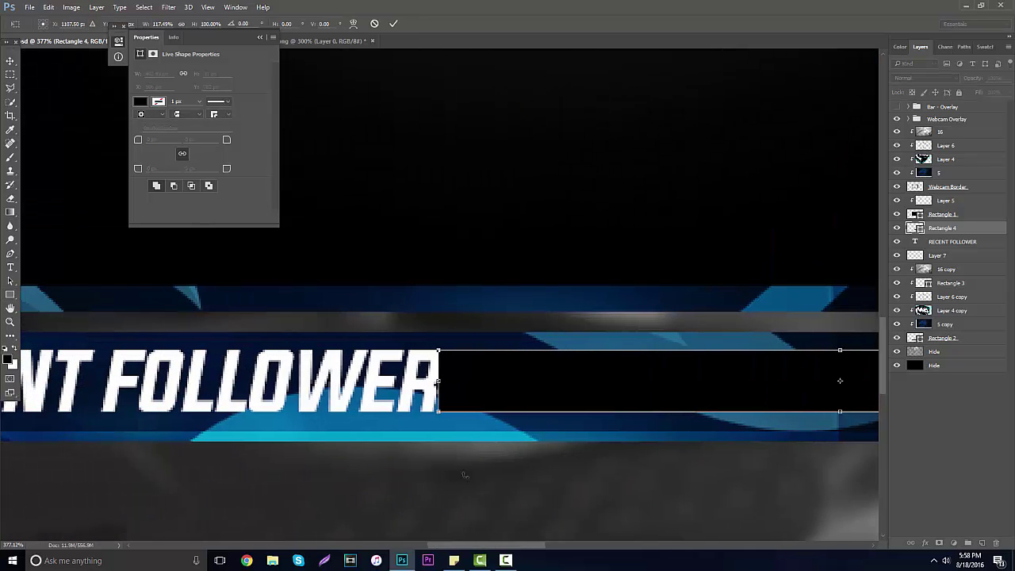
{"action": "left_click_drag", "start_coordinate": [438, 382], "coordinate": [456, 382]}
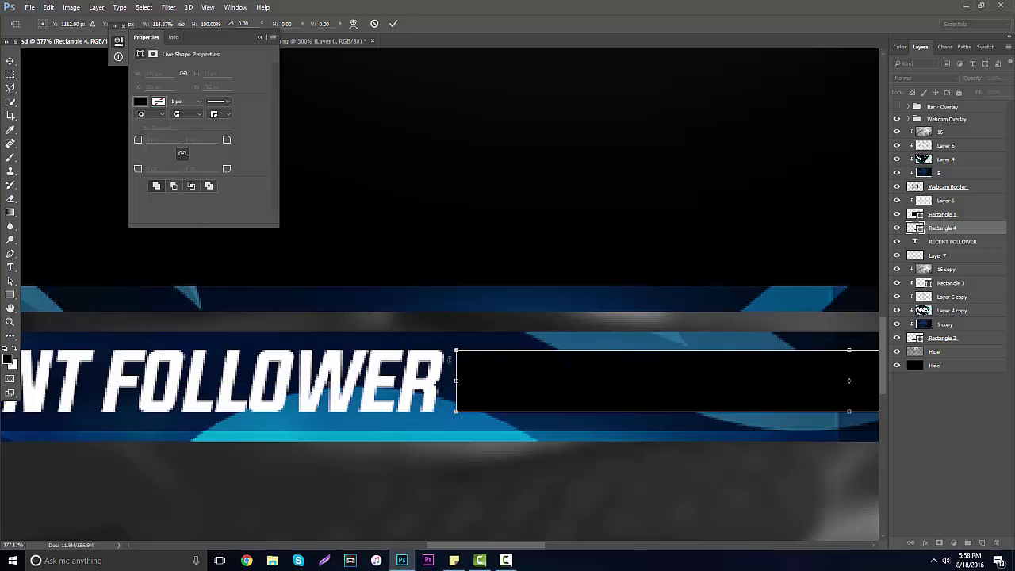
{"action": "key", "text": "Return"}
Step: Make the black box taller to fill the bar's height and align it inside the bar
{"action": "left_click_drag", "start_coordinate": [275, 339], "coordinate": [205, 231]}
{"action": "key", "text": "ctrl+t"}
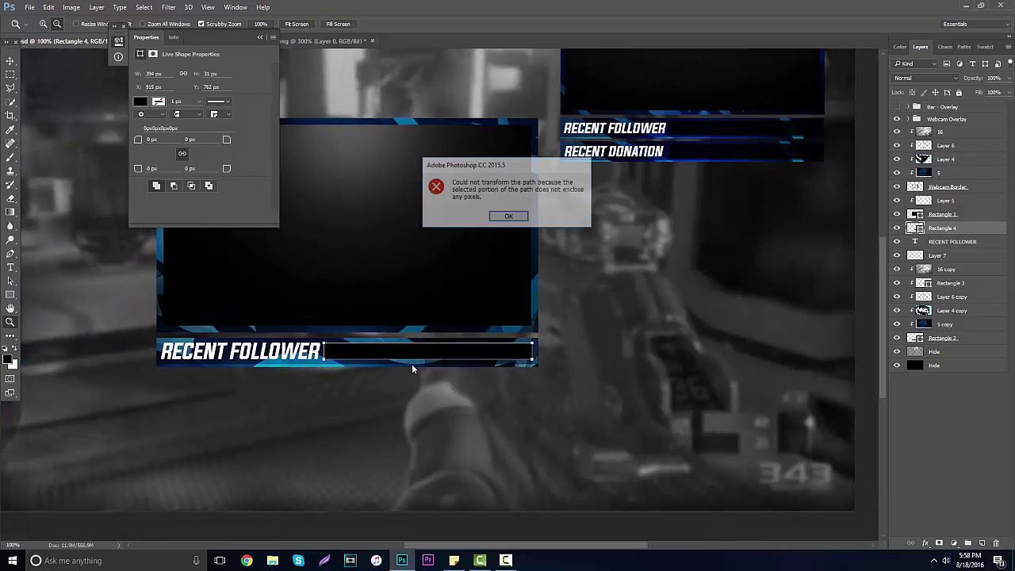
{"action": "left_click", "coordinate": [507, 218]}
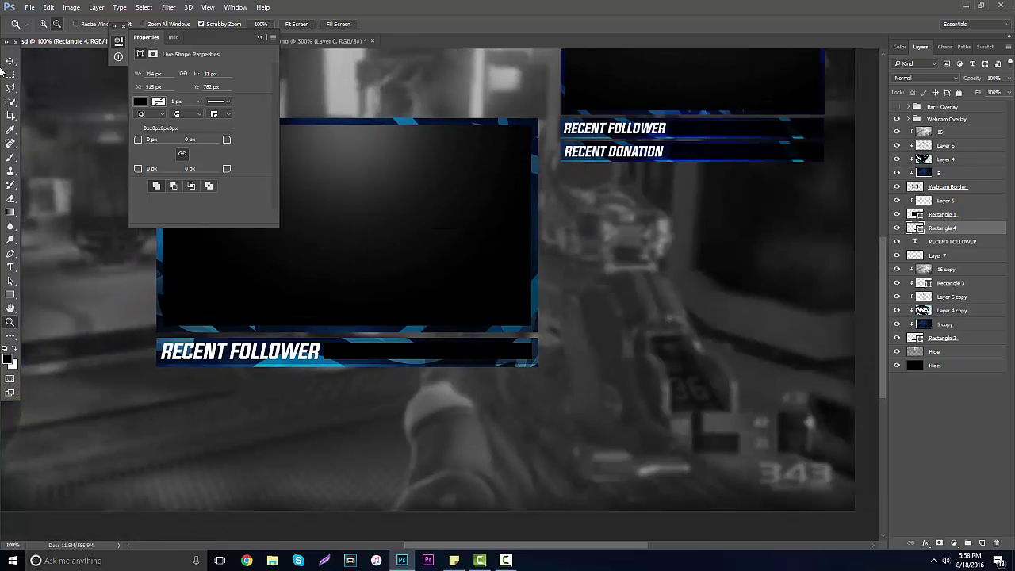
{"action": "key", "text": "v"}
{"action": "key", "text": "ctrl+t"}
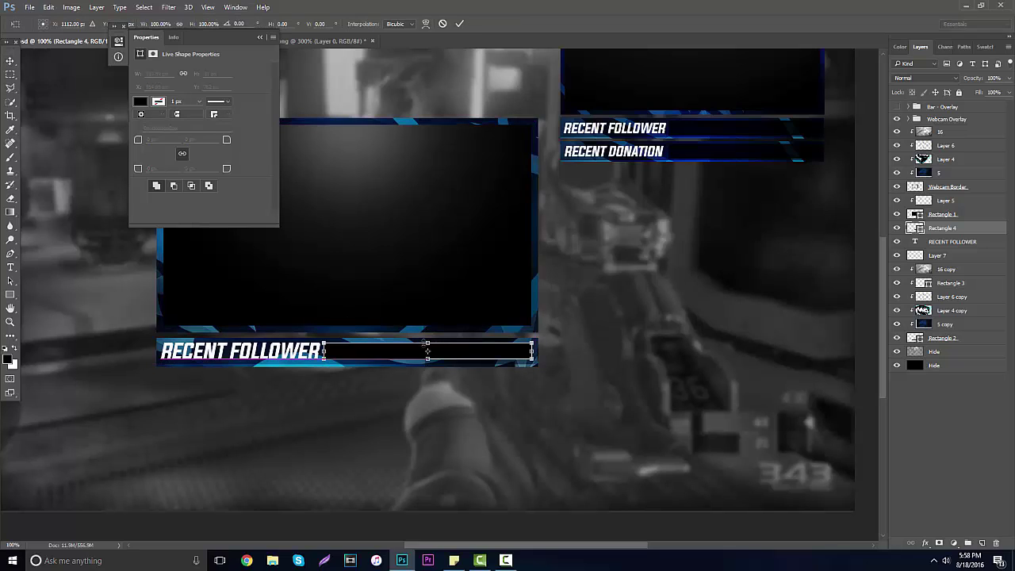
{"action": "key", "text": "Return"}
{"action": "key", "text": "z"}
{"action": "left_click_drag", "start_coordinate": [460, 358], "coordinate": [358, 297]}
{"action": "key", "text": "ctrl+t"}
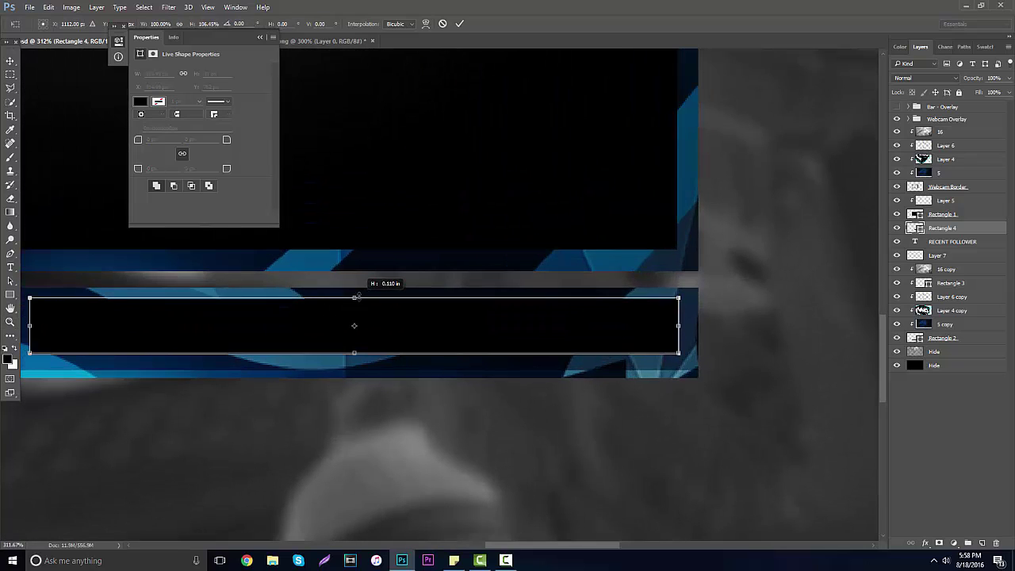
{"action": "left_click_drag", "start_coordinate": [354, 353], "coordinate": [354, 361]}
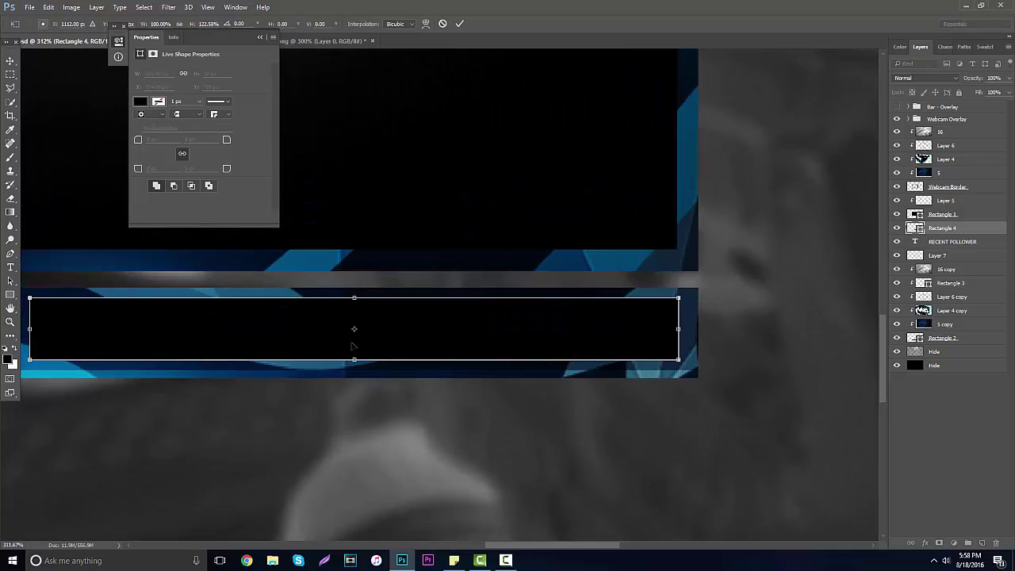
{"action": "key", "text": "Return"}
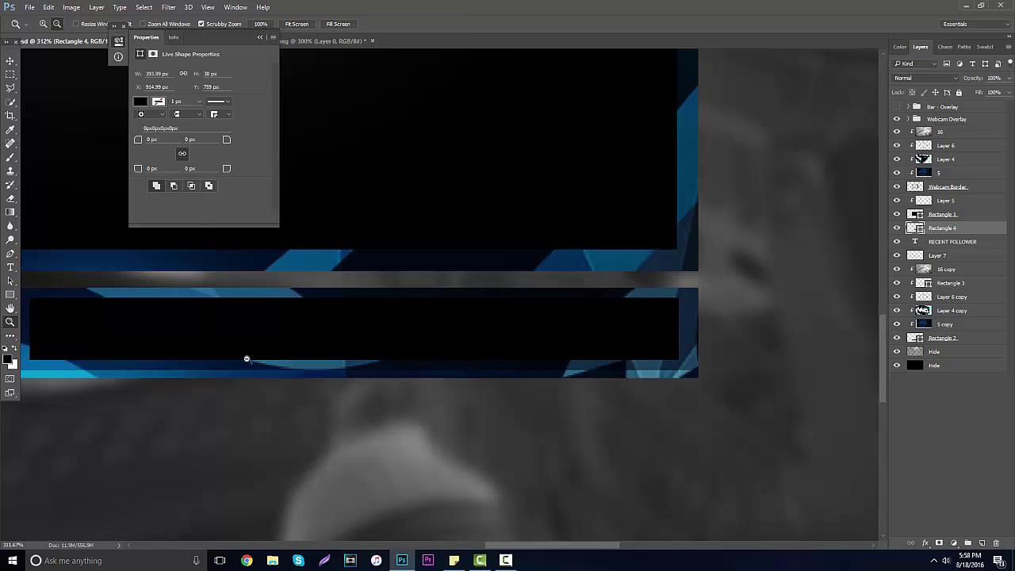
{"action": "left_click", "coordinate": [9, 61]}
{"action": "left_click_drag", "start_coordinate": [275, 318], "coordinate": [275, 318]}
Step: Set the black box's layer opacity to 99% and review the whole overlay
{"action": "left_click", "coordinate": [16, 323]}
{"action": "left_click", "coordinate": [165, 343], "text": "alt"}
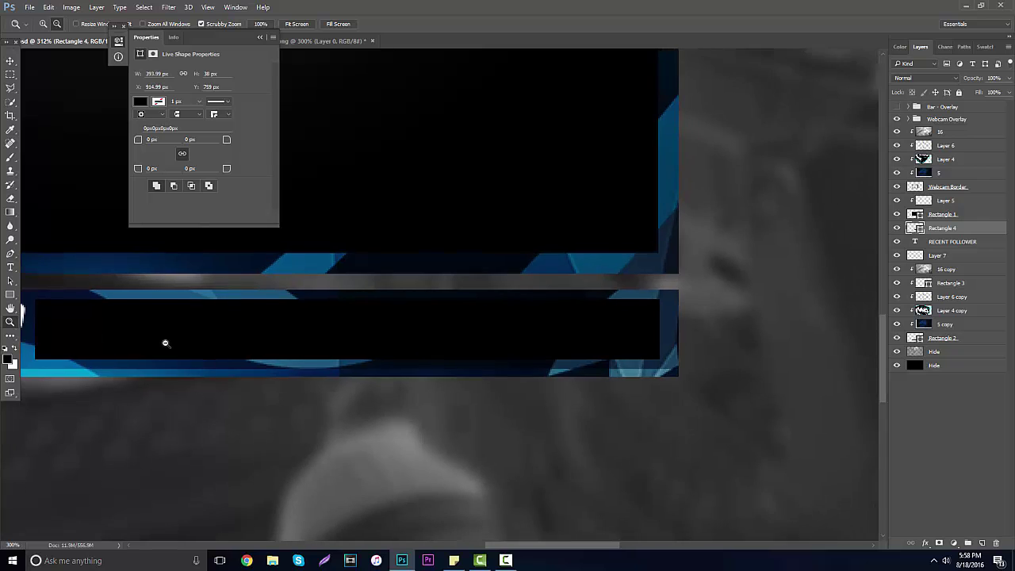
{"action": "left_click", "coordinate": [165, 342], "text": "alt"}
{"action": "left_click", "coordinate": [238, 349], "text": "alt"}
{"action": "left_click", "coordinate": [357, 373], "text": "alt"}
{"action": "left_click", "coordinate": [529, 331], "text": "alt"}
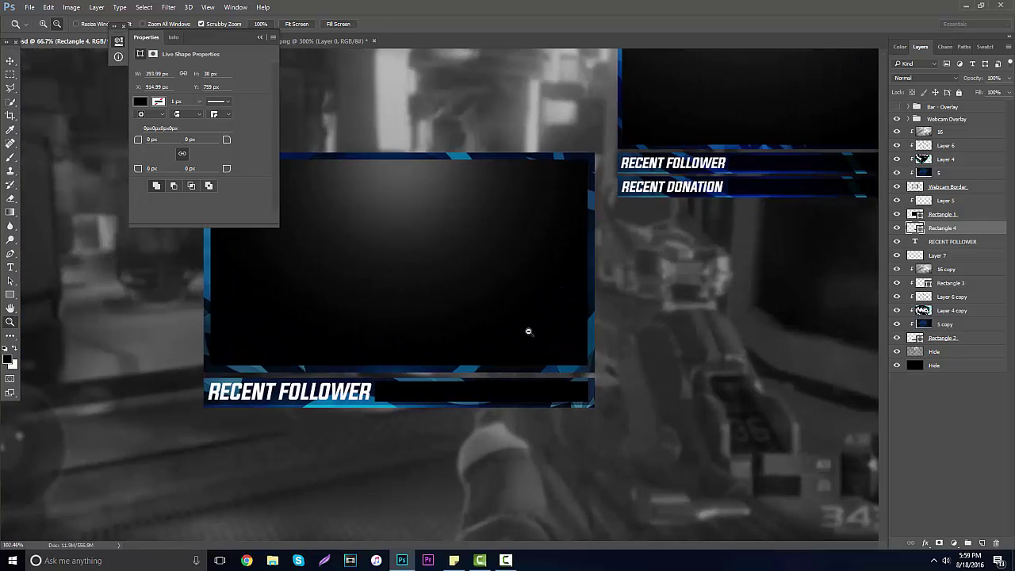
{"action": "left_click", "coordinate": [1009, 78]}
{"action": "left_click_drag", "start_coordinate": [1009, 92], "coordinate": [1001, 92]}
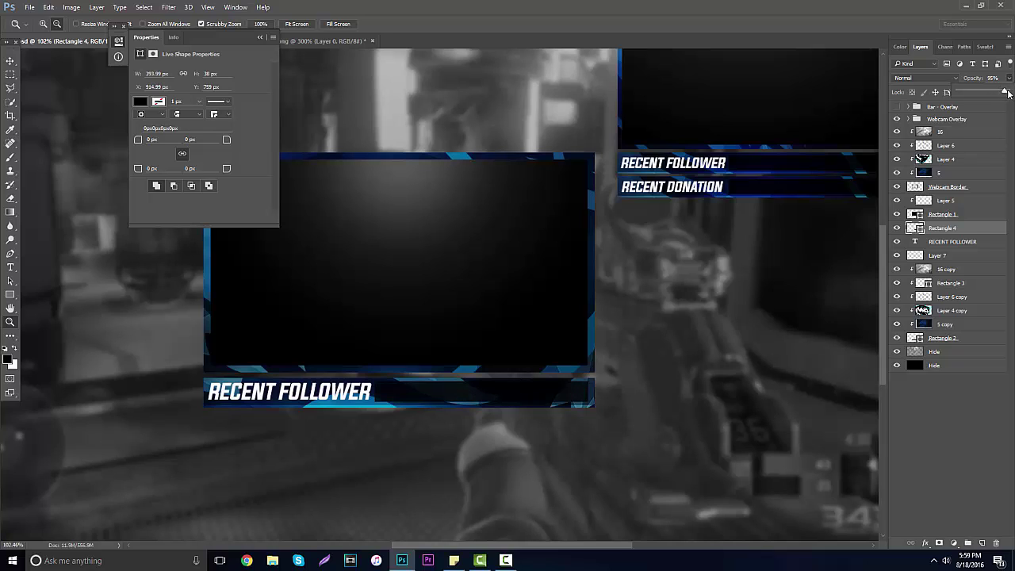
{"action": "left_click_drag", "start_coordinate": [1009, 93], "coordinate": [1009, 93]}
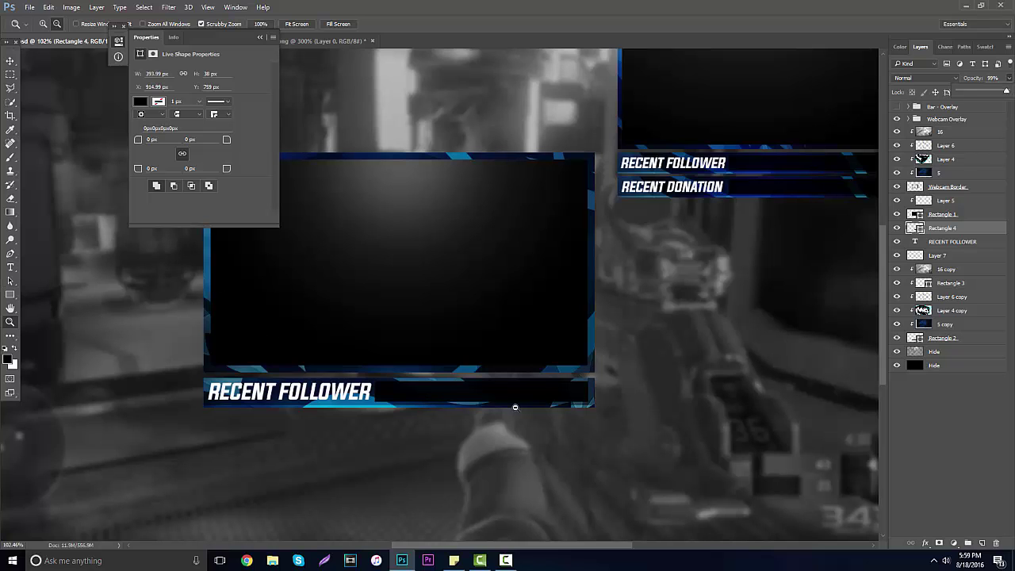
{"action": "left_click", "coordinate": [384, 361], "text": "alt"}
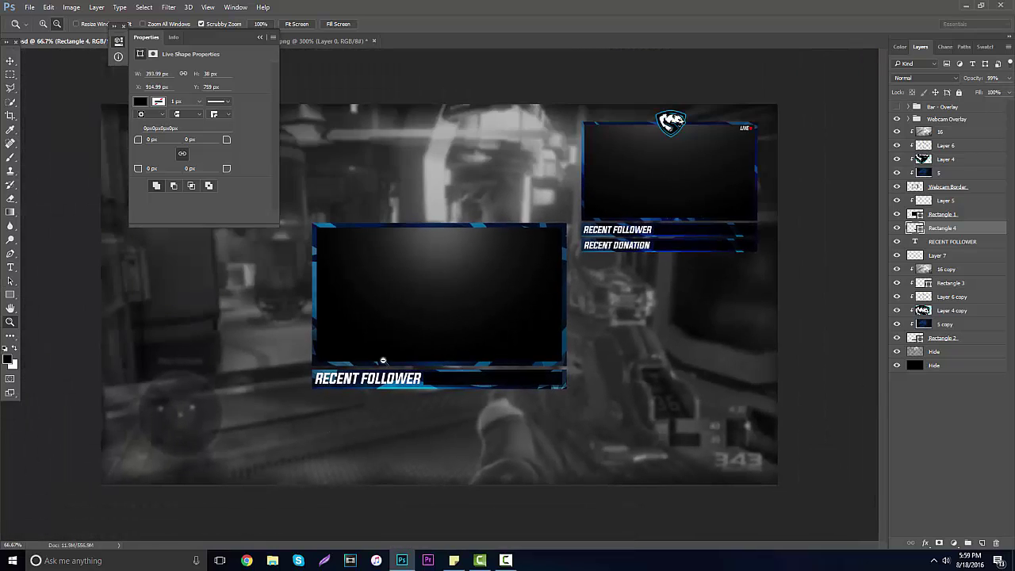
{"action": "key", "text": "ctrl+plus"}
Step: Group the follower bar layers, duplicate the group and place the copy below the original
{"action": "left_click", "coordinate": [257, 37]}
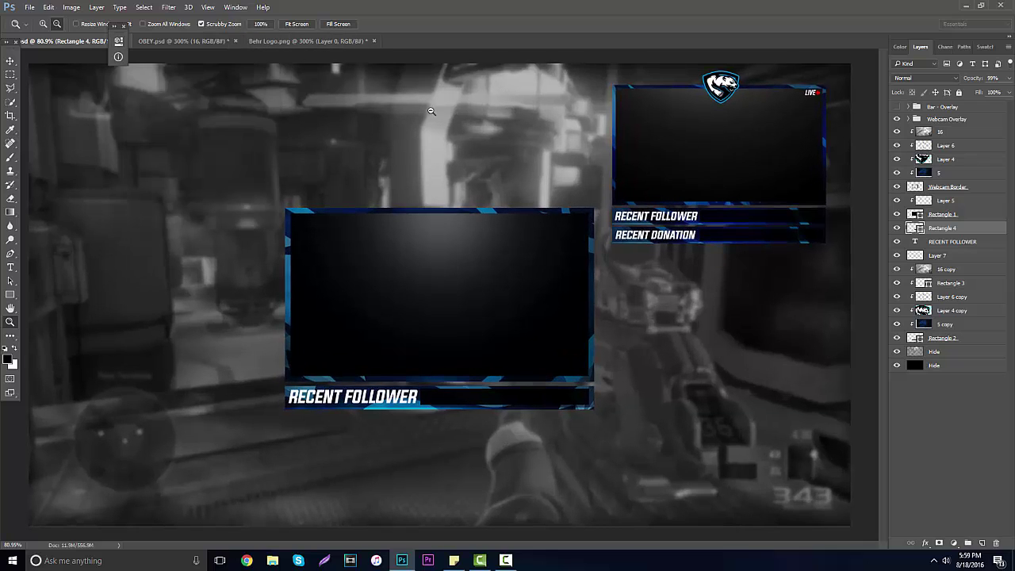
{"action": "left_click", "coordinate": [942, 337], "text": "shift"}
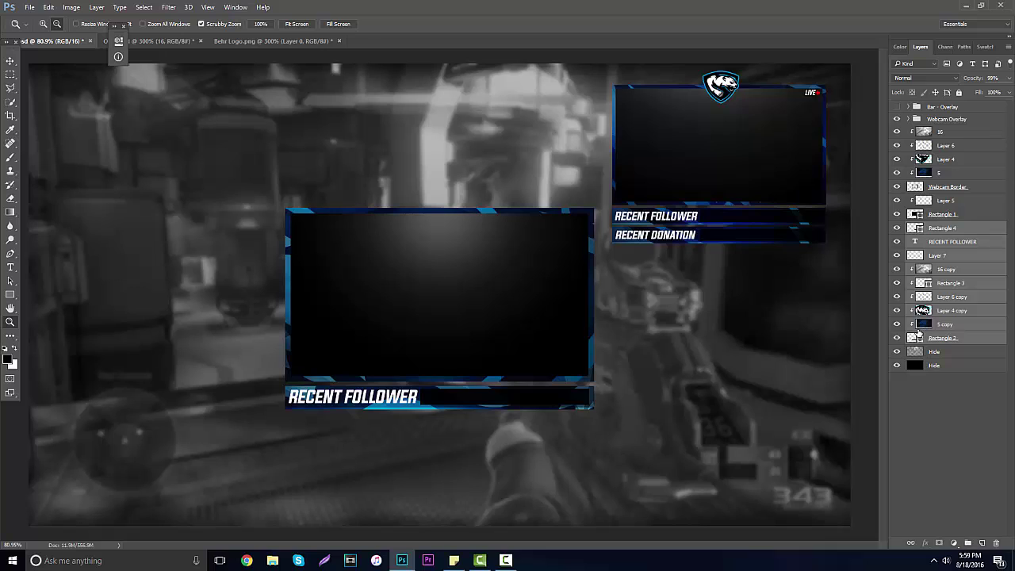
{"action": "key", "text": "ctrl+g"}
{"action": "left_click", "coordinate": [897, 227]}
{"action": "left_click", "coordinate": [897, 227]}
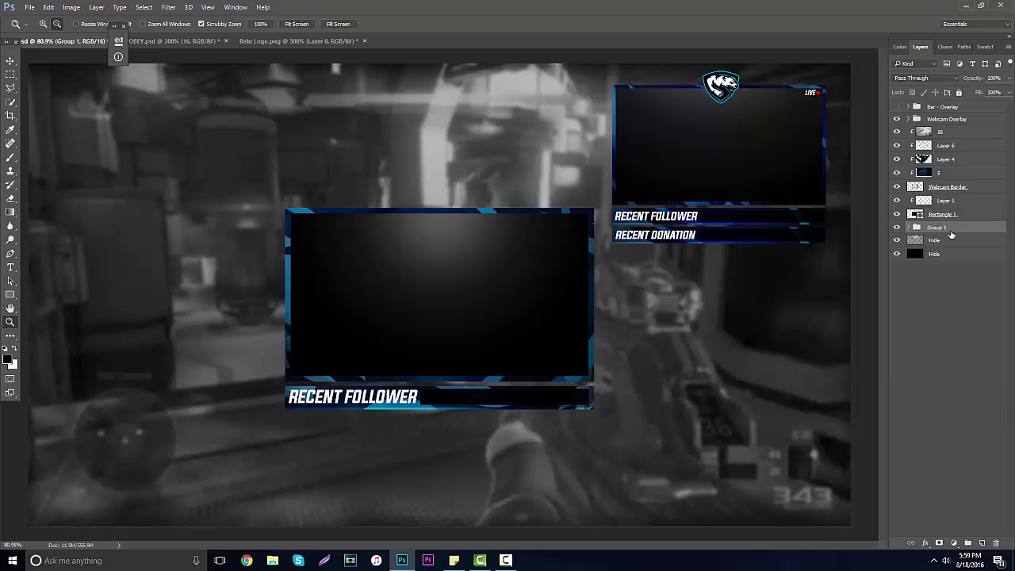
{"action": "key", "text": "ctrl+j"}
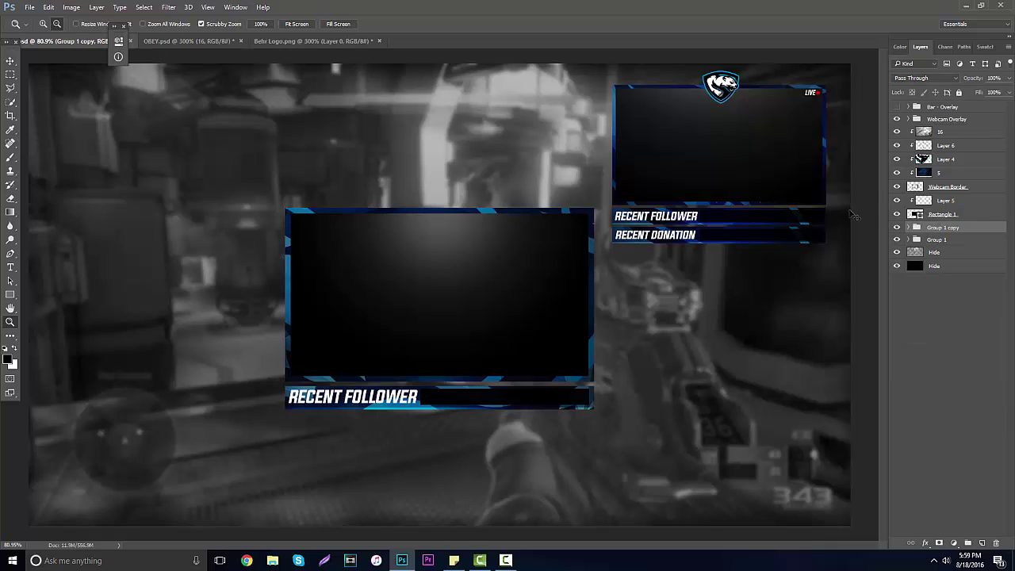
{"action": "left_click", "coordinate": [10, 61]}
{"action": "left_click_drag", "start_coordinate": [481, 369], "coordinate": [474, 392]}
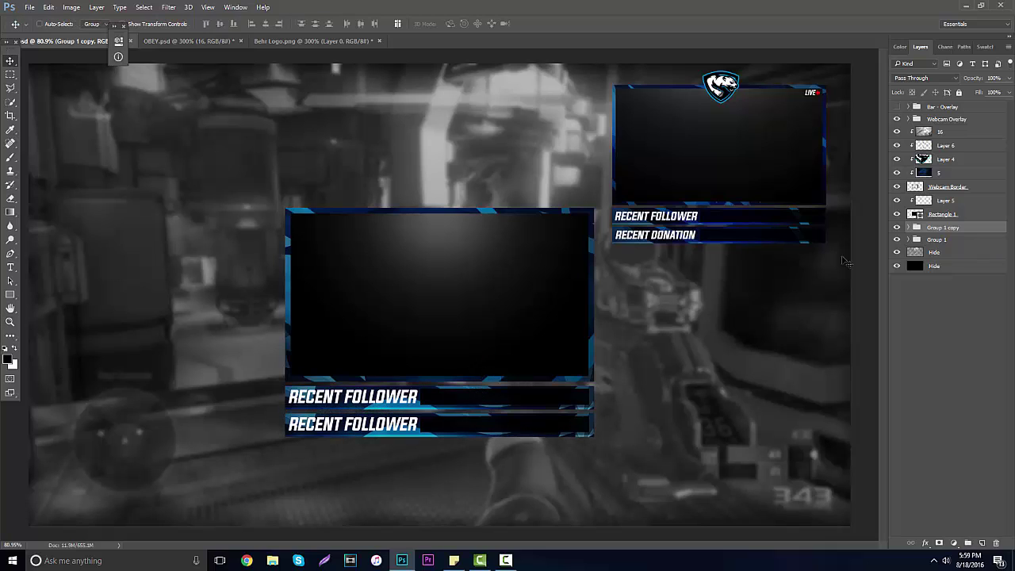
Step: Replace FOLLOWER with DONATION in the lower bar's label
{"action": "left_click", "coordinate": [10, 267]}
{"action": "left_click", "coordinate": [341, 428]}
{"action": "left_click_drag", "start_coordinate": [344, 427], "coordinate": [468, 428]}
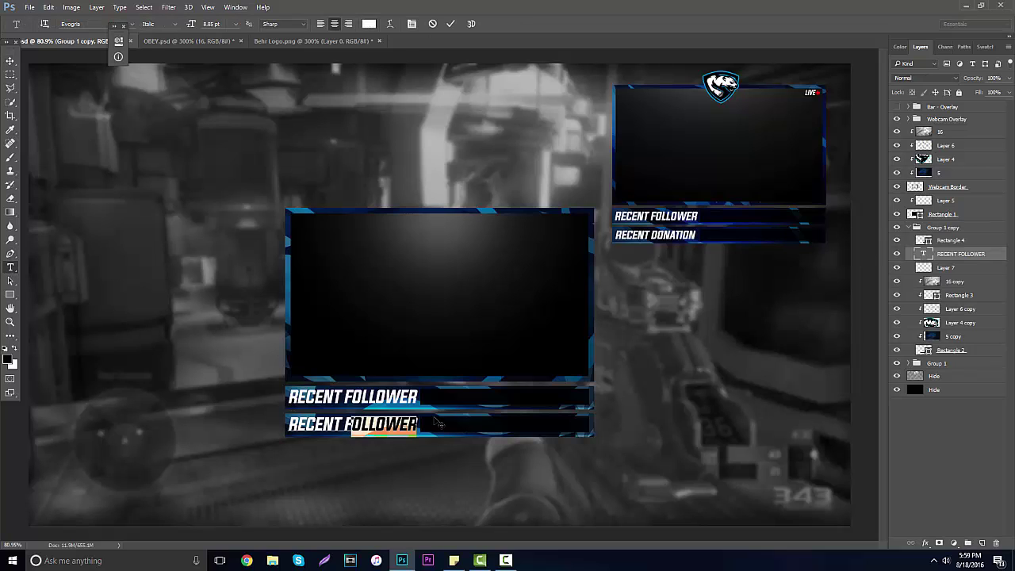
{"action": "key", "text": "BackSpace"}
{"action": "type", "text": "DONATION"}
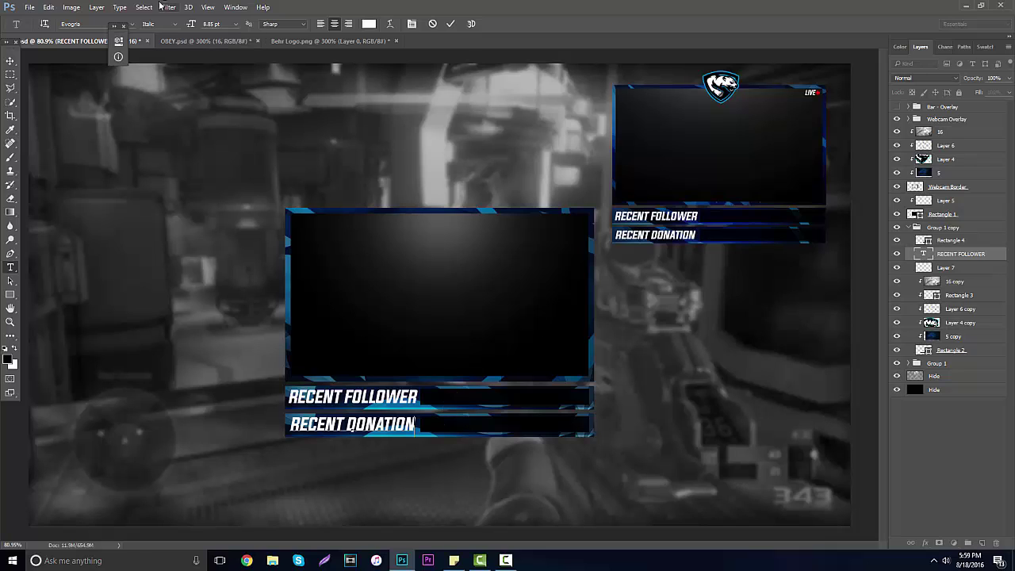
{"action": "left_click", "coordinate": [13, 67]}
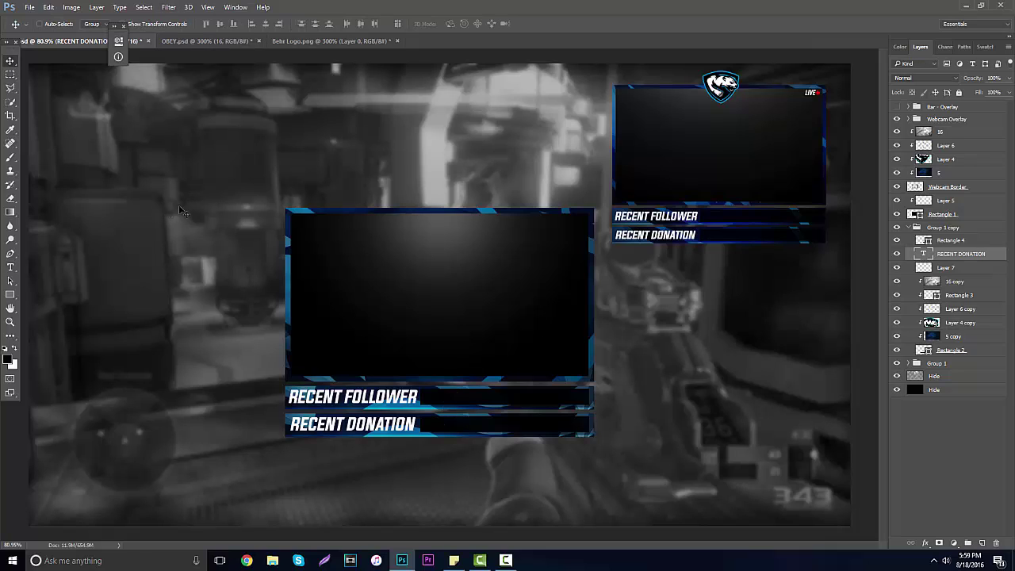
Step: Hide the Webcam Overlay group and drag the bear logo from Behr Logo.png into the overlay
{"action": "left_click", "coordinate": [897, 119]}
{"action": "left_click", "coordinate": [920, 119]}
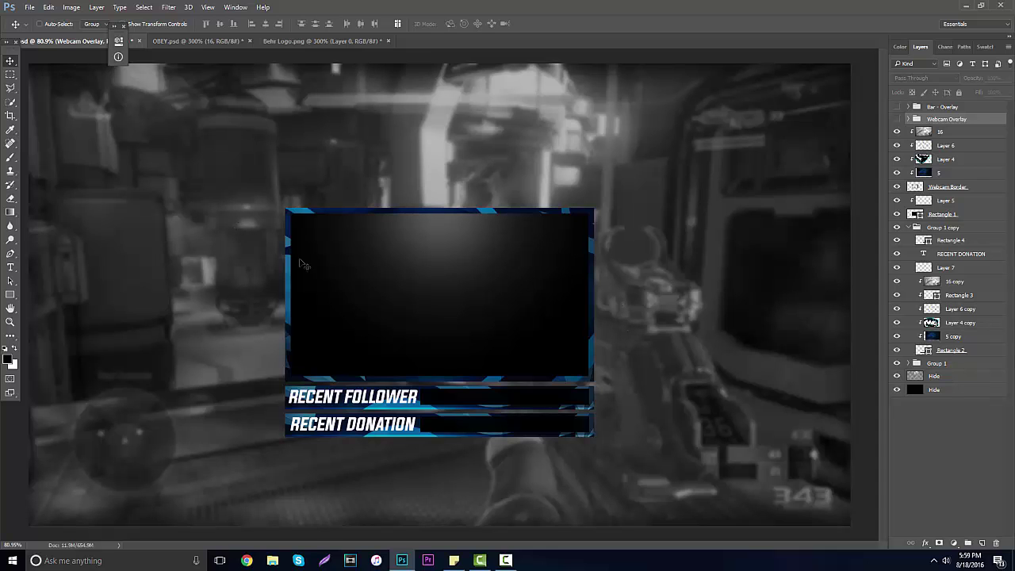
{"action": "left_click", "coordinate": [10, 321]}
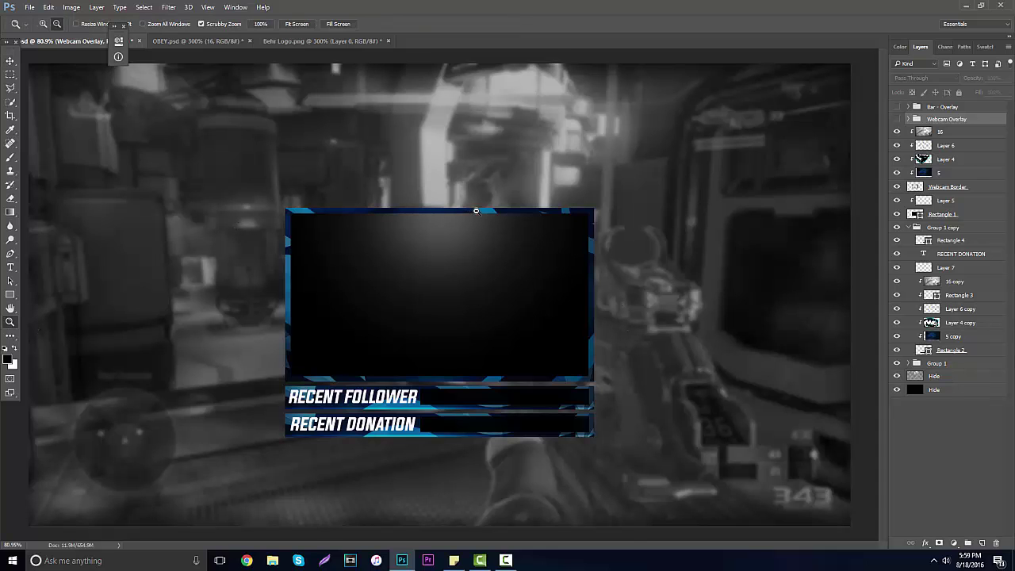
{"action": "left_click_drag", "start_coordinate": [476, 211], "coordinate": [492, 211]}
{"action": "left_click", "coordinate": [263, 41]}
{"action": "key", "text": "v"}
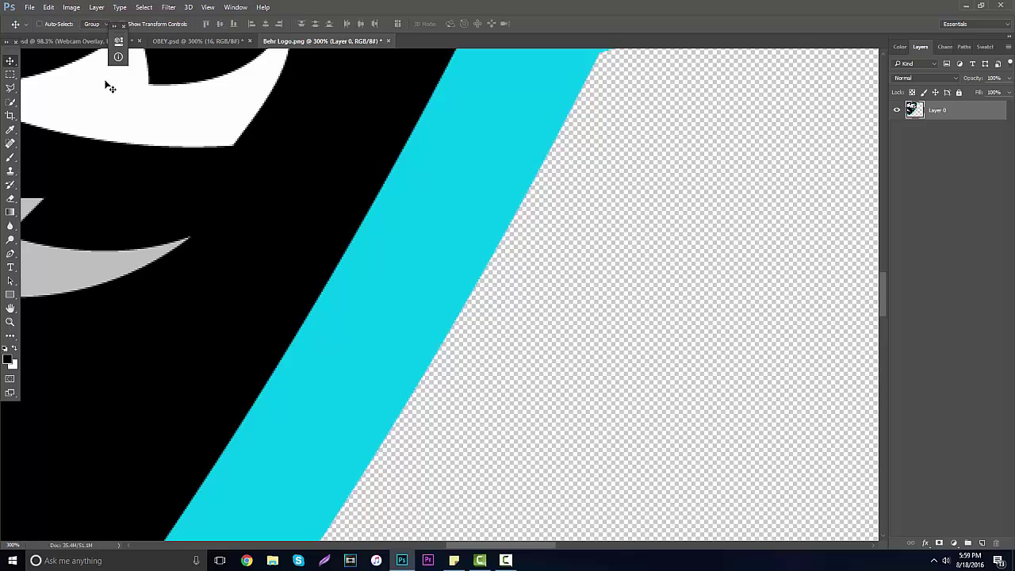
{"action": "left_click_drag", "start_coordinate": [109, 87], "coordinate": [324, 266]}
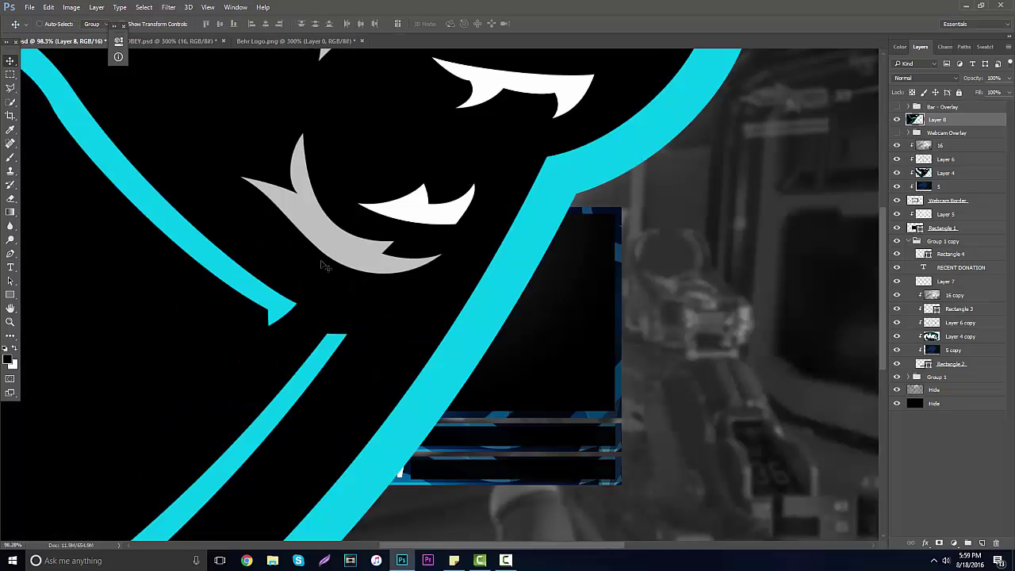
Step: Scale the bear logo down and centre it on the webcam frame's top edge
{"action": "left_click", "coordinate": [10, 320]}
{"action": "left_click_drag", "start_coordinate": [363, 306], "coordinate": [464, 311]}
{"action": "key", "text": "ctrl+t"}
{"action": "key", "text": "Return"}
{"action": "left_click", "coordinate": [10, 61]}
{"action": "left_click", "coordinate": [10, 322]}
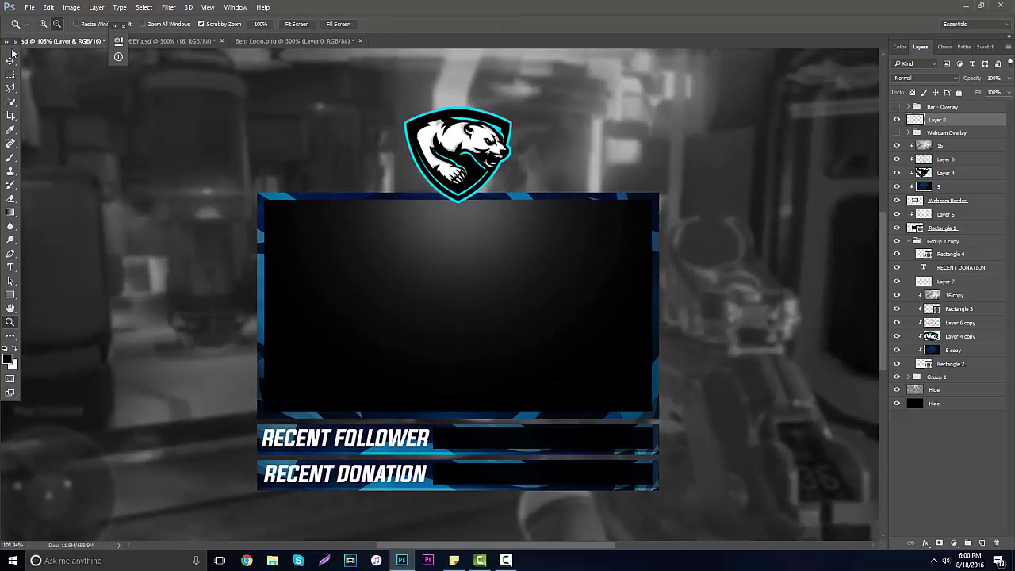
{"action": "left_click", "coordinate": [10, 61]}
{"action": "left_click_drag", "start_coordinate": [459, 151], "coordinate": [458, 152]}
{"action": "key", "text": "ctrl+t"}
{"action": "left_click_drag", "start_coordinate": [512, 109], "coordinate": [442, 132]}
{"action": "left_click_drag", "start_coordinate": [447, 173], "coordinate": [486, 197]}
{"action": "key", "text": "Return"}
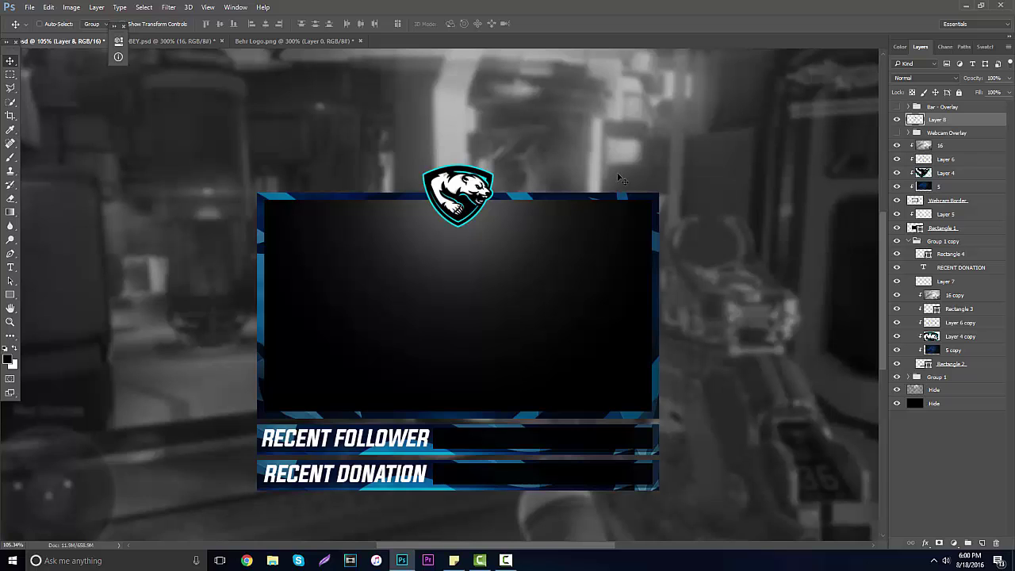
Step: Shift the logo's hue by +10 with Hue/Saturation
{"action": "key", "text": "ctrl"}
{"action": "key", "text": "ctrl+u"}
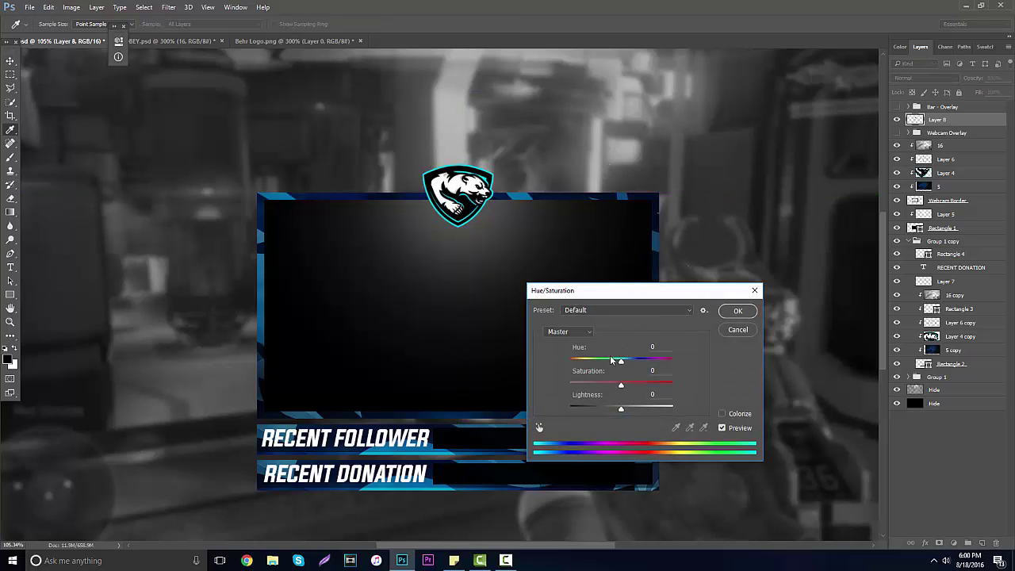
{"action": "left_click_drag", "start_coordinate": [624, 367], "coordinate": [626, 368]}
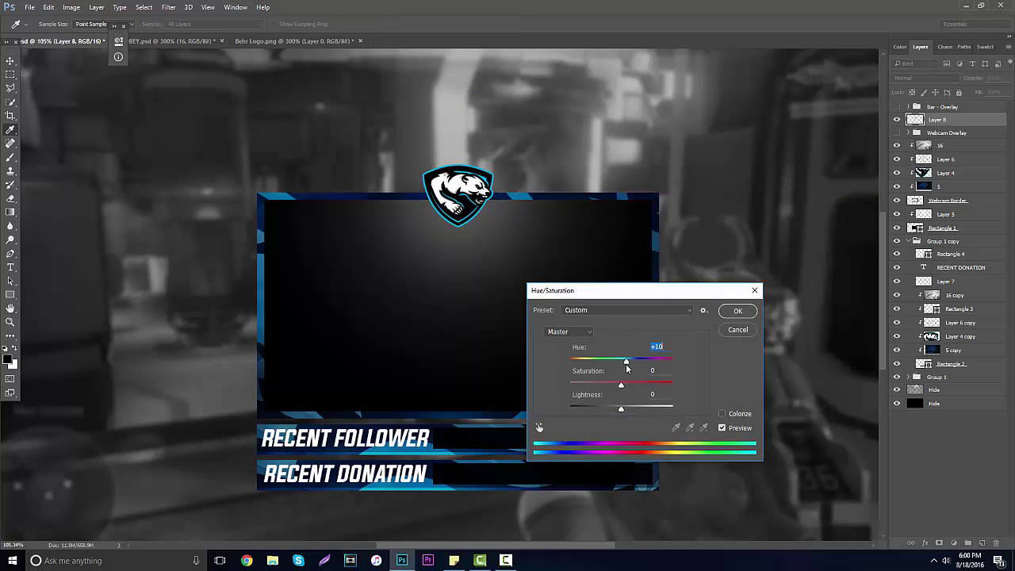
{"action": "left_click", "coordinate": [734, 310]}
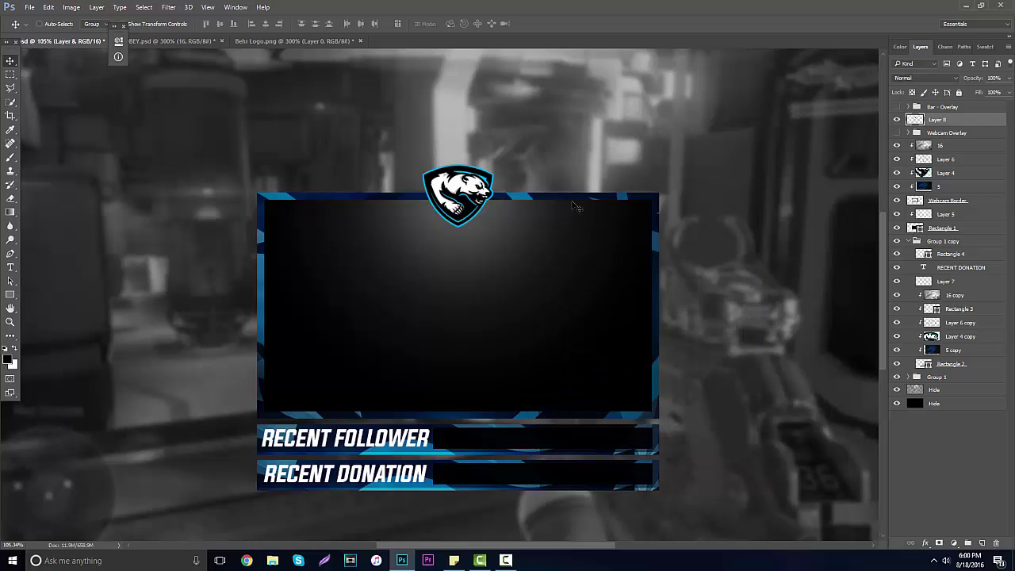
Step: On a new layer, paint a small #00a7eb blue brush stroke around the logo
{"action": "left_click", "coordinate": [982, 543]}
{"action": "left_click", "coordinate": [11, 158]}
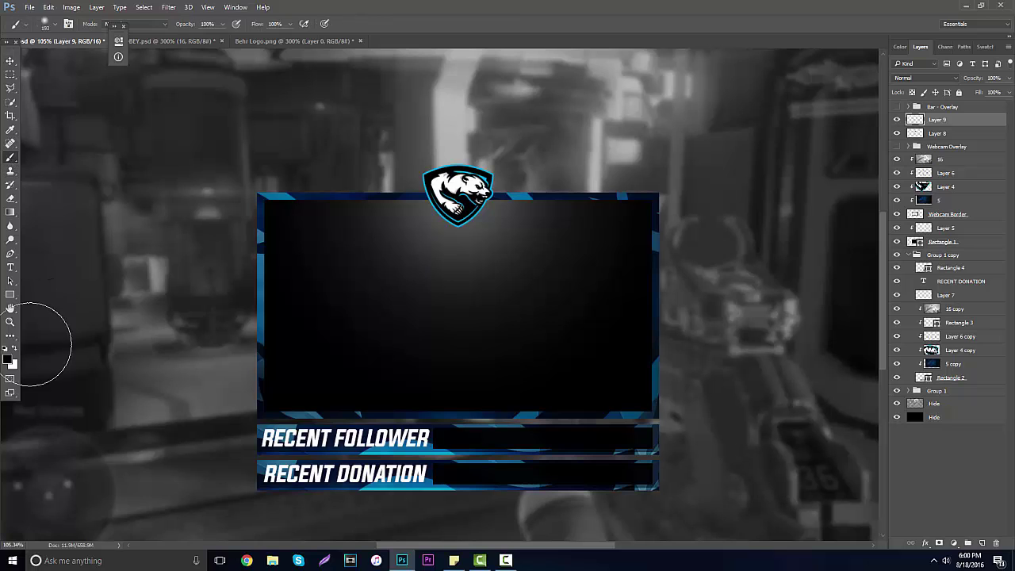
{"action": "left_click", "coordinate": [9, 360]}
{"action": "type", "text": "00a7eb"}
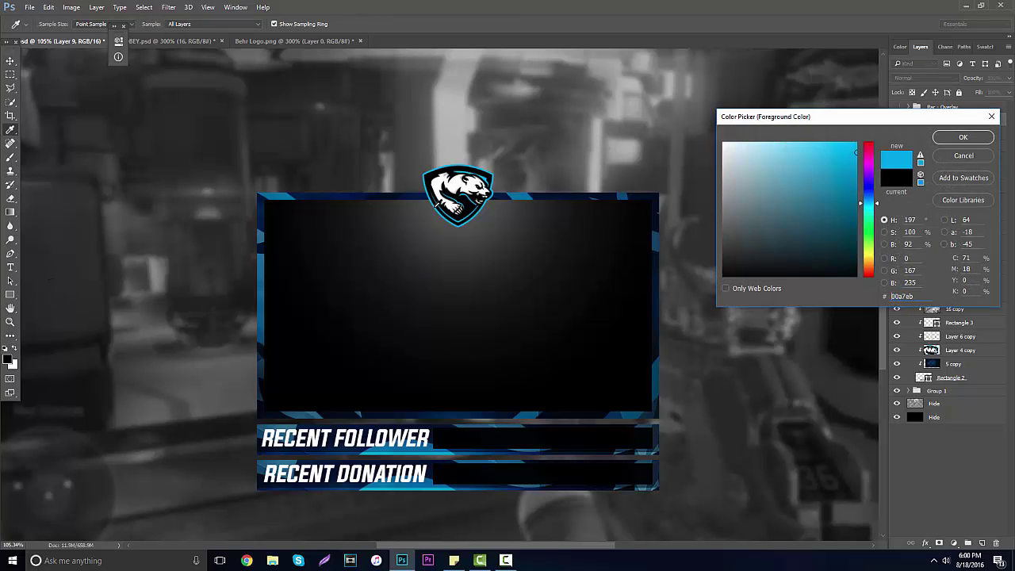
{"action": "left_click", "coordinate": [952, 139]}
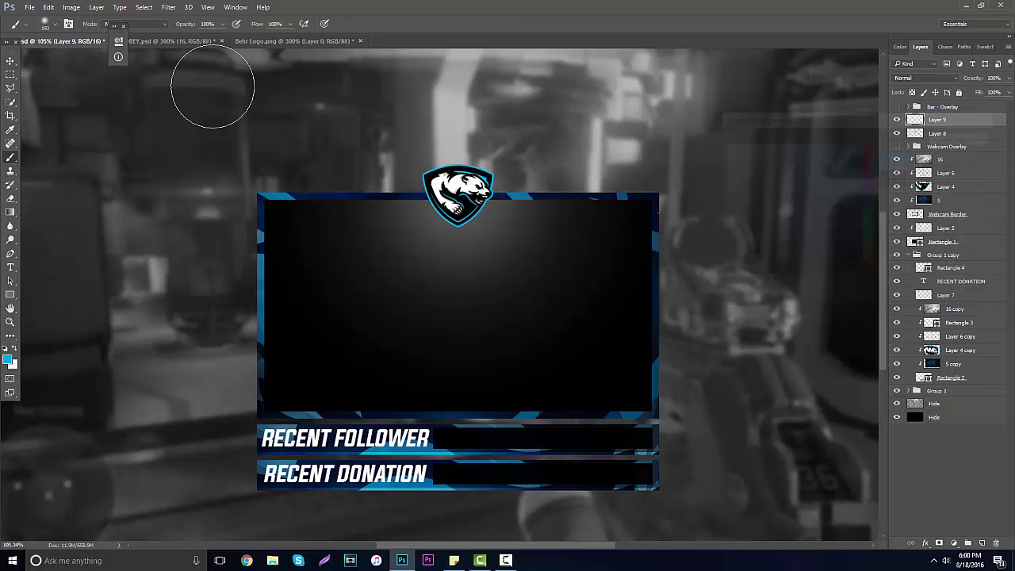
{"action": "left_click", "coordinate": [54, 24]}
{"action": "left_click_drag", "start_coordinate": [78, 60], "coordinate": [62, 60]}
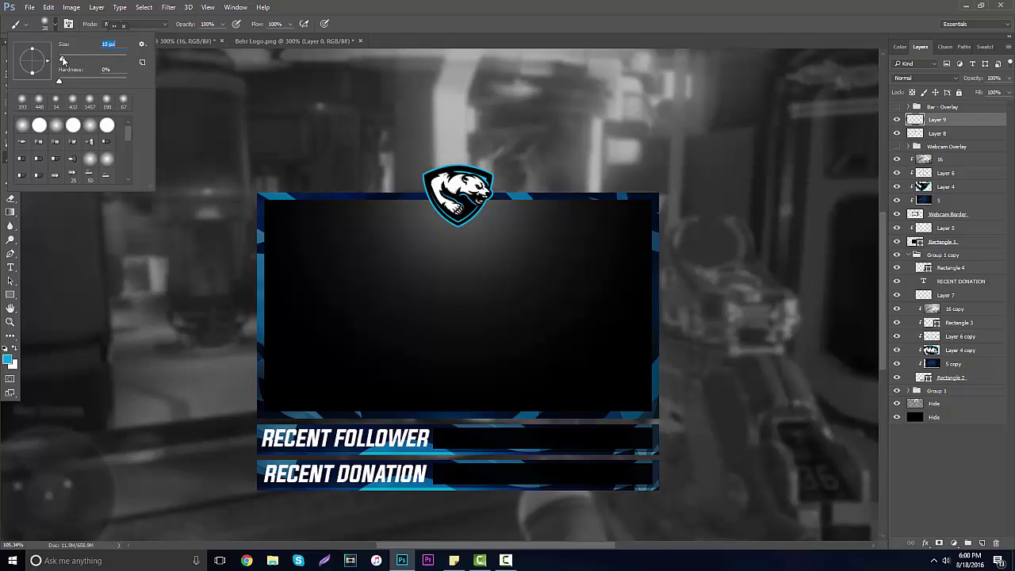
{"action": "left_click", "coordinate": [421, 175]}
{"action": "mouse_move", "coordinate": [421, 175]}
{"action": "left_mouse_down"}
{"action": "mouse_move", "coordinate": [444, 222]}
{"action": "mouse_move", "coordinate": [475, 219]}
{"action": "mouse_move", "coordinate": [492, 181]}
{"action": "mouse_move", "coordinate": [435, 168]}
{"action": "mouse_move", "coordinate": [421, 176]}
{"action": "left_mouse_up"}
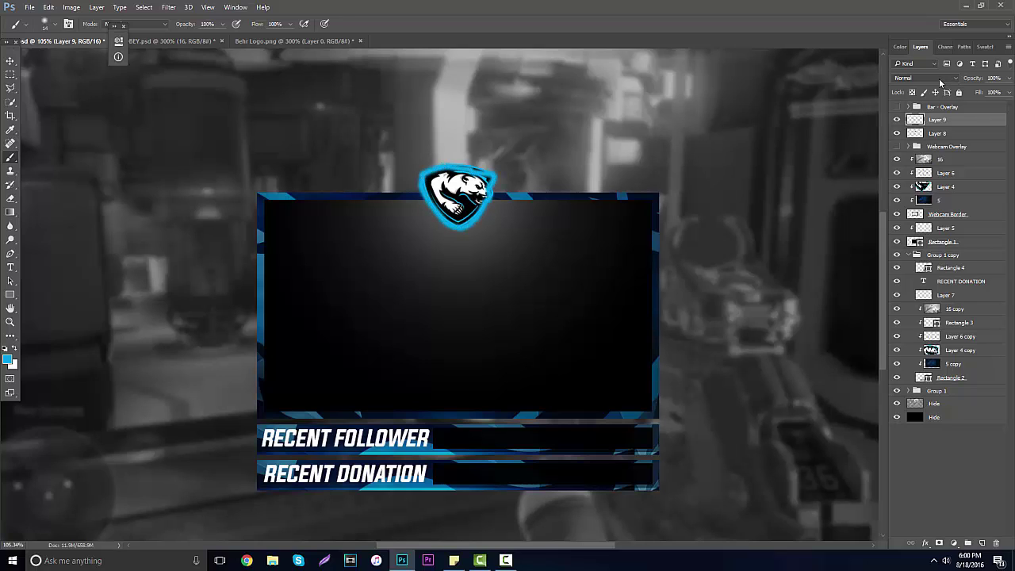
Step: Set the glow layer to Soft Light, apply Gaussian Blur, and lower its opacity to 43%
{"action": "left_click", "coordinate": [941, 79]}
{"action": "left_click", "coordinate": [921, 196]}
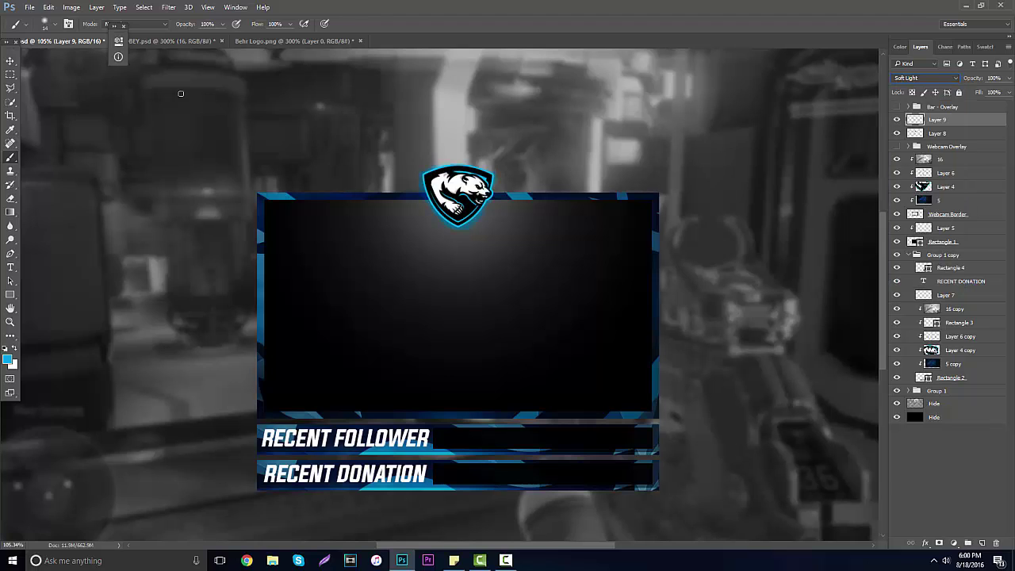
{"action": "left_click", "coordinate": [170, 7]}
{"action": "mouse_move", "coordinate": [238, 123]}
{"action": "left_click", "coordinate": [333, 164]}
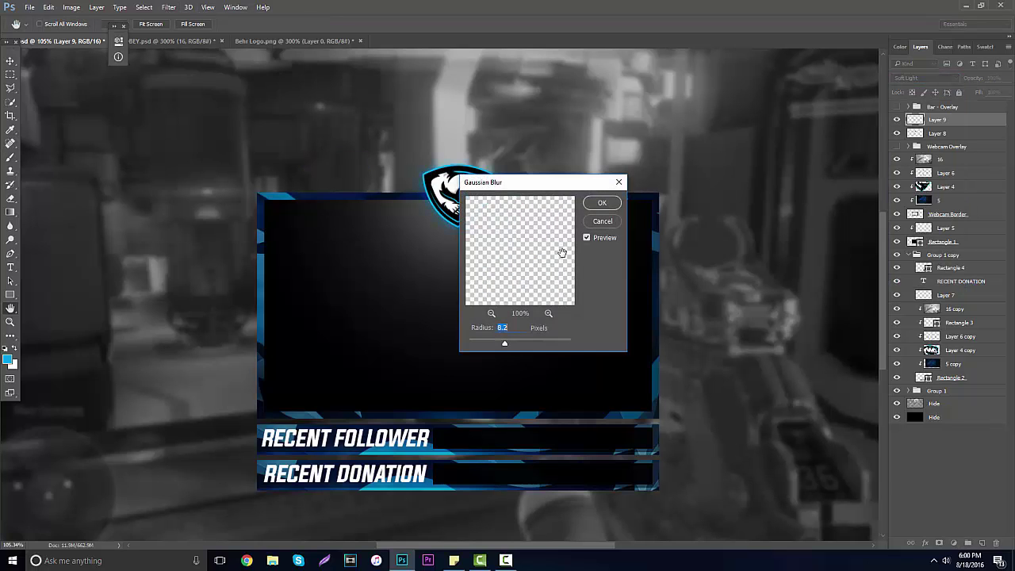
{"action": "left_click", "coordinate": [602, 203]}
{"action": "left_click_drag", "start_coordinate": [1009, 77], "coordinate": [974, 93]}
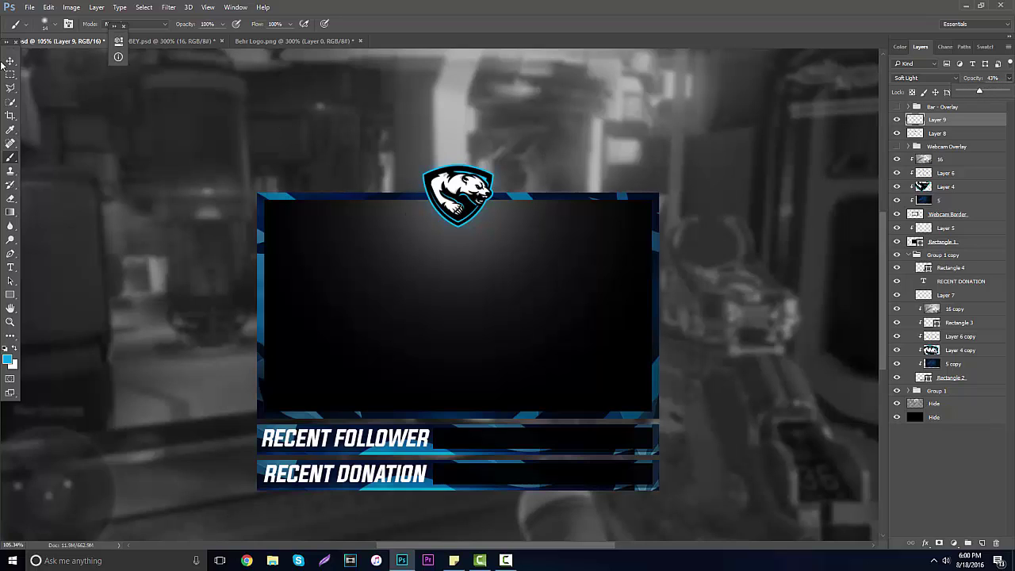
{"action": "left_click", "coordinate": [10, 321]}
{"action": "left_click", "coordinate": [294, 288], "text": "alt"}
{"action": "left_click", "coordinate": [312, 282], "text": "alt"}
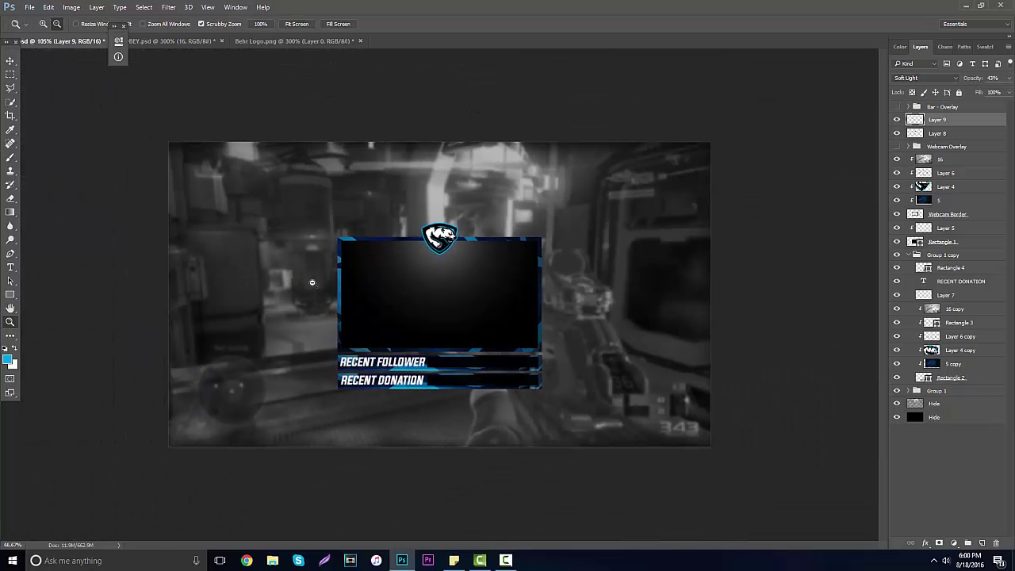
{"action": "left_click", "coordinate": [312, 282], "text": "alt"}
{"action": "left_click_drag", "start_coordinate": [450, 280], "coordinate": [602, 283]}
{"action": "left_click", "coordinate": [11, 268]}
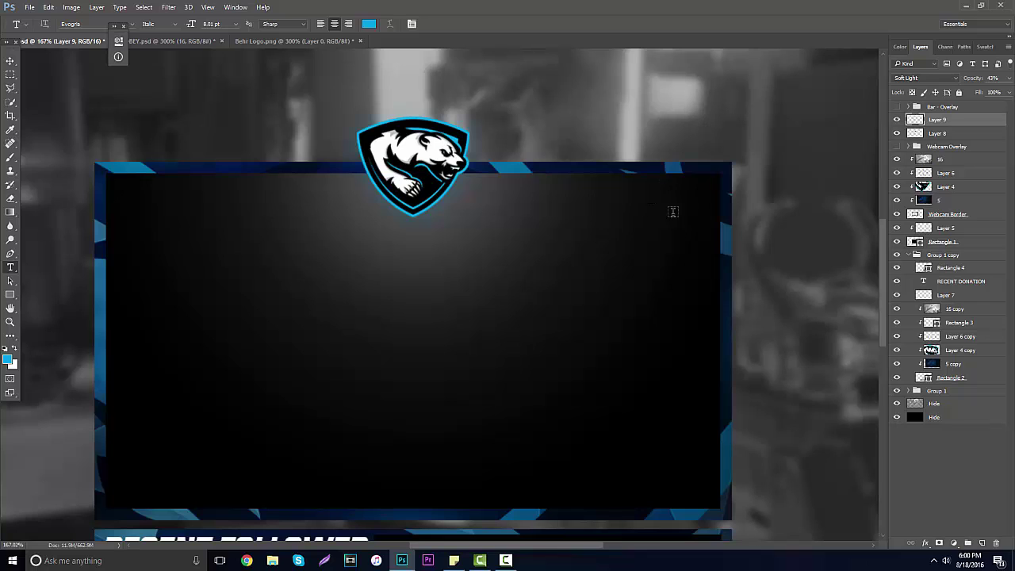
Step: Type a white italic LIVE label inside the webcam frame
{"action": "left_click", "coordinate": [288, 312]}
{"action": "type", "text": "LIVE"}
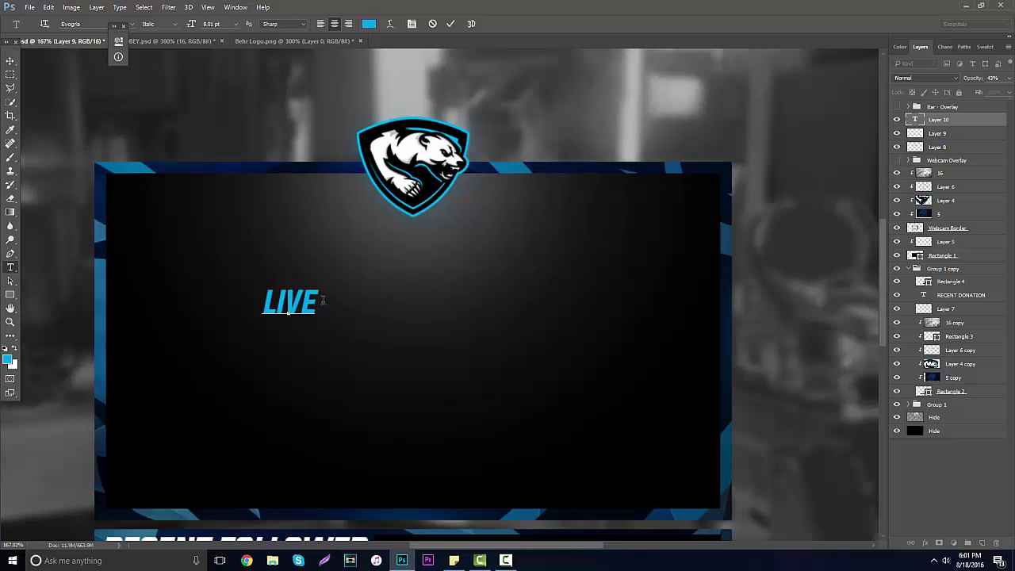
{"action": "left_click_drag", "start_coordinate": [322, 300], "coordinate": [262, 304]}
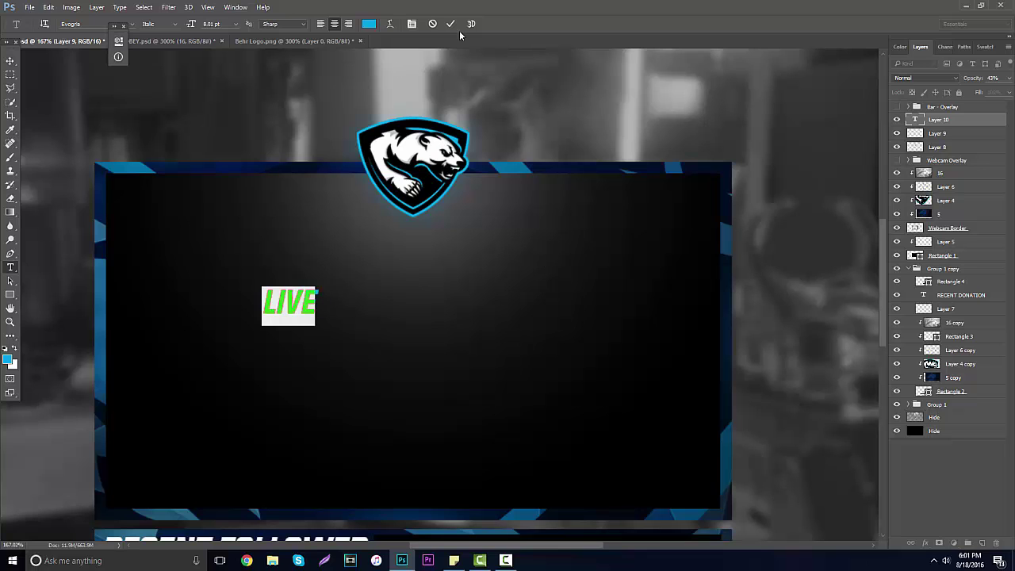
{"action": "left_click", "coordinate": [369, 24]}
{"action": "left_click_drag", "start_coordinate": [737, 152], "coordinate": [723, 142]}
{"action": "left_click", "coordinate": [963, 137]}
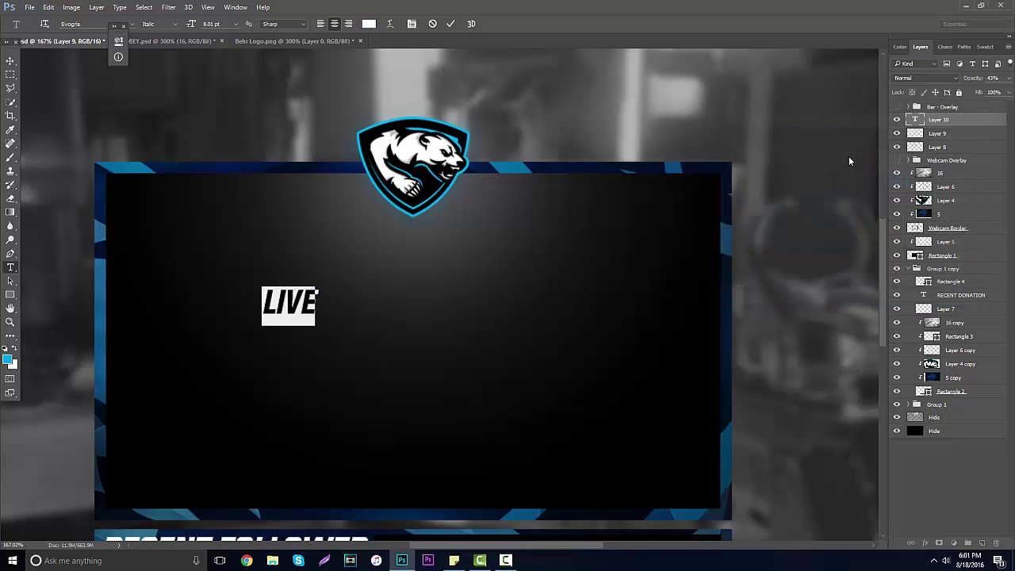
{"action": "left_click", "coordinate": [5, 349]}
{"action": "left_click", "coordinate": [8, 359]}
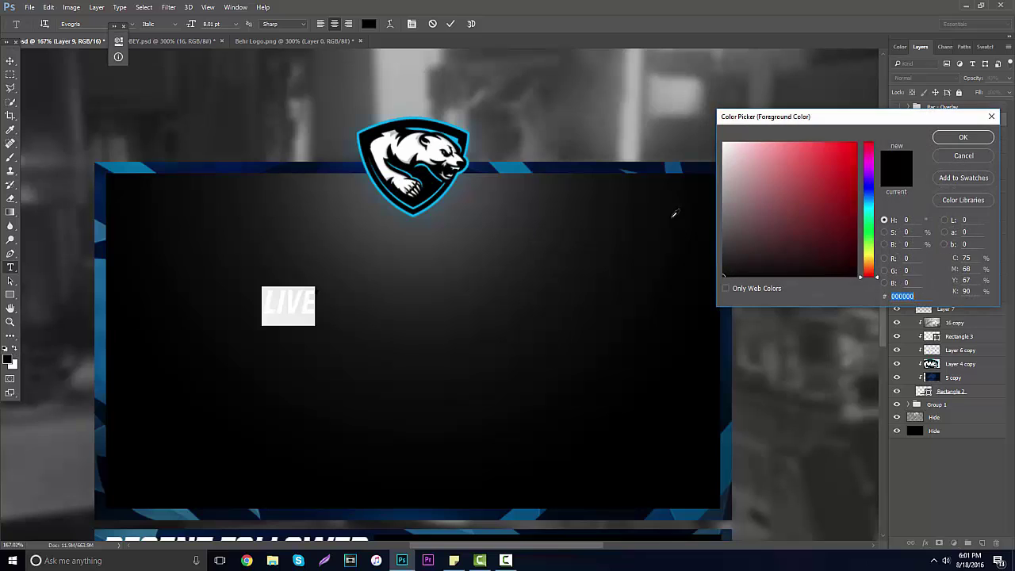
{"action": "left_click", "coordinate": [963, 137]}
{"action": "left_click", "coordinate": [240, 297]}
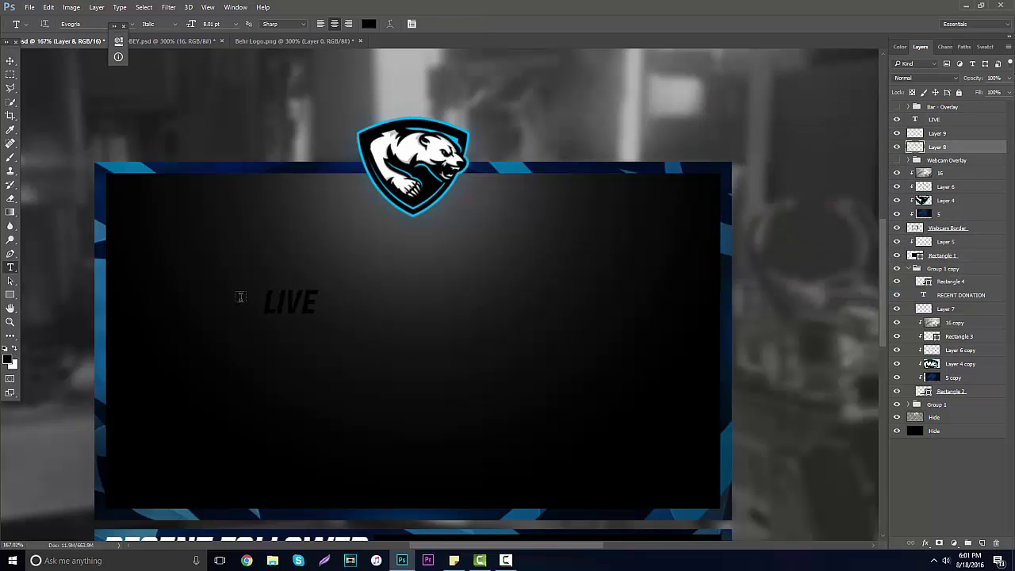
{"action": "double_click", "coordinate": [262, 308]}
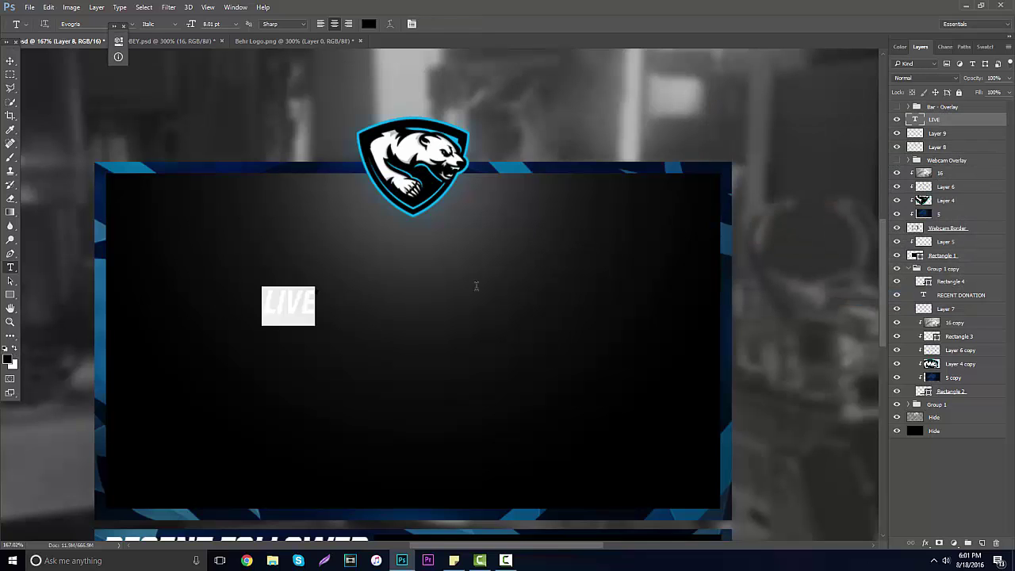
{"action": "left_click", "coordinate": [16, 350]}
{"action": "left_click", "coordinate": [13, 60]}
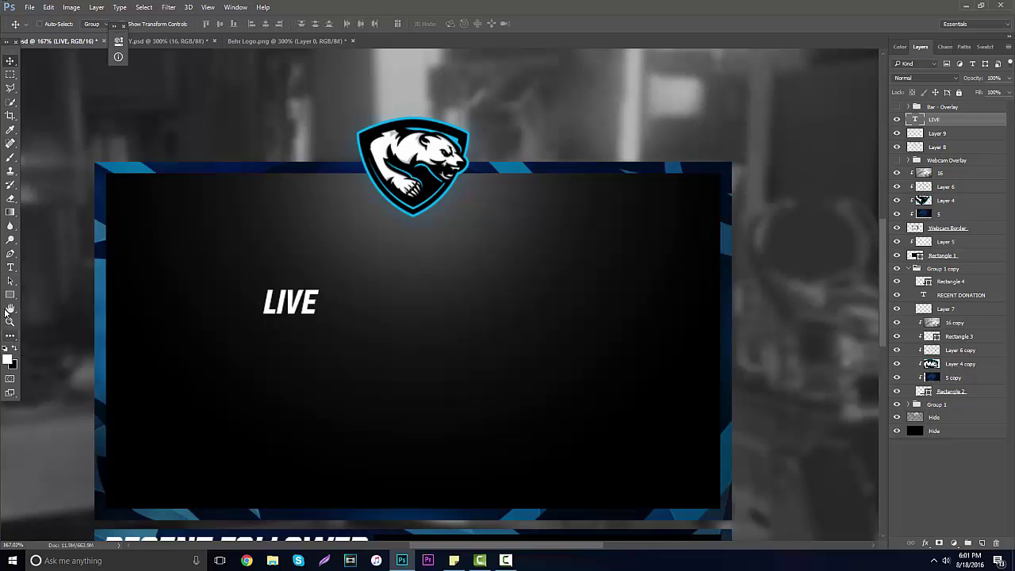
Step: Choose the Ellipse tool with pure red #ff0000 as the foreground colour
{"action": "left_click_drag", "start_coordinate": [10, 295], "coordinate": [44, 322]}
{"action": "left_click", "coordinate": [9, 360]}
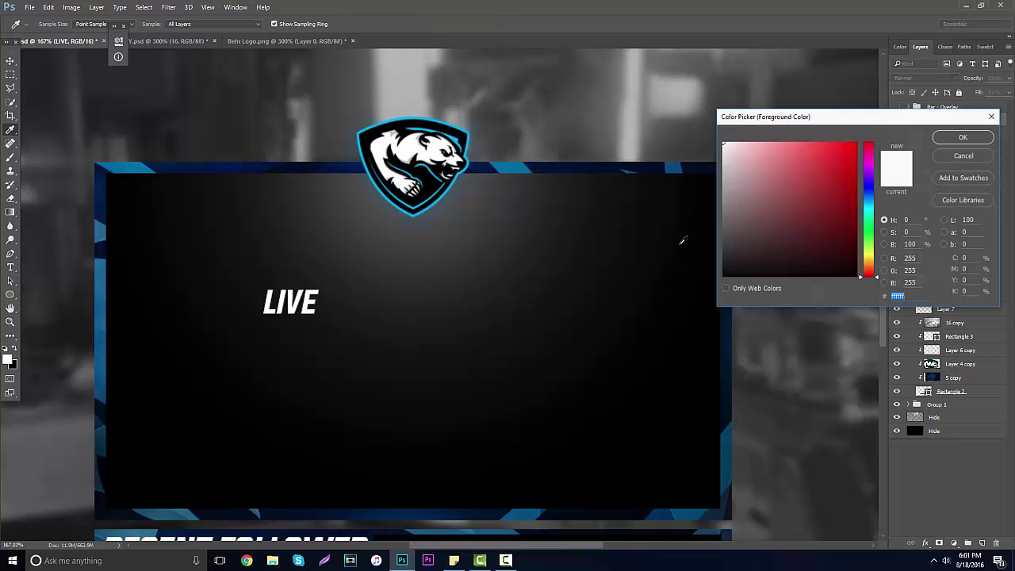
{"action": "left_click", "coordinate": [856, 144]}
{"action": "left_click", "coordinate": [962, 137]}
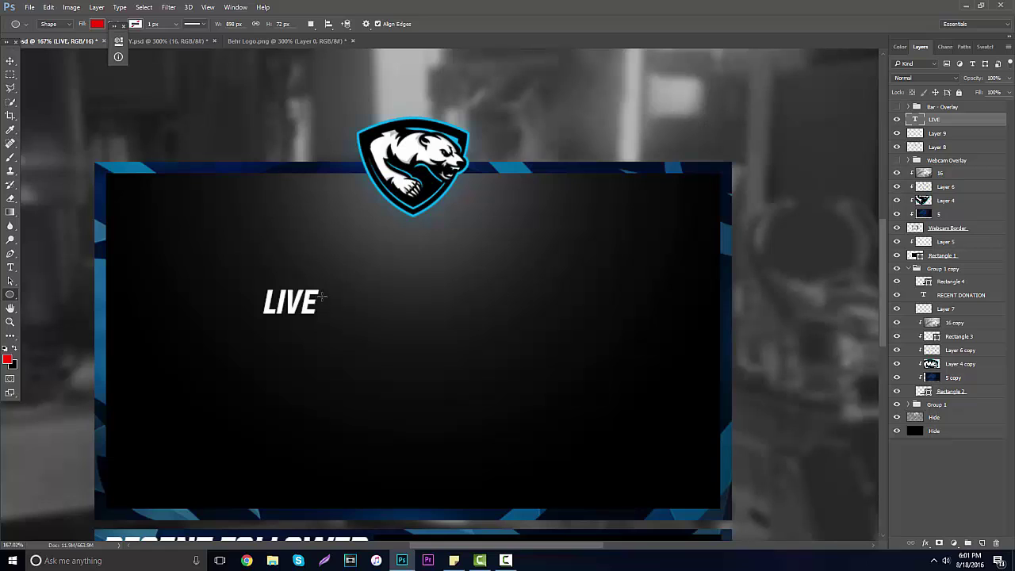
Step: Draw a red dot right of LIVE, then scale the dot and LIVE down together
{"action": "left_click_drag", "start_coordinate": [322, 296], "coordinate": [338, 312]}
{"action": "key", "text": "v"}
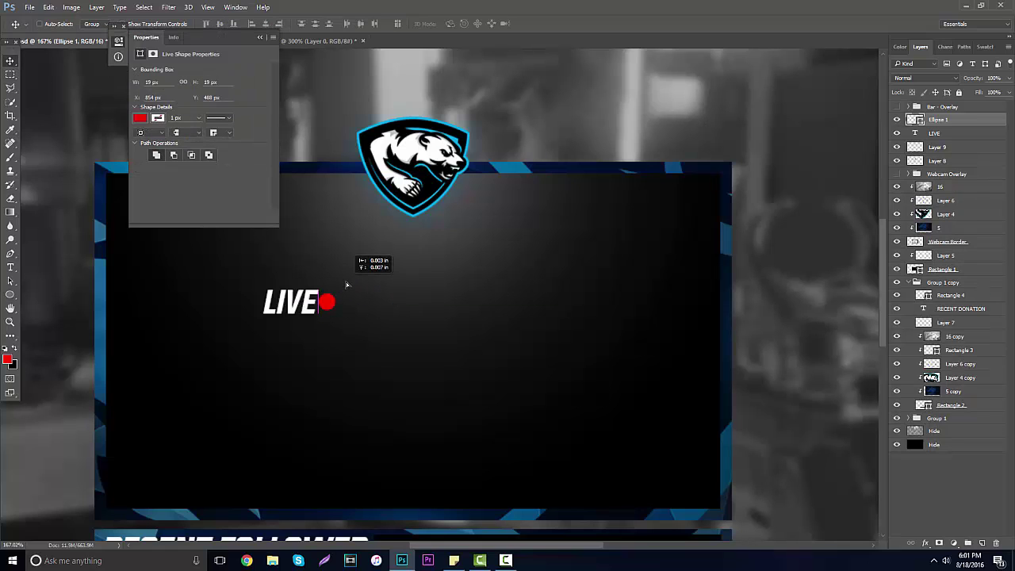
{"action": "left_click", "coordinate": [991, 131], "text": "shift"}
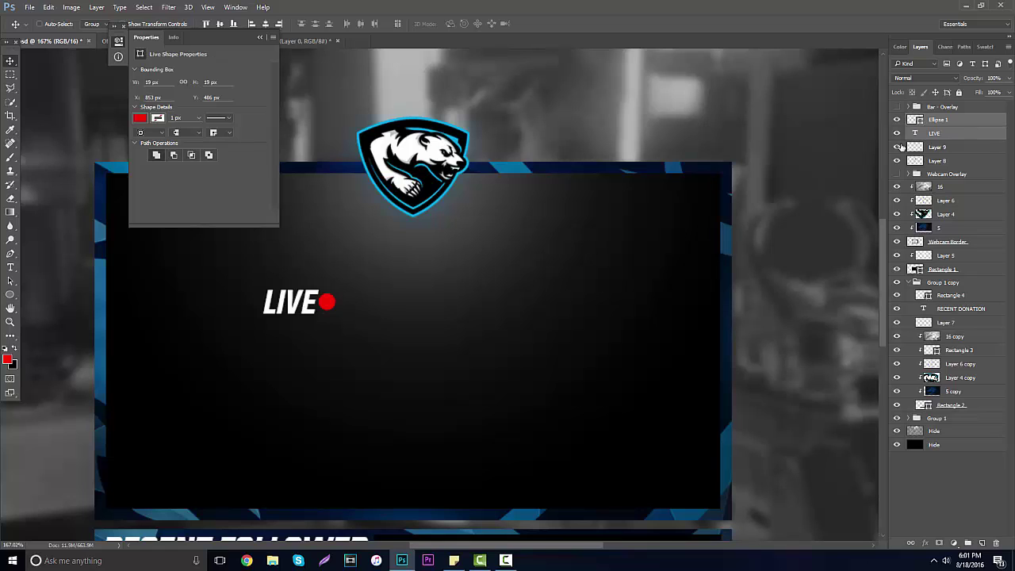
{"action": "left_click_drag", "start_coordinate": [336, 315], "coordinate": [297, 310]}
{"action": "key", "text": "Return"}
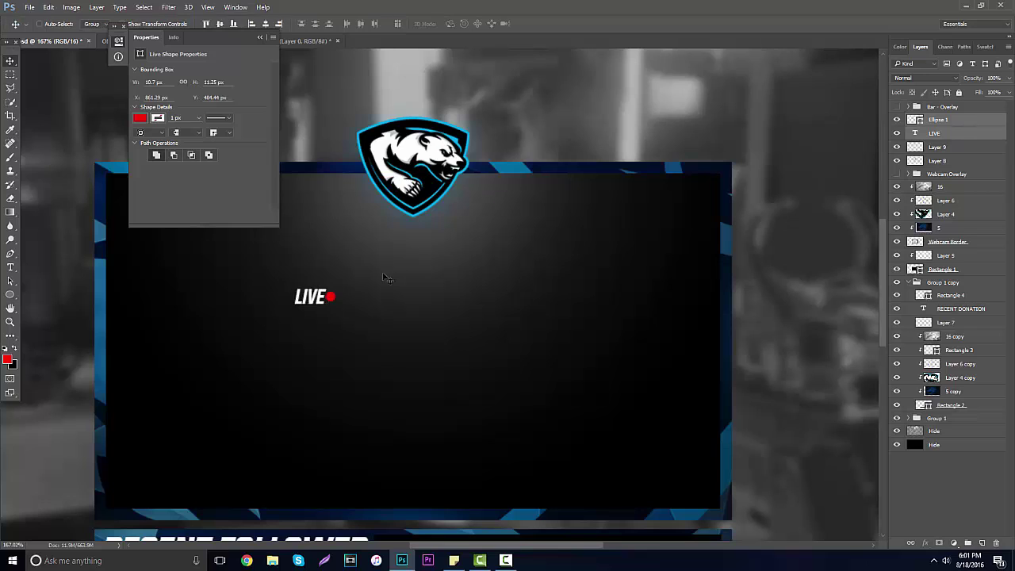
Step: Move LIVE and its red dot into the webcam frame's top-right corner
{"action": "left_click_drag", "start_coordinate": [387, 280], "coordinate": [766, 164]}
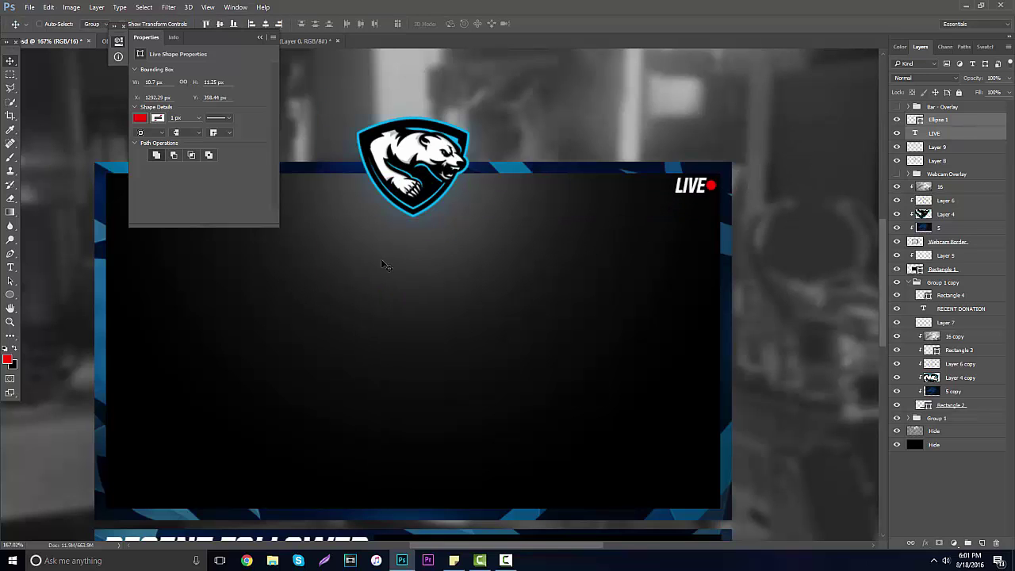
{"action": "left_click", "coordinate": [10, 321]}
{"action": "left_click", "coordinate": [408, 308], "text": "alt"}
{"action": "left_click", "coordinate": [408, 309], "text": "alt"}
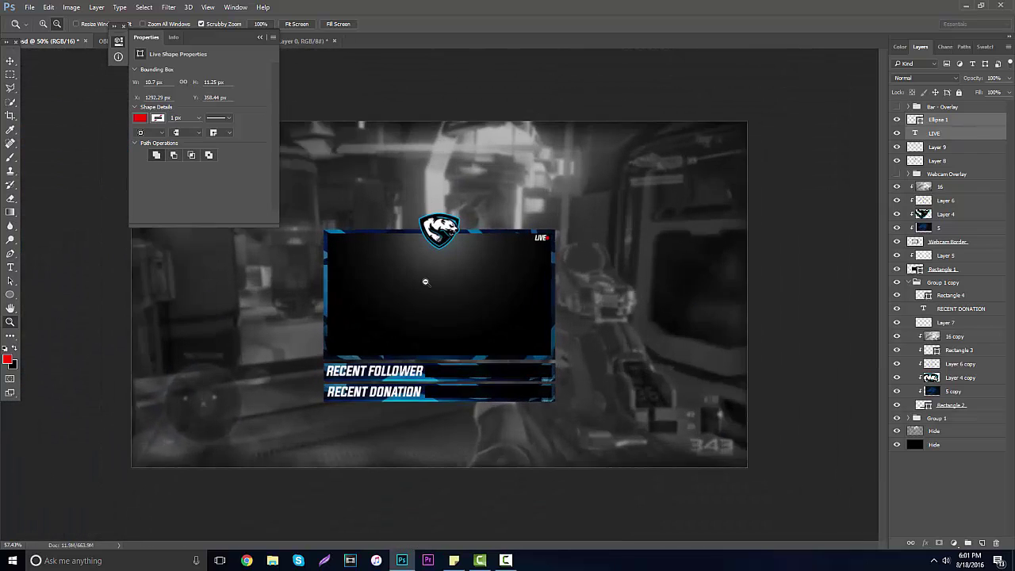
{"action": "scroll", "coordinate": [431, 283], "scroll_direction": "up", "scroll_amount": 5}
{"action": "scroll", "coordinate": [428, 278], "scroll_direction": "down", "scroll_amount": 4}
{"action": "key", "text": "v"}
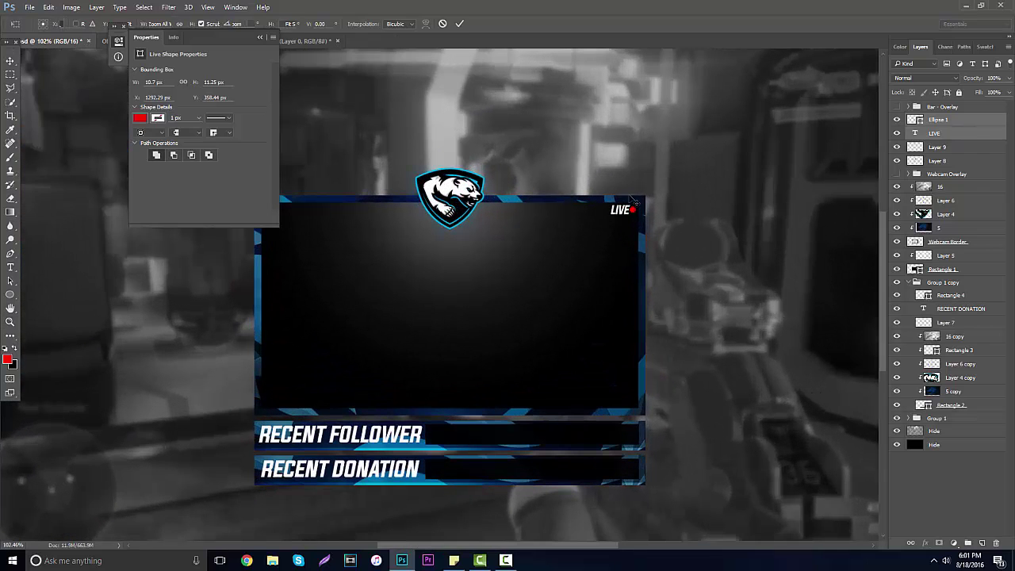
{"action": "key", "text": "ctrl+t"}
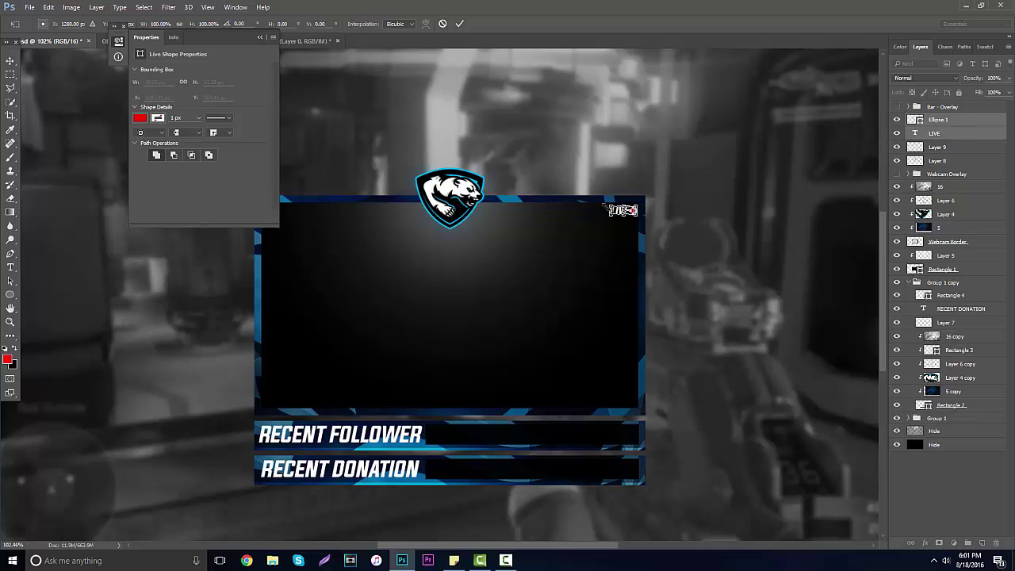
{"action": "key", "text": "Return"}
Step: Zoom the overlay out to 66.67%, select Ellipse 1 and check Group 1's contents by toggling its visibility
{"action": "key", "text": "z"}
{"action": "left_click", "coordinate": [261, 38]}
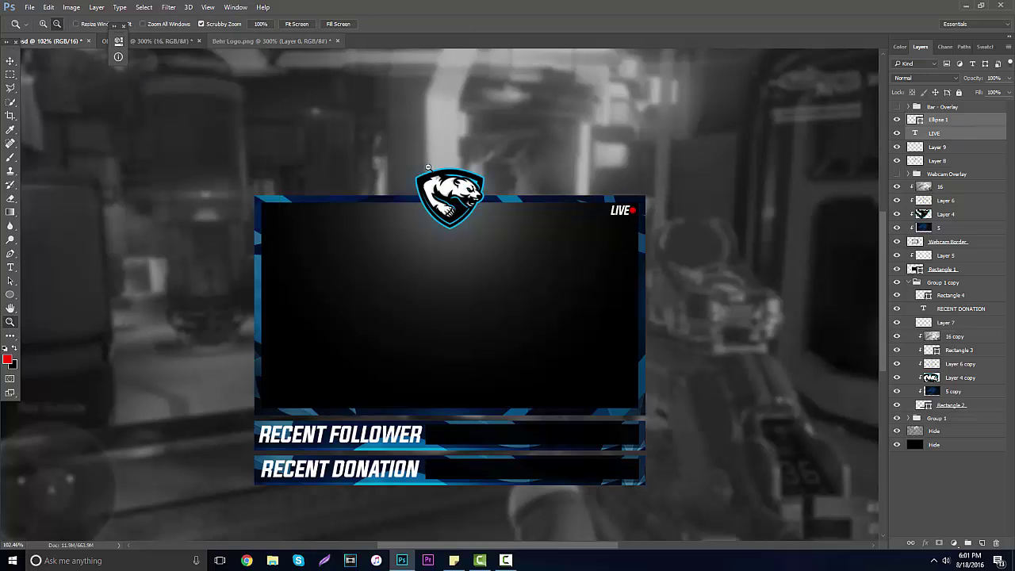
{"action": "left_click", "coordinate": [462, 354], "text": "alt"}
{"action": "left_click", "coordinate": [461, 354], "text": "alt"}
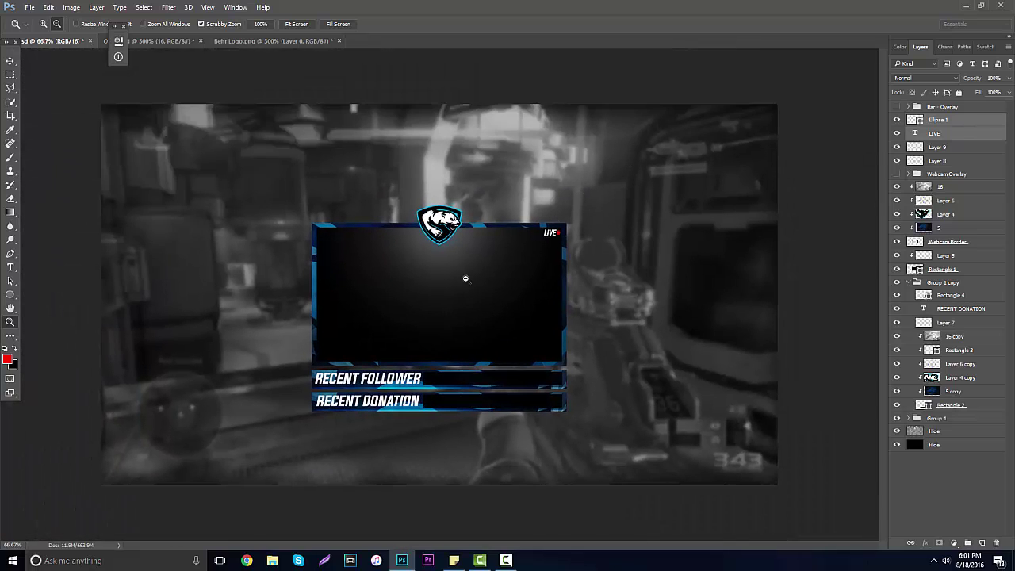
{"action": "left_click", "coordinate": [949, 119]}
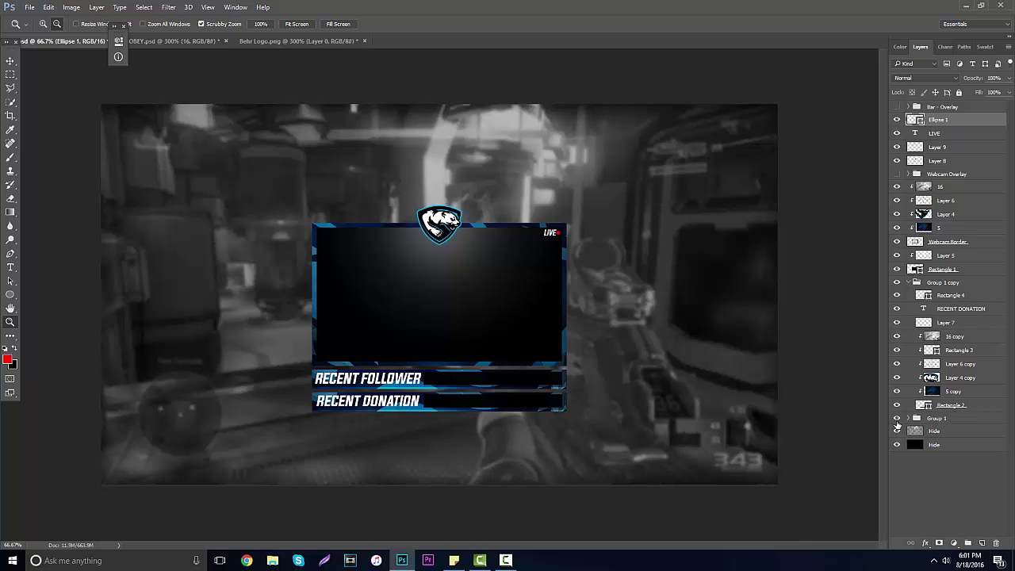
{"action": "left_click", "coordinate": [897, 419]}
{"action": "left_click", "coordinate": [897, 419]}
Step: Group the layers from Ellipse 1 down to Group 1 into Group 2 and confirm it shows on canvas
{"action": "left_click", "coordinate": [938, 420], "text": "shift"}
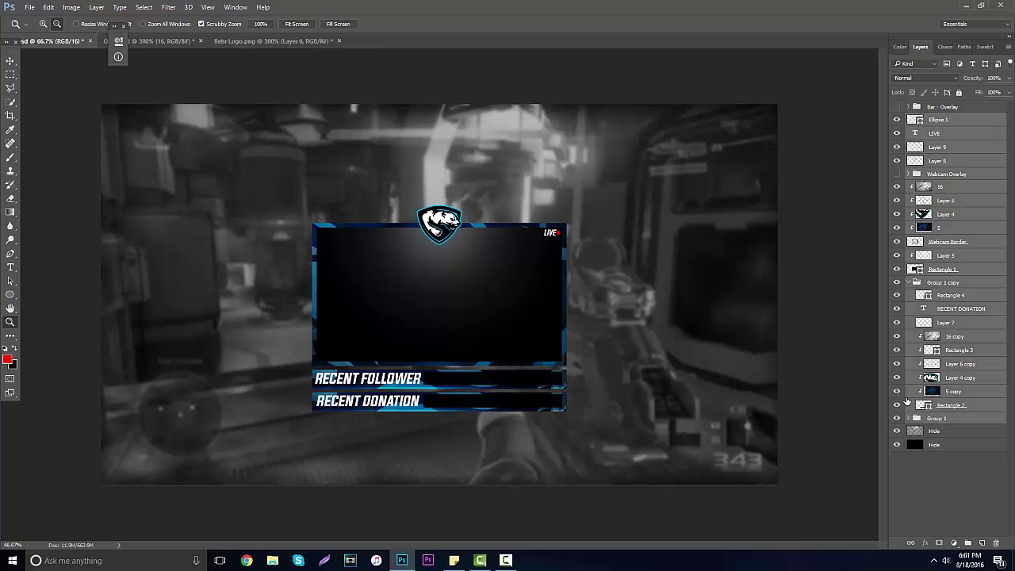
{"action": "key", "text": "ctrl+g"}
{"action": "left_click", "coordinate": [940, 132]}
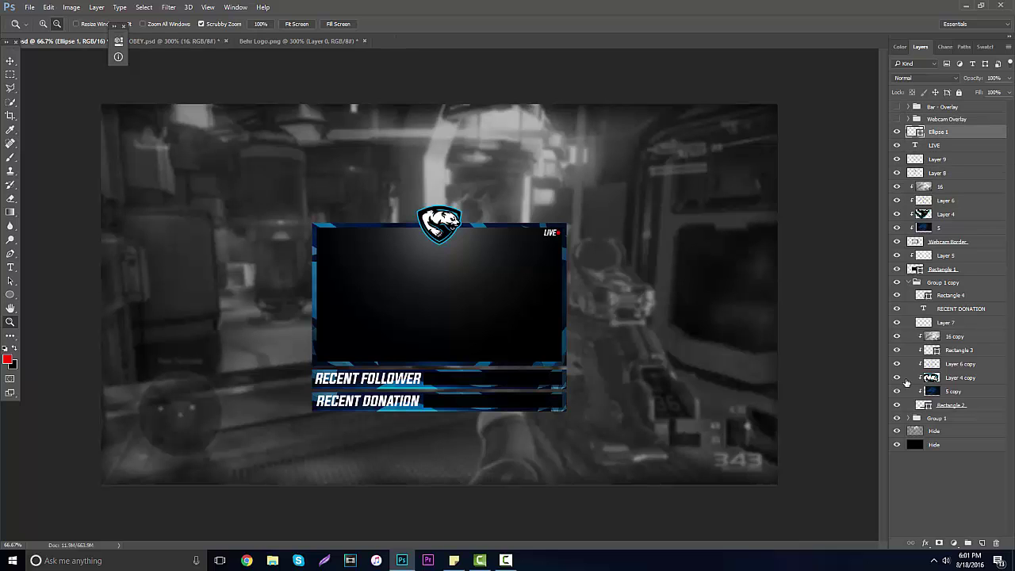
{"action": "left_click", "coordinate": [935, 418], "text": "shift"}
{"action": "key", "text": "ctrl+g"}
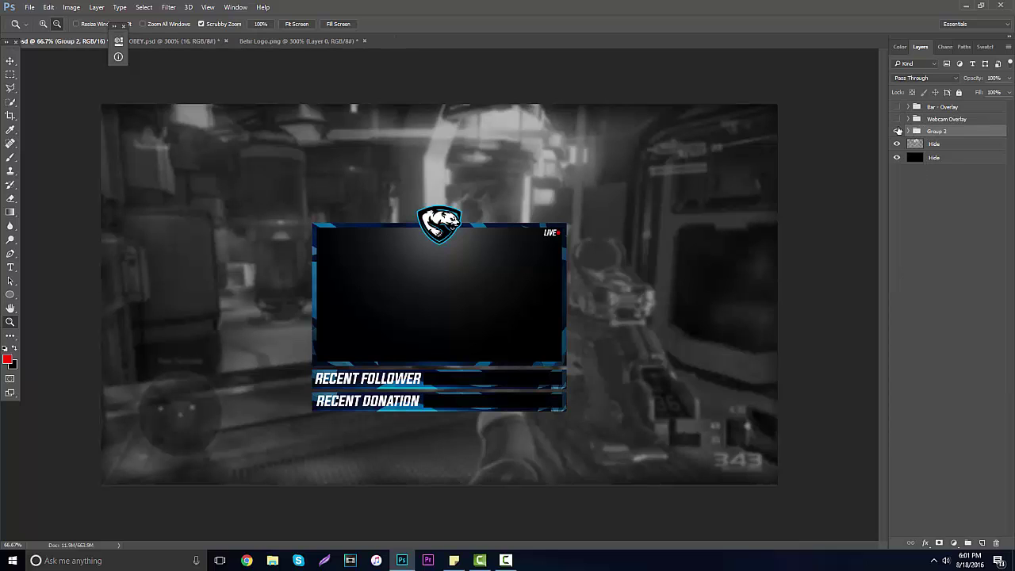
{"action": "left_click", "coordinate": [897, 131]}
{"action": "left_click", "coordinate": [897, 131]}
{"action": "left_click", "coordinate": [898, 131]}
Step: Expand Group 2 and test hiding the black webcam fill and Hide background layers, then restore them
{"action": "left_click", "coordinate": [909, 131]}
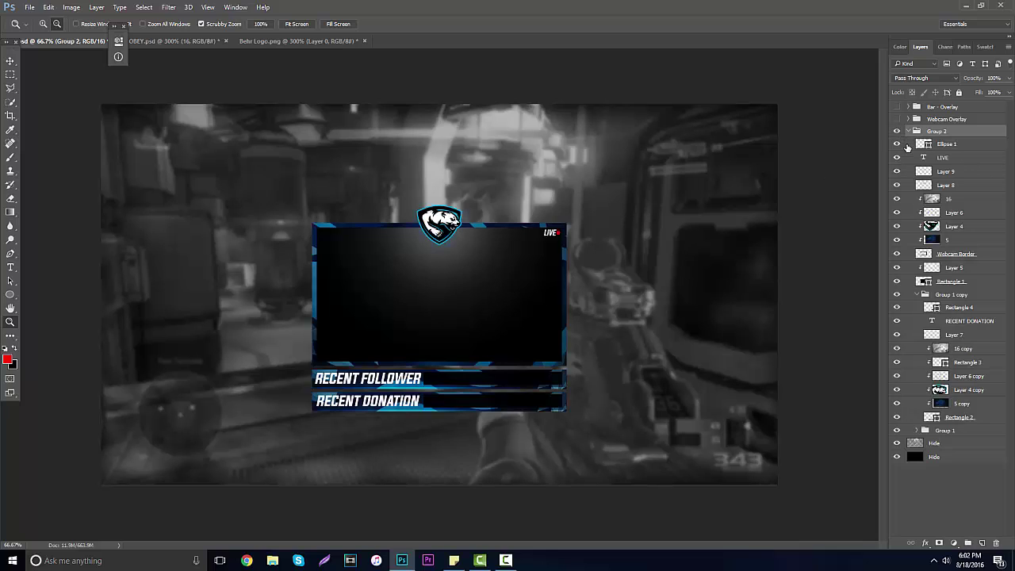
{"action": "left_click", "coordinate": [897, 282]}
{"action": "left_click", "coordinate": [897, 283]}
{"action": "left_click", "coordinate": [898, 282]}
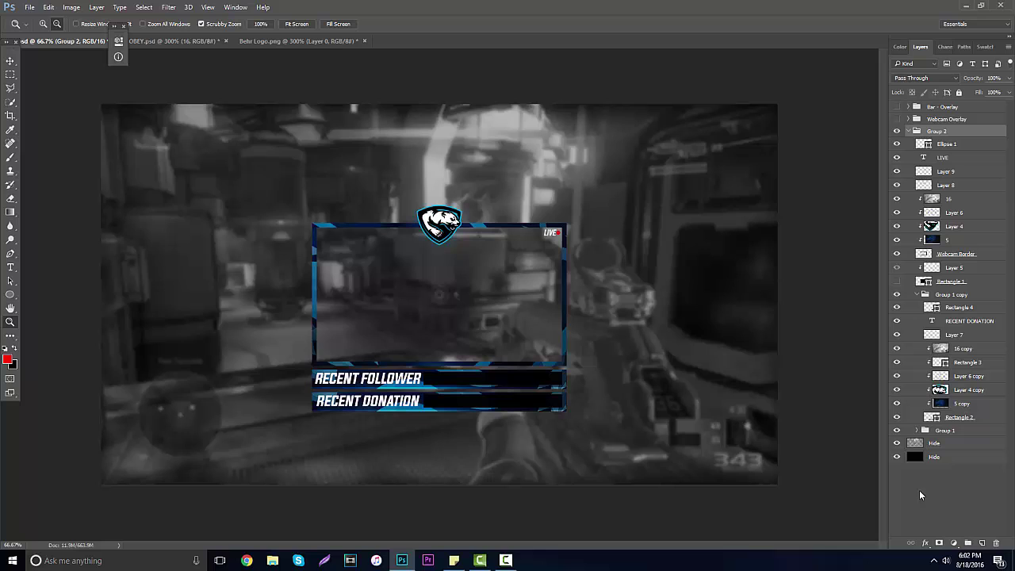
{"action": "left_click", "coordinate": [897, 443]}
{"action": "left_click", "coordinate": [898, 457]}
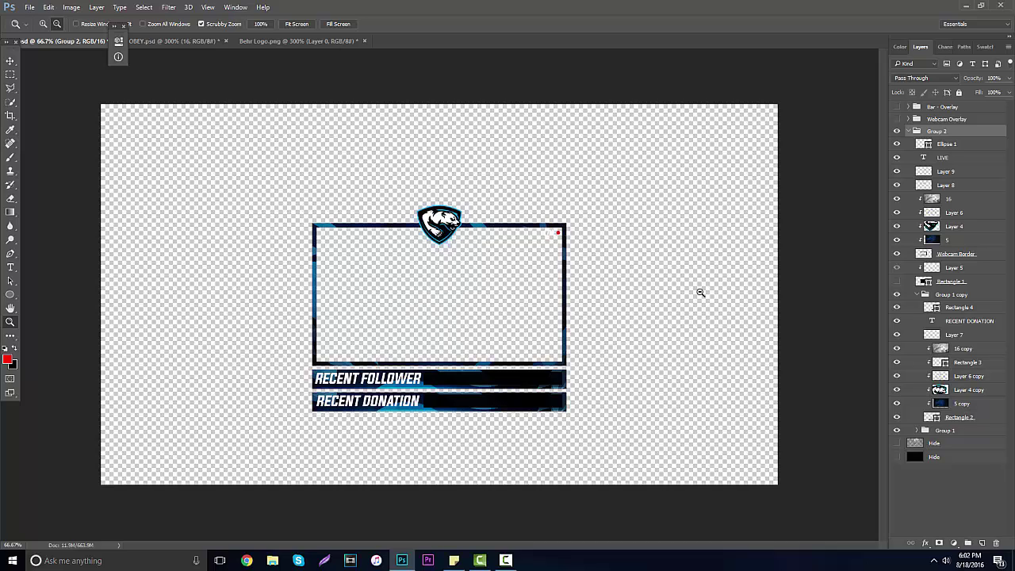
{"action": "left_click", "coordinate": [897, 444]}
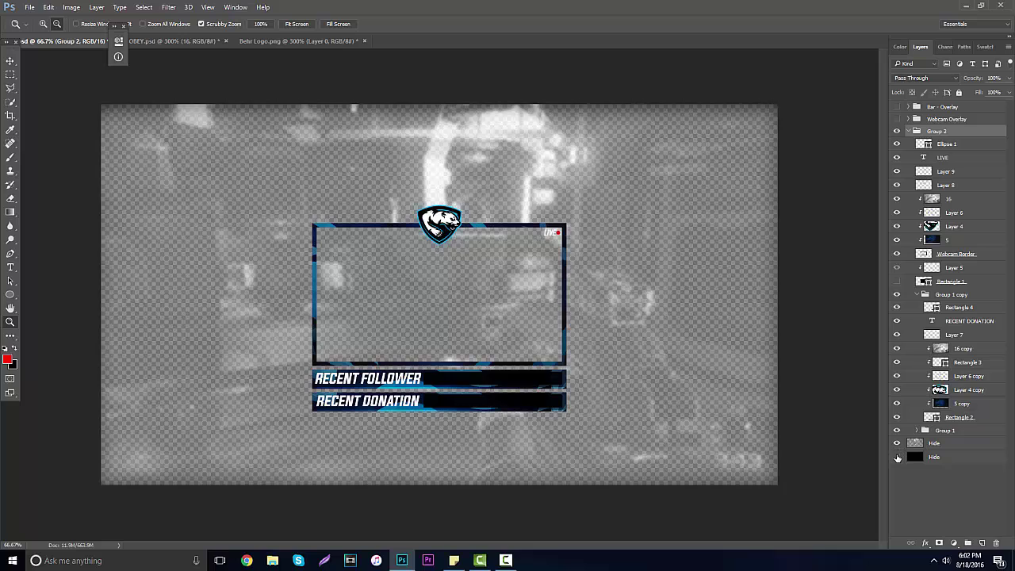
{"action": "left_click", "coordinate": [897, 458]}
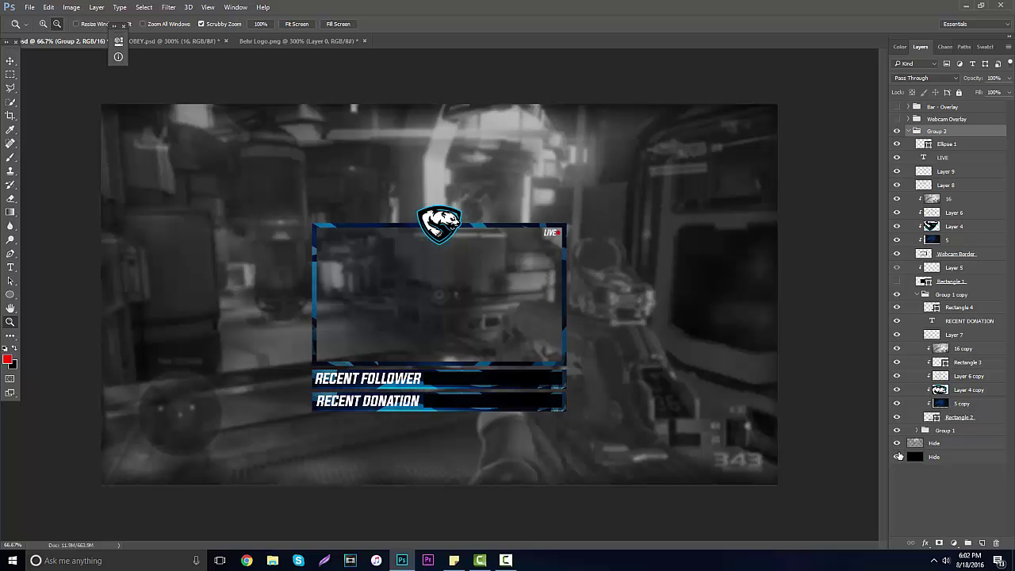
{"action": "left_click", "coordinate": [897, 282]}
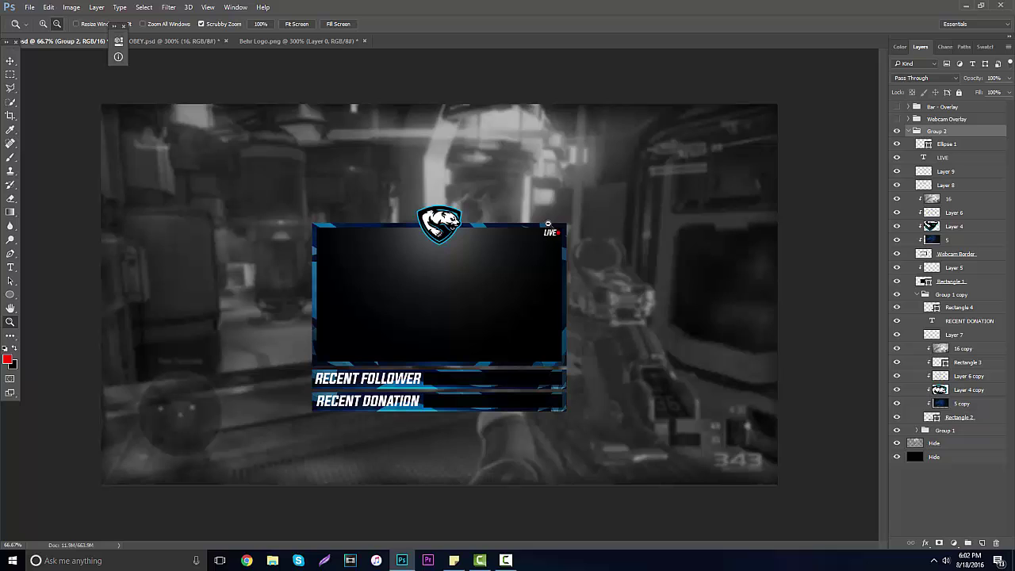
Step: Show the top social media bar and move the right-side Webcam Overlay group down below it
{"action": "left_click", "coordinate": [897, 131]}
{"action": "left_click", "coordinate": [898, 119]}
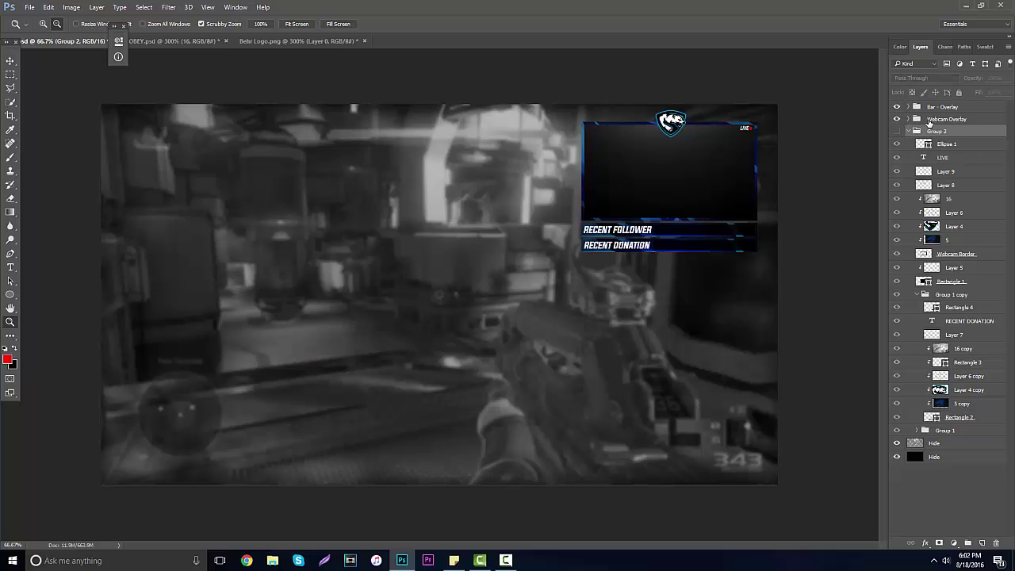
{"action": "left_click", "coordinate": [897, 107]}
{"action": "left_click", "coordinate": [946, 119]}
{"action": "left_click", "coordinate": [10, 60]}
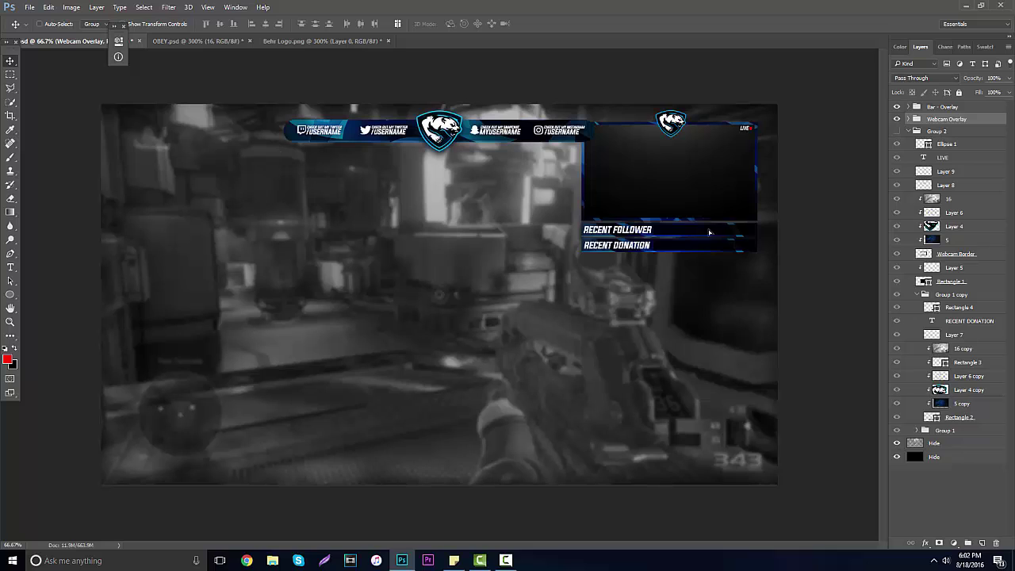
{"action": "left_click_drag", "start_coordinate": [711, 230], "coordinate": [714, 253]}
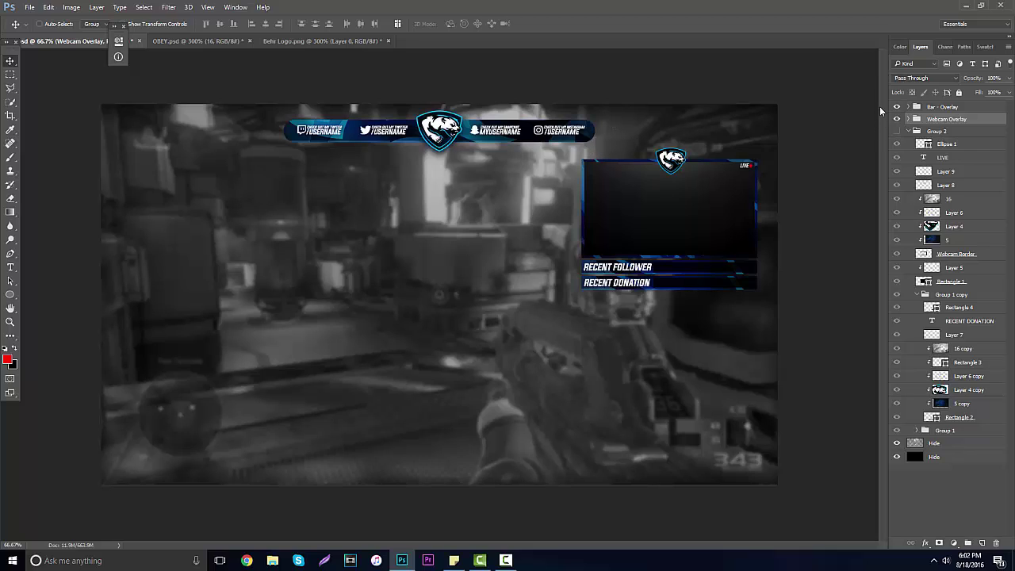
Step: Hide the old Webcam Overlay, show Group 2 collapsed and select it
{"action": "left_click", "coordinate": [897, 119]}
{"action": "left_click", "coordinate": [897, 131]}
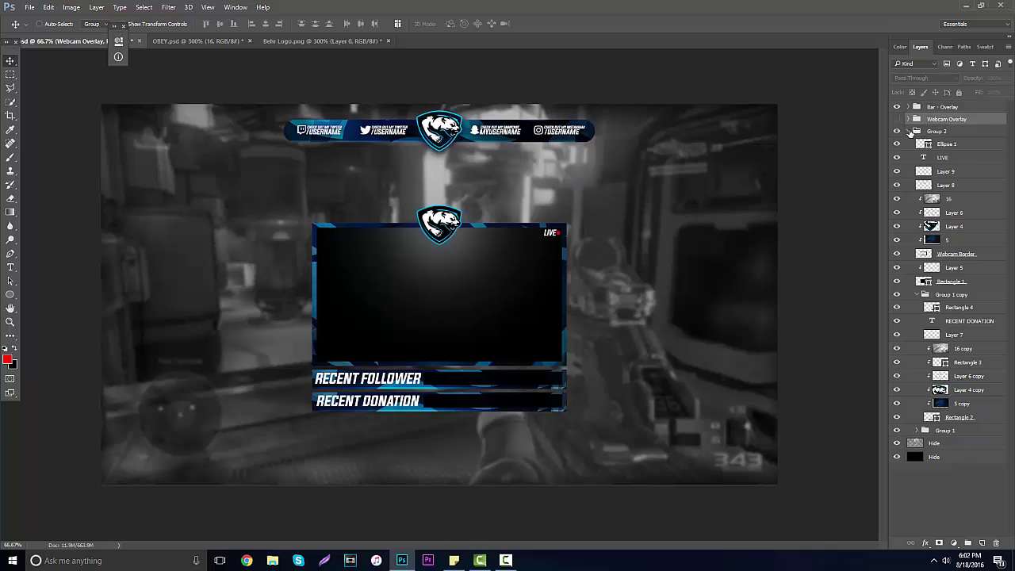
{"action": "left_click", "coordinate": [910, 131]}
{"action": "left_click", "coordinate": [937, 131]}
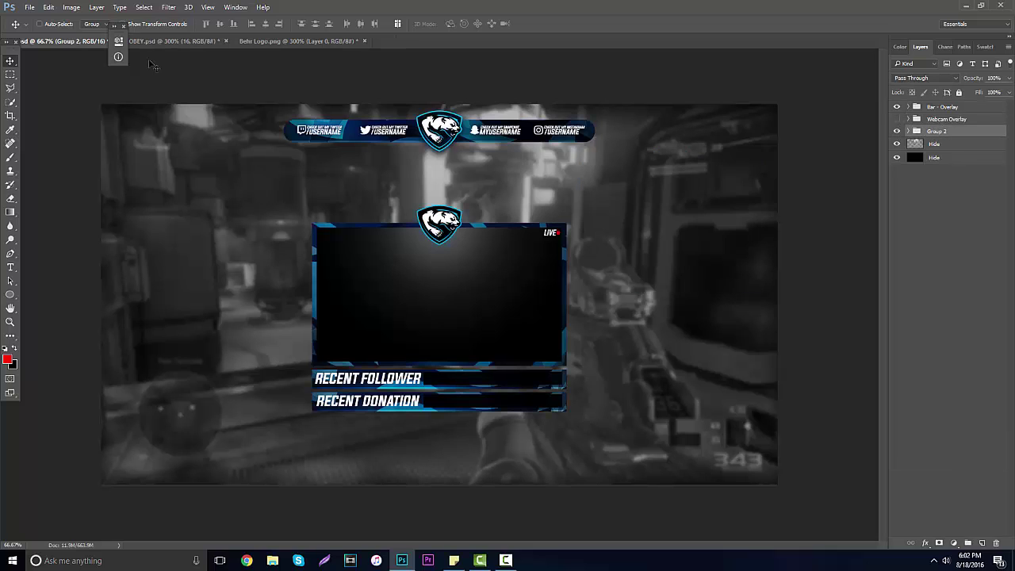
Step: Nudge Group 2 a few pixels left with the Move tool, then stop the screen recorder
{"action": "left_click_drag", "start_coordinate": [464, 288], "coordinate": [466, 282]}
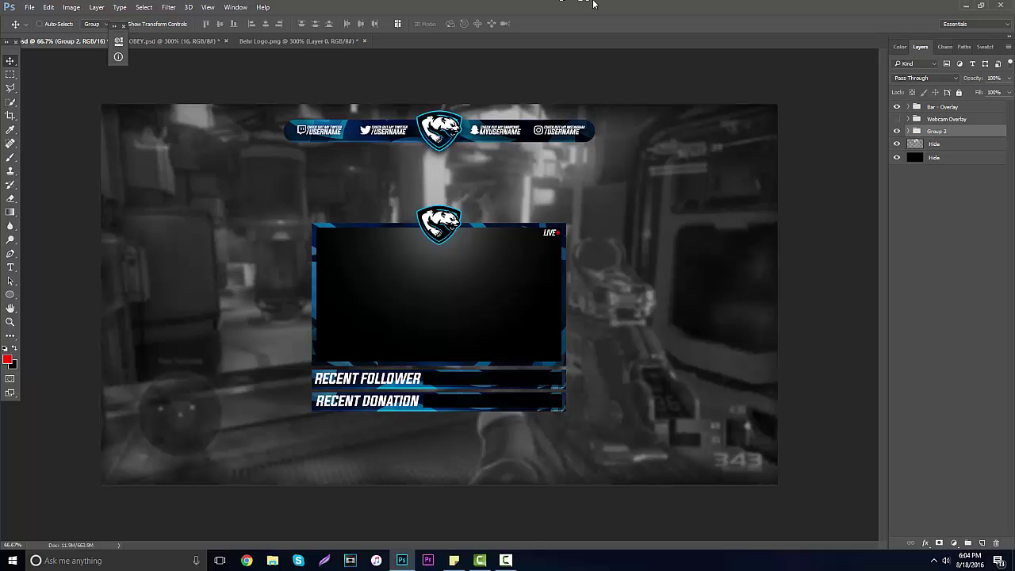
{"action": "left_click", "coordinate": [509, 563]}
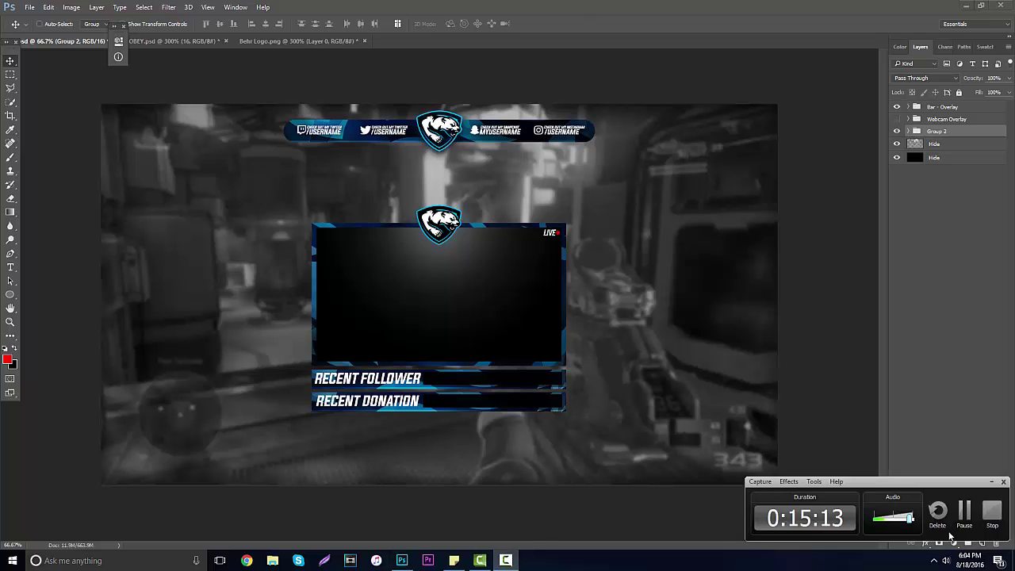